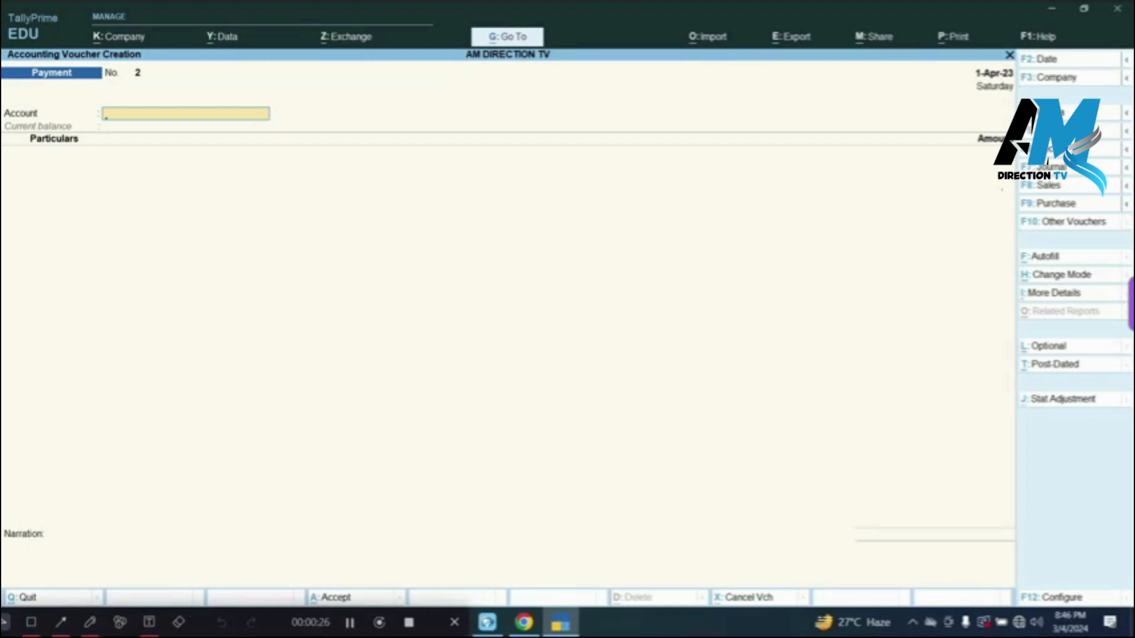
Step: Switch the voucher type to Contra and choose Axis Bank A/C as the account
key(F4)
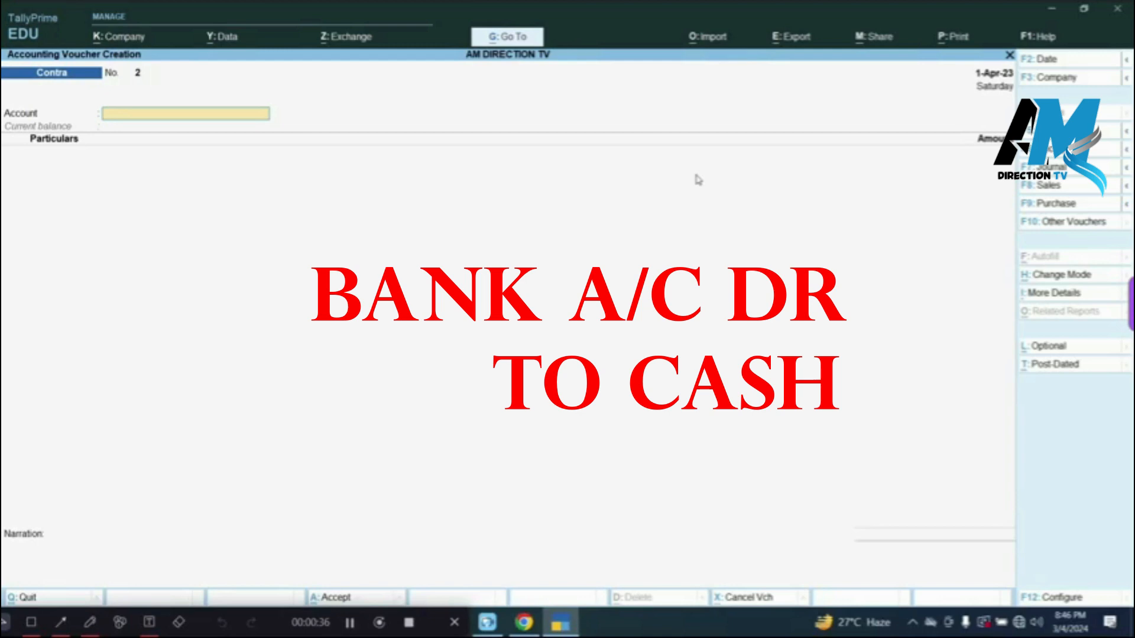
key(space)
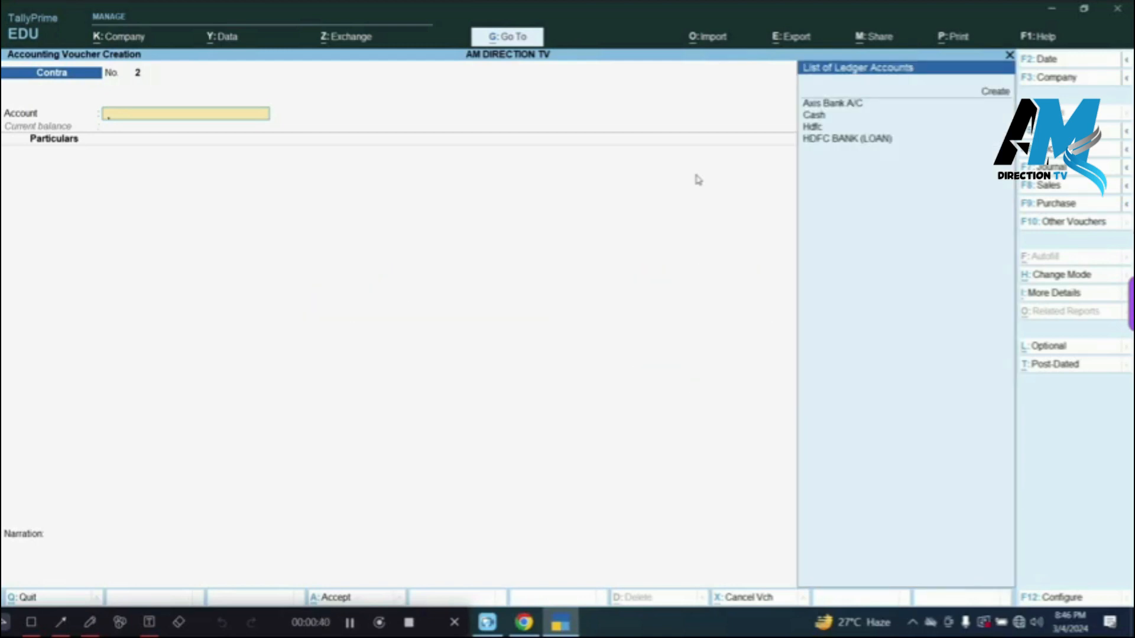
key(Down)
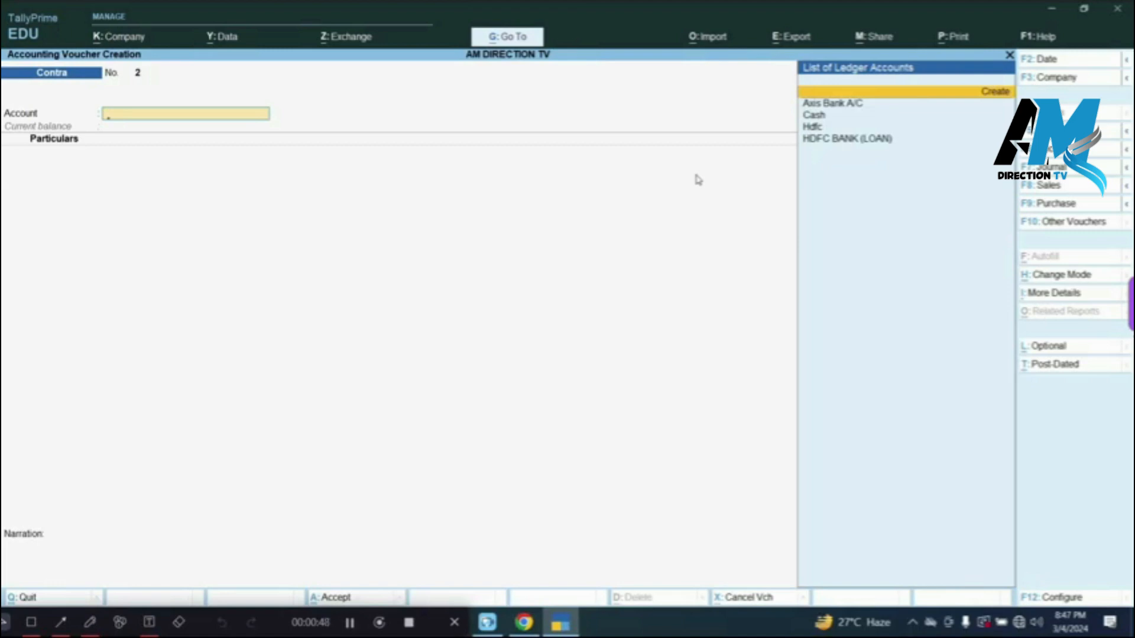
key(Down)
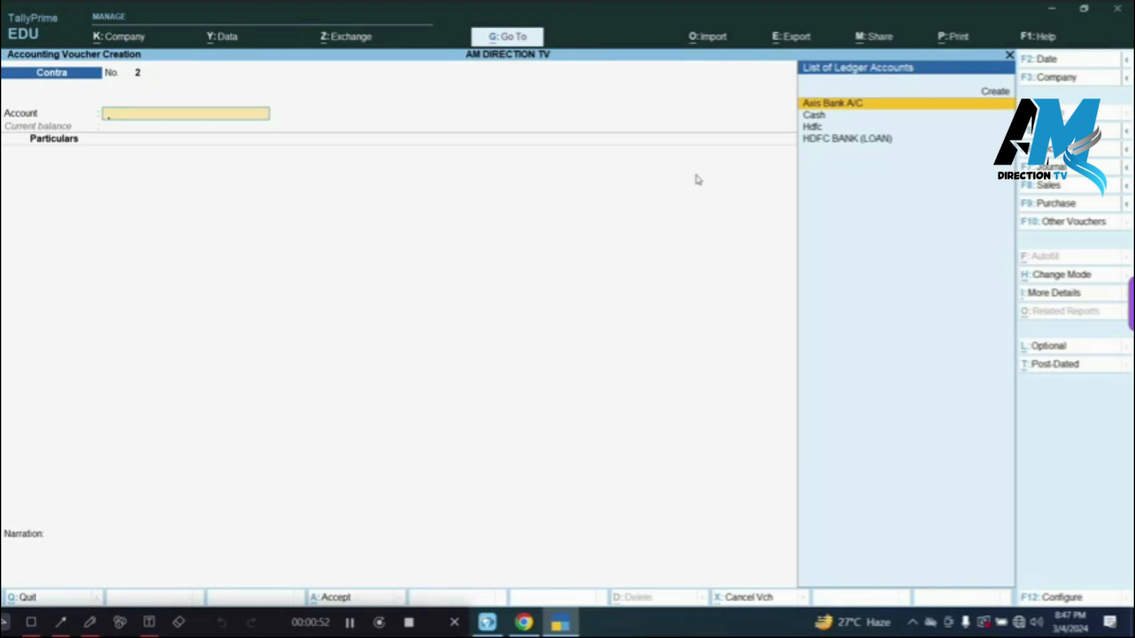
key(Return)
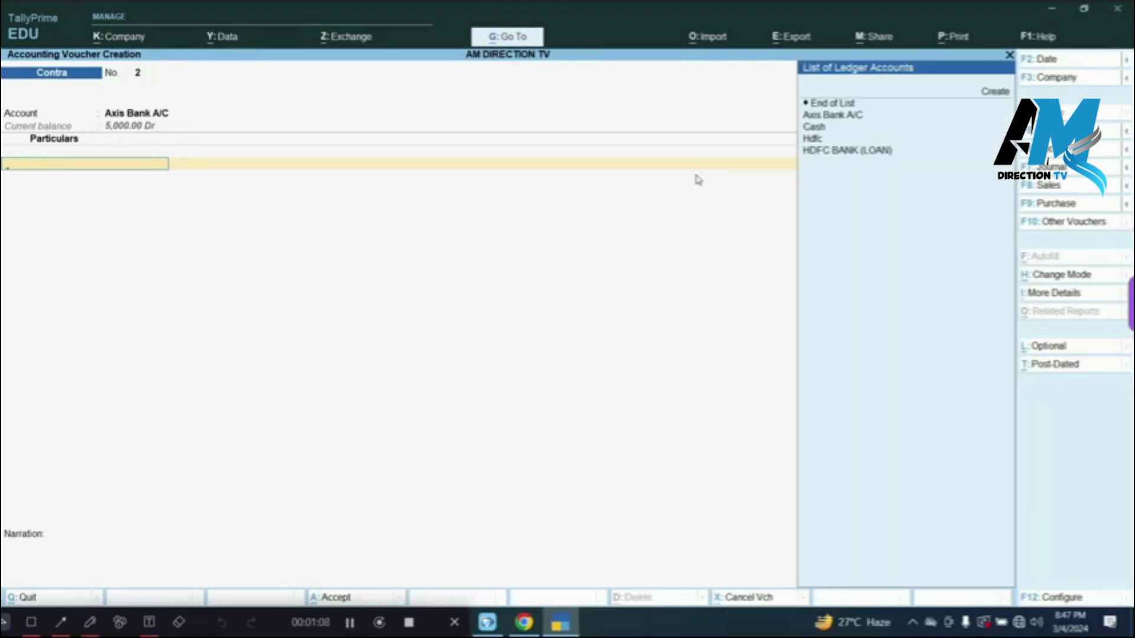
Step: Add Cash under the contra voucher's particulars with an amount of 2,00,000
key(Down)
key(Down)
key(Down)
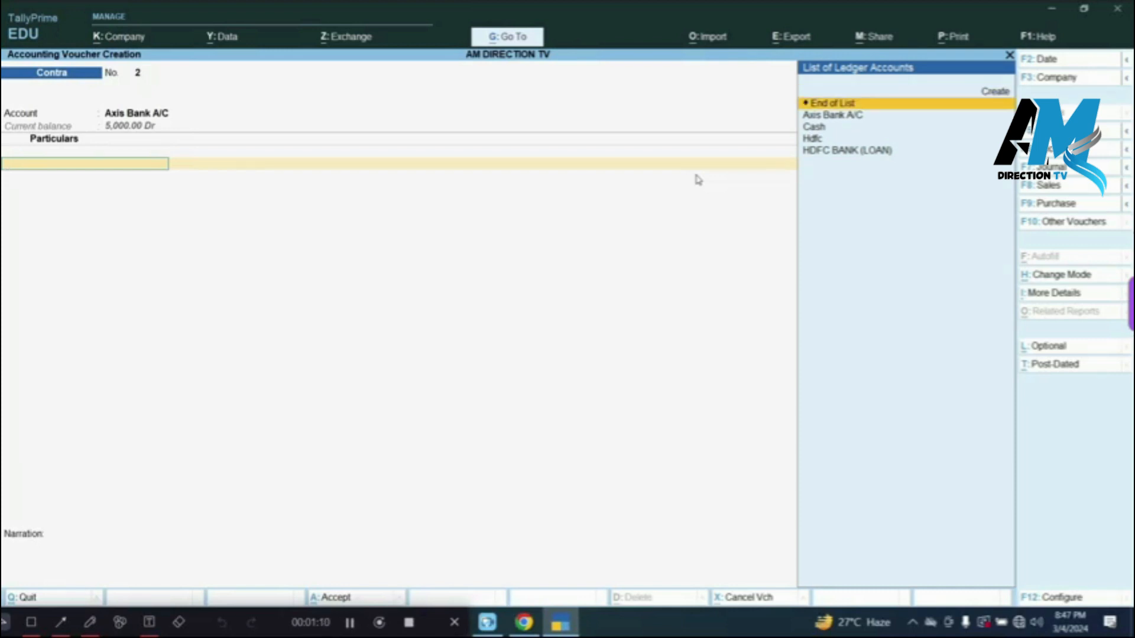
key(Return)
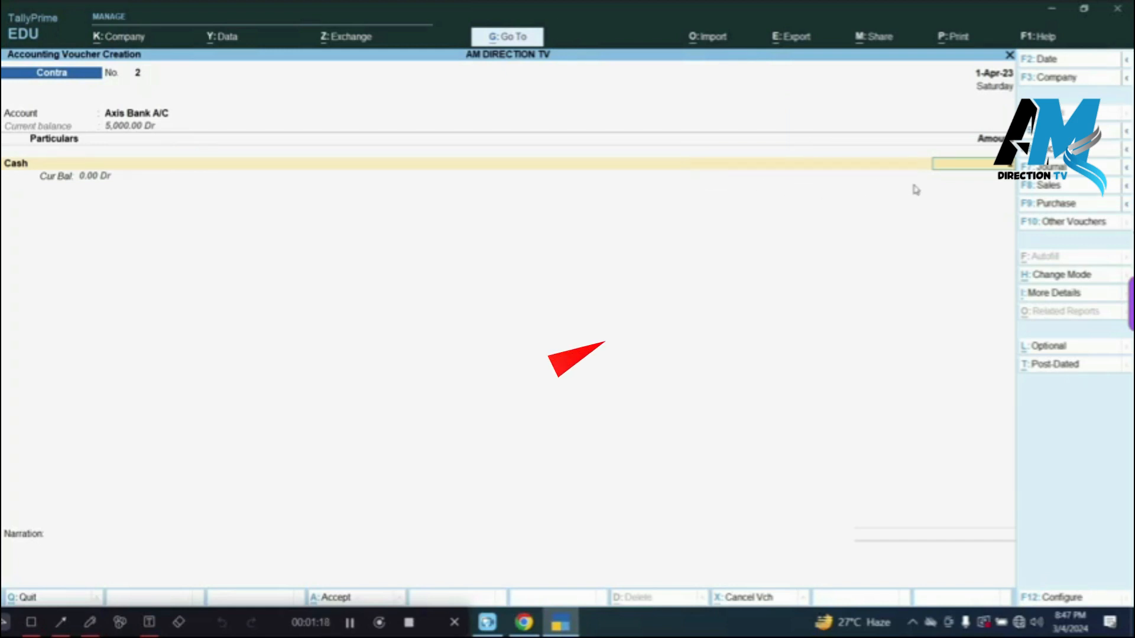
text(2000)
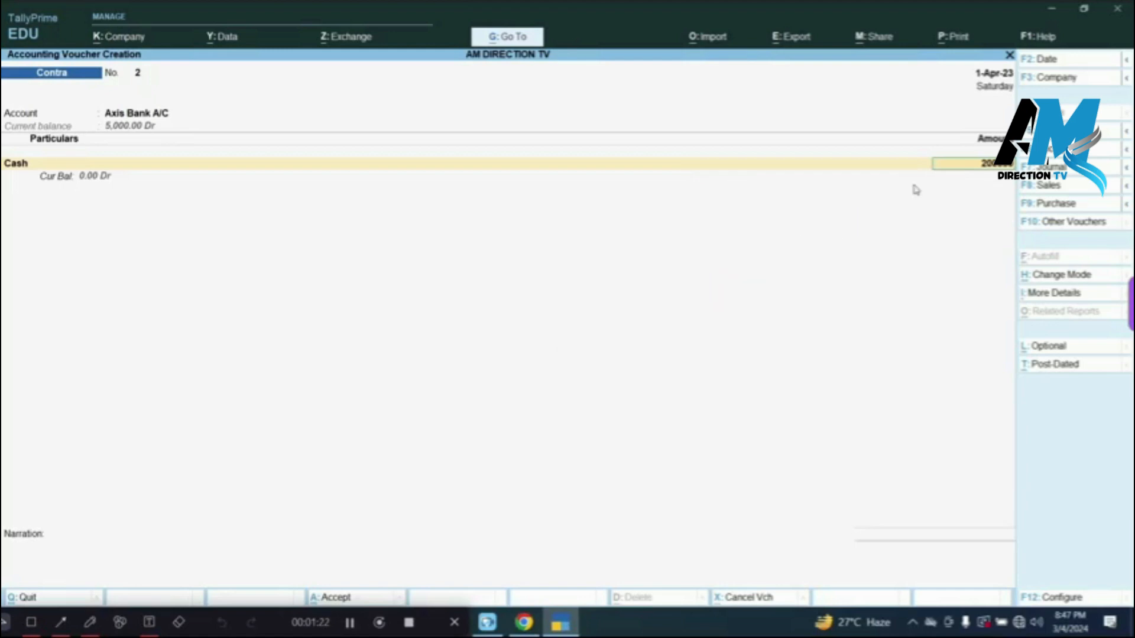
key(Return)
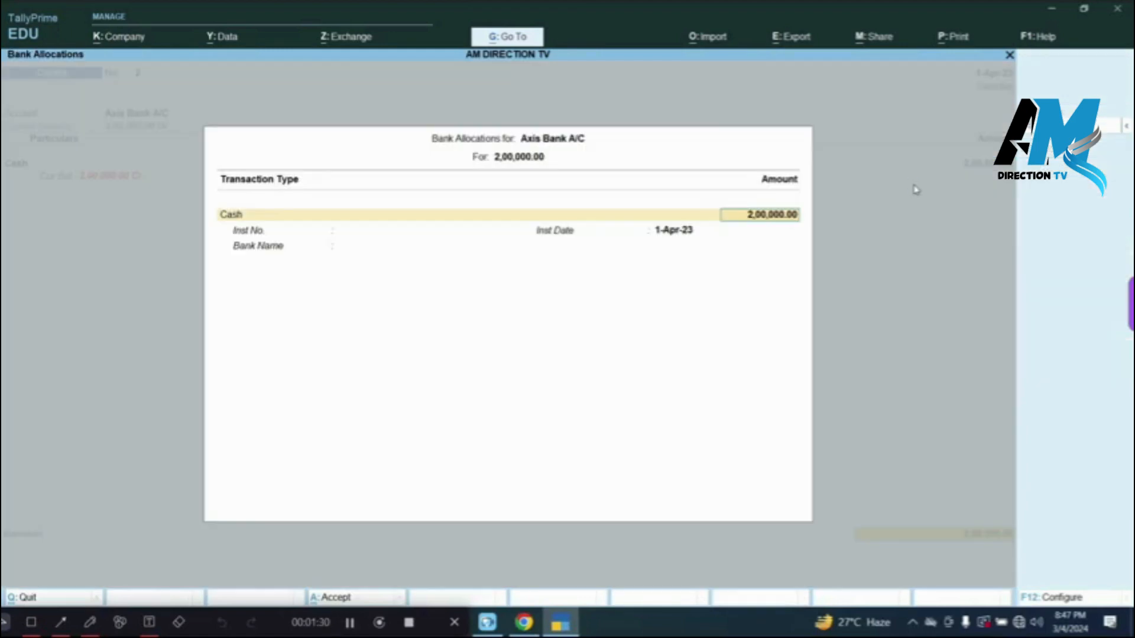
Step: Fill in the cash denominations for the Axis Bank A/C deposit with 50 notes of 2000 and 200 notes of 500
key(Return)
key(Return)
key(Return)
key(Return)
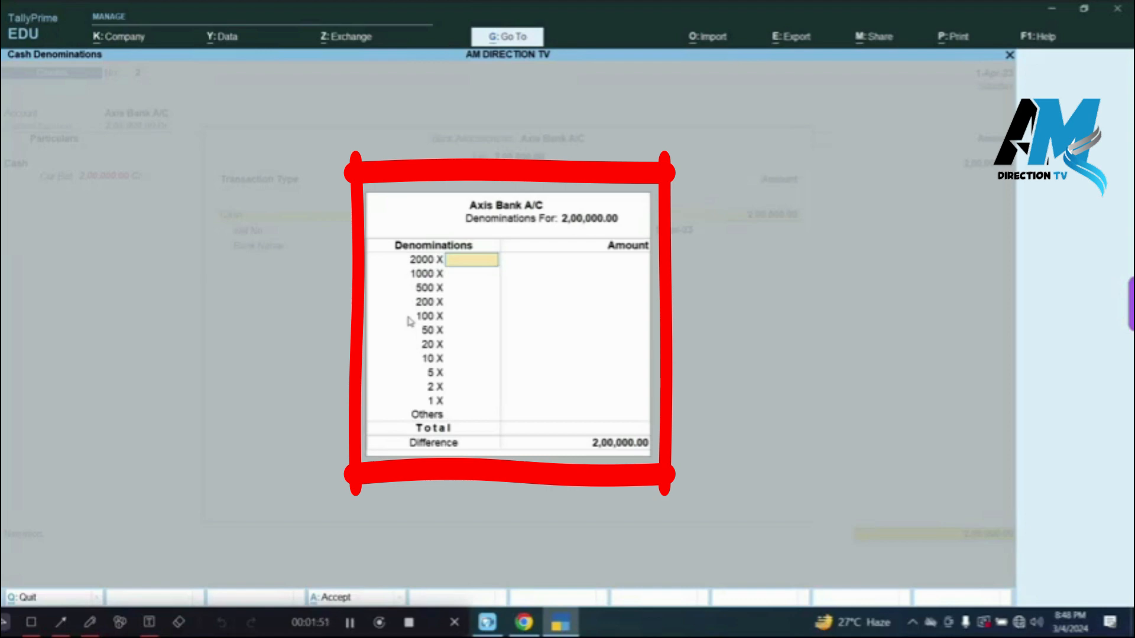
text(50)
key(Return)
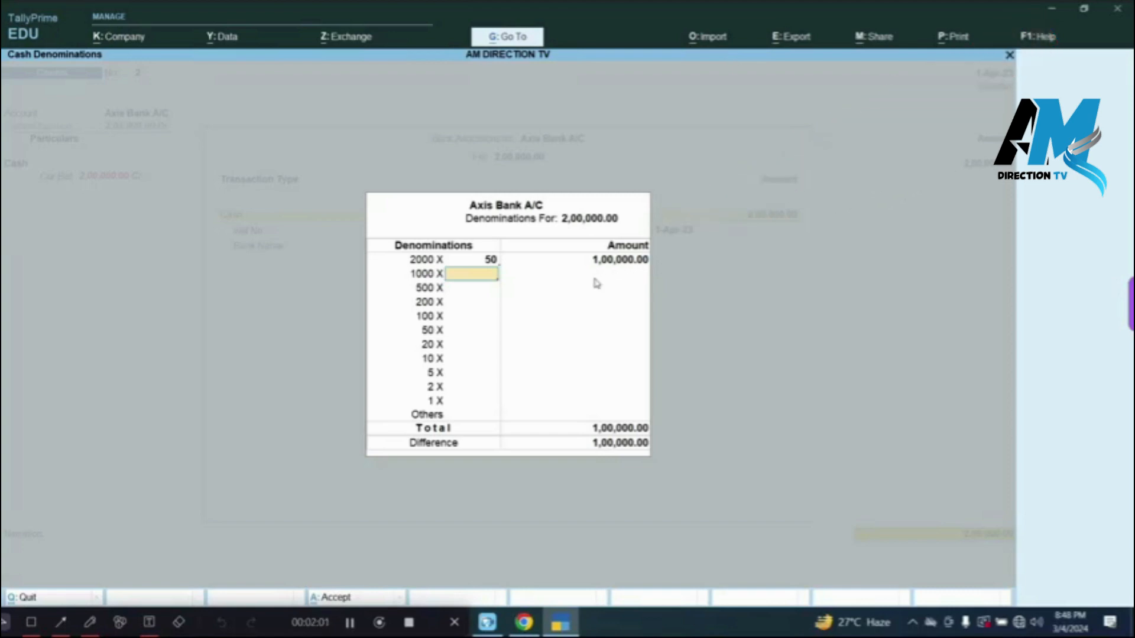
key(Return)
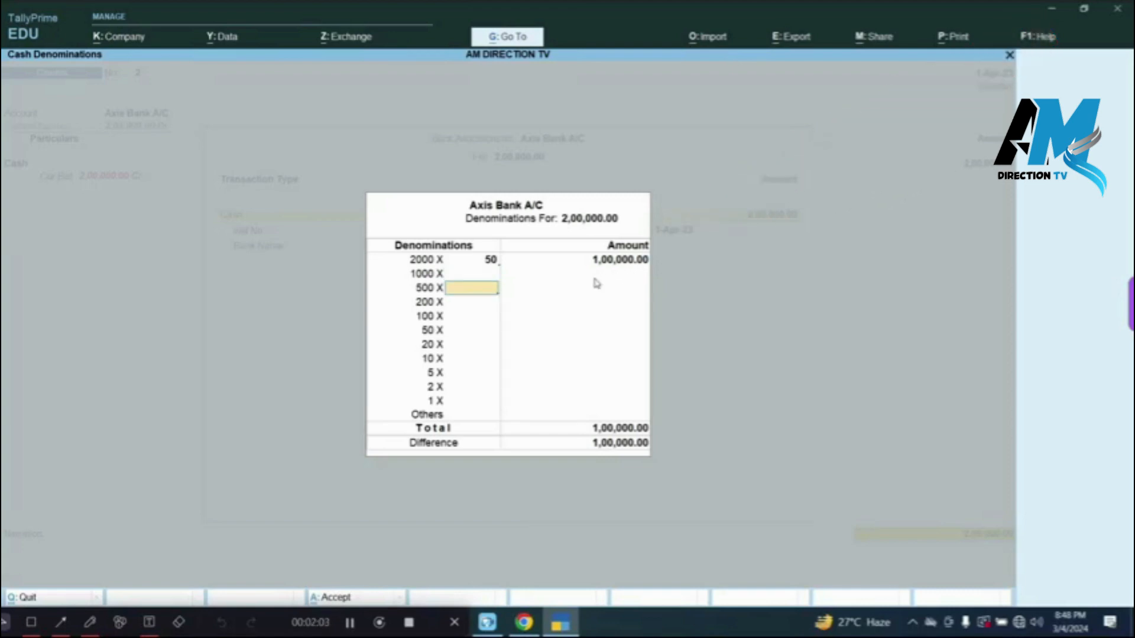
text(200)
key(Return)
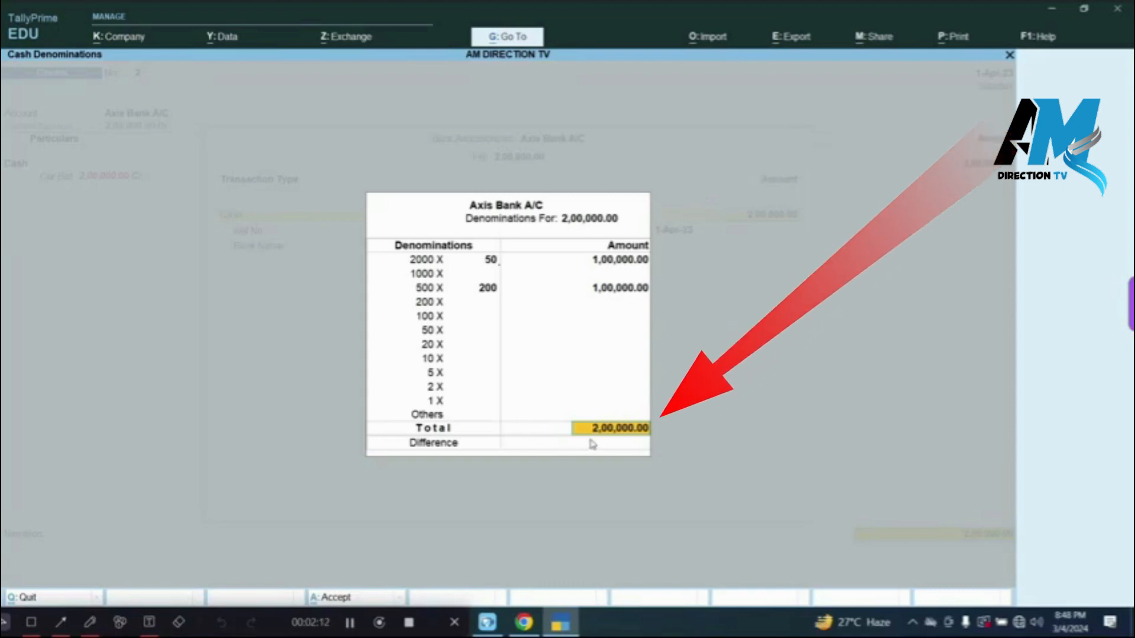
key(Return)
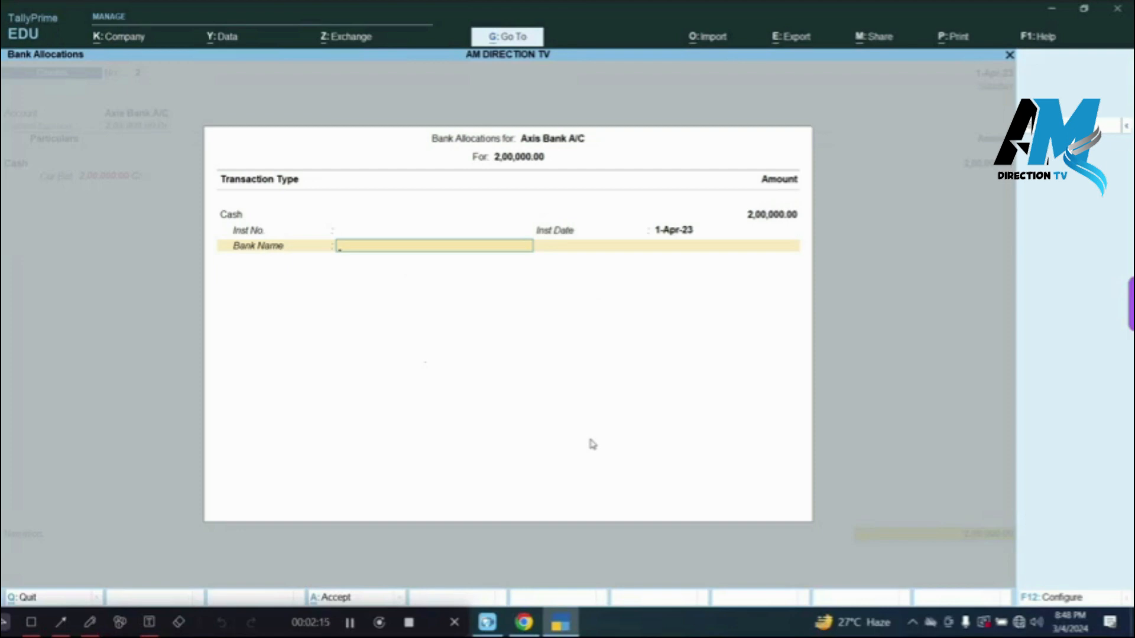
Step: Complete the bank allocation without a bank name and save the contra voucher with an empty narration
key(Return)
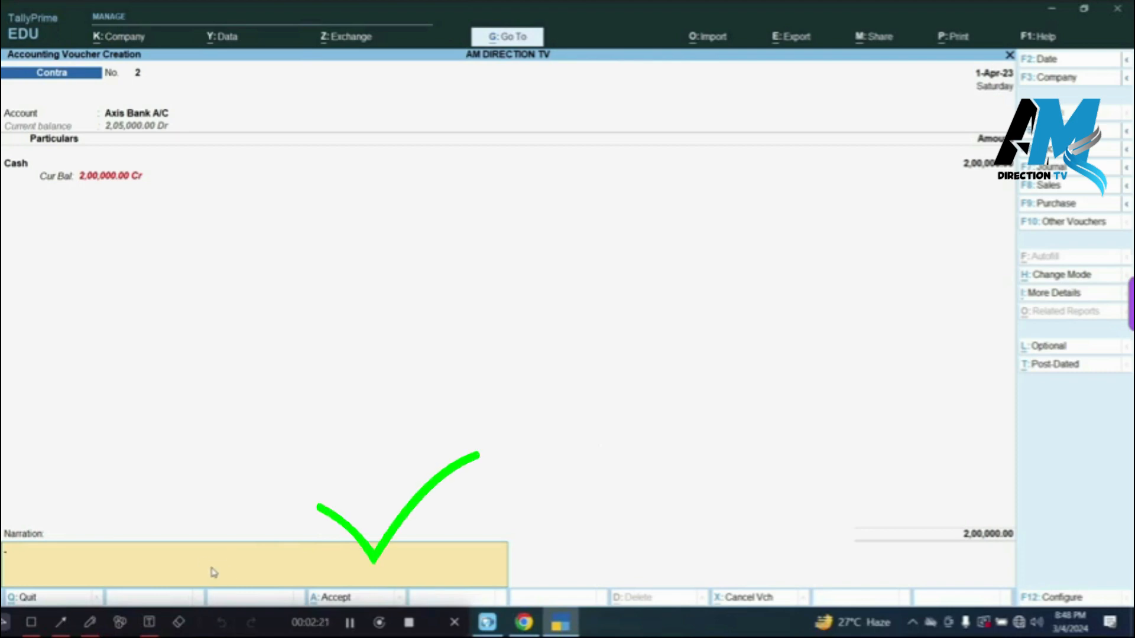
key(Return)
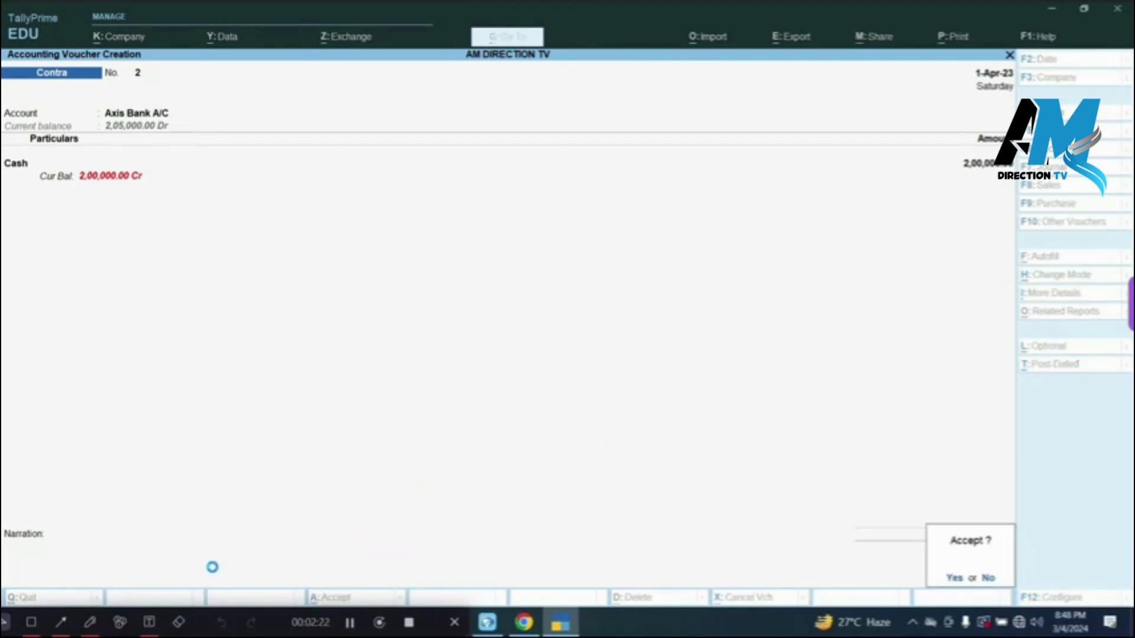
key(Return)
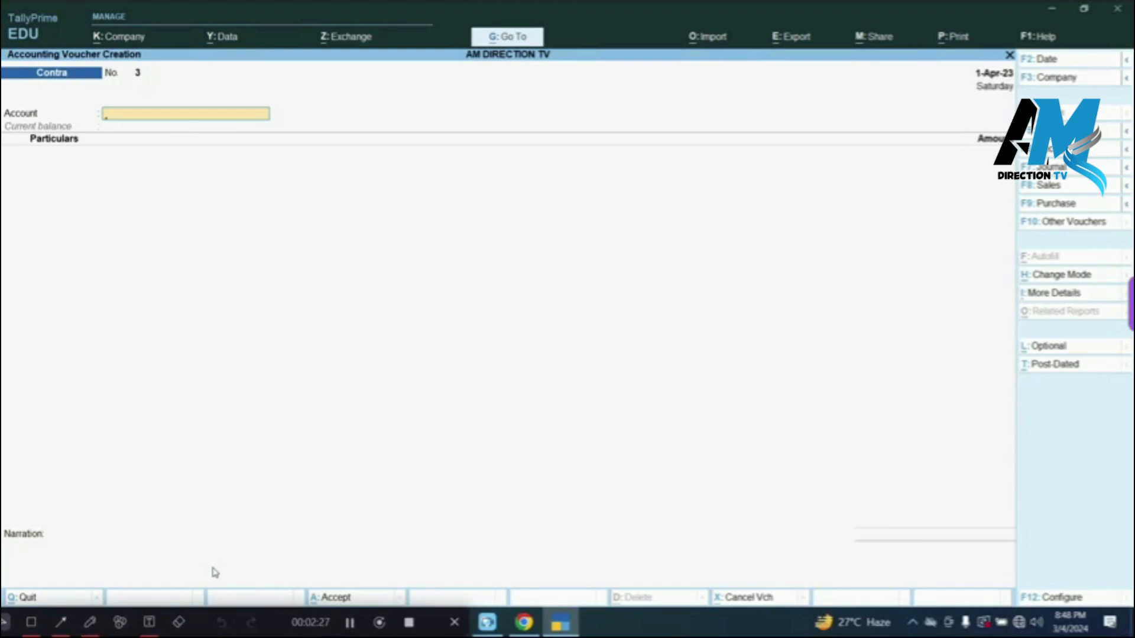
Step: Choose Cash as the account of the new contra voucher for a withdrawal
key(space)
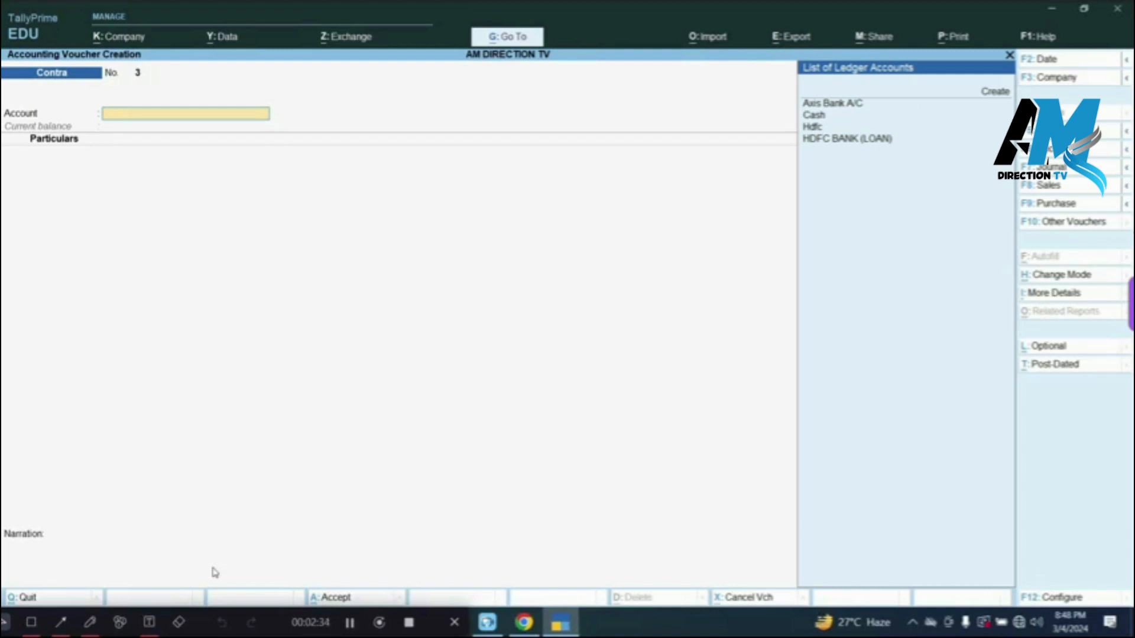
key(Down)
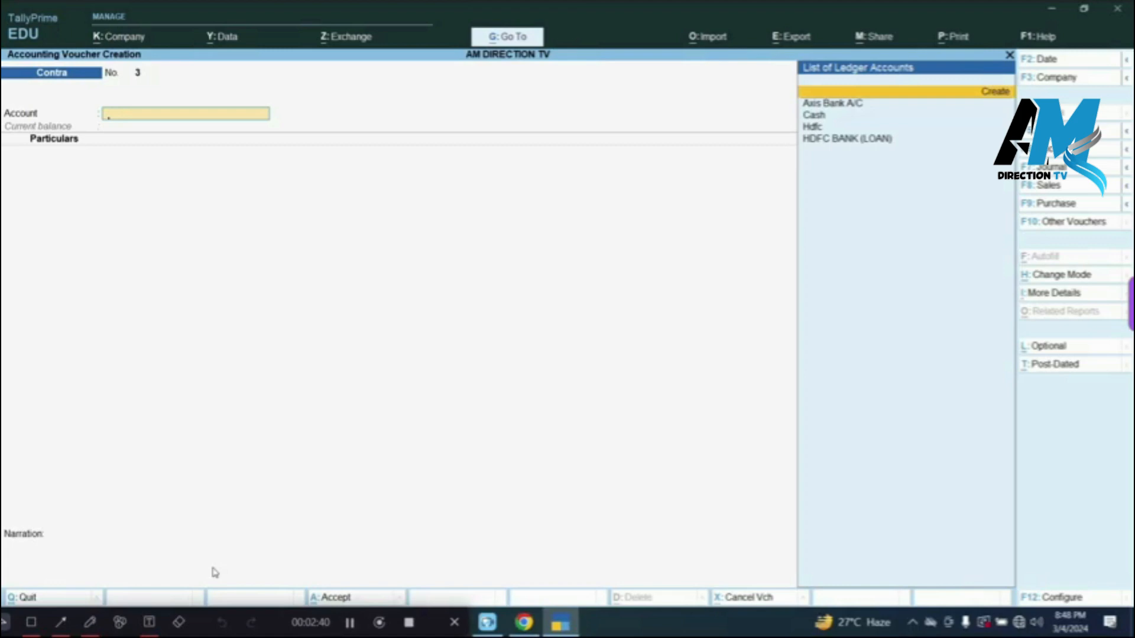
key(Down)
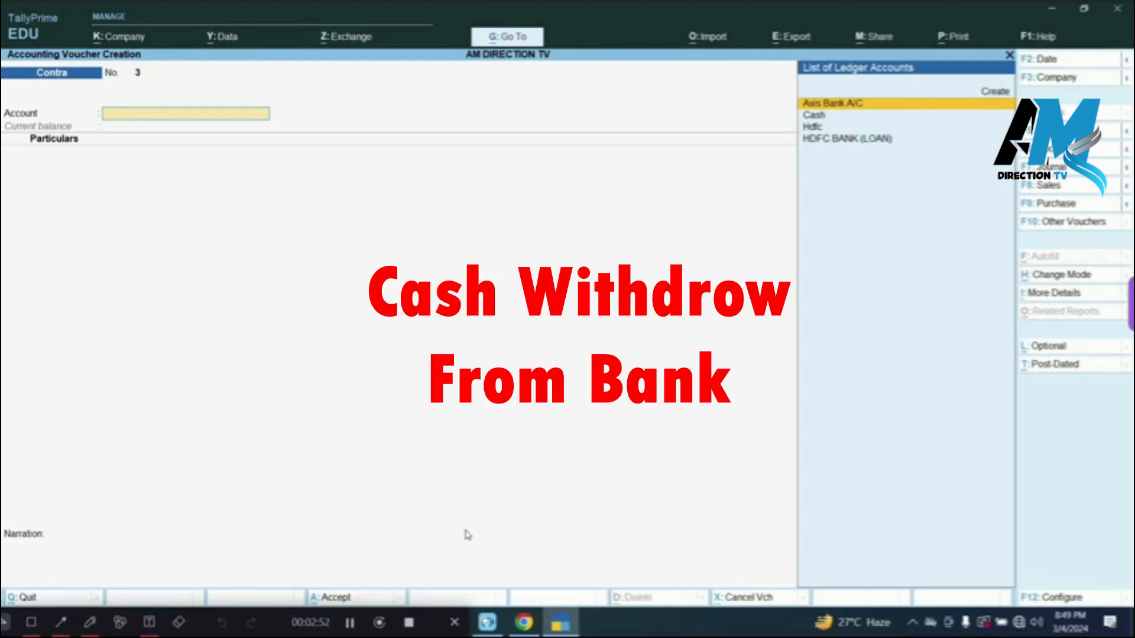
key(Down)
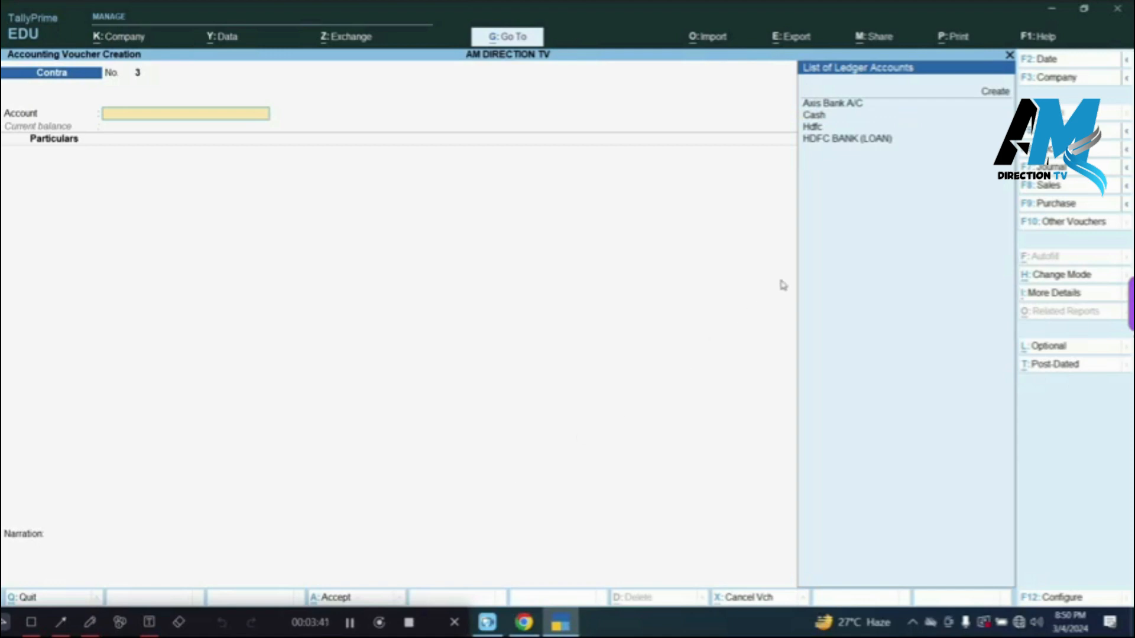
key(Down)
key(Down)
key(Down)
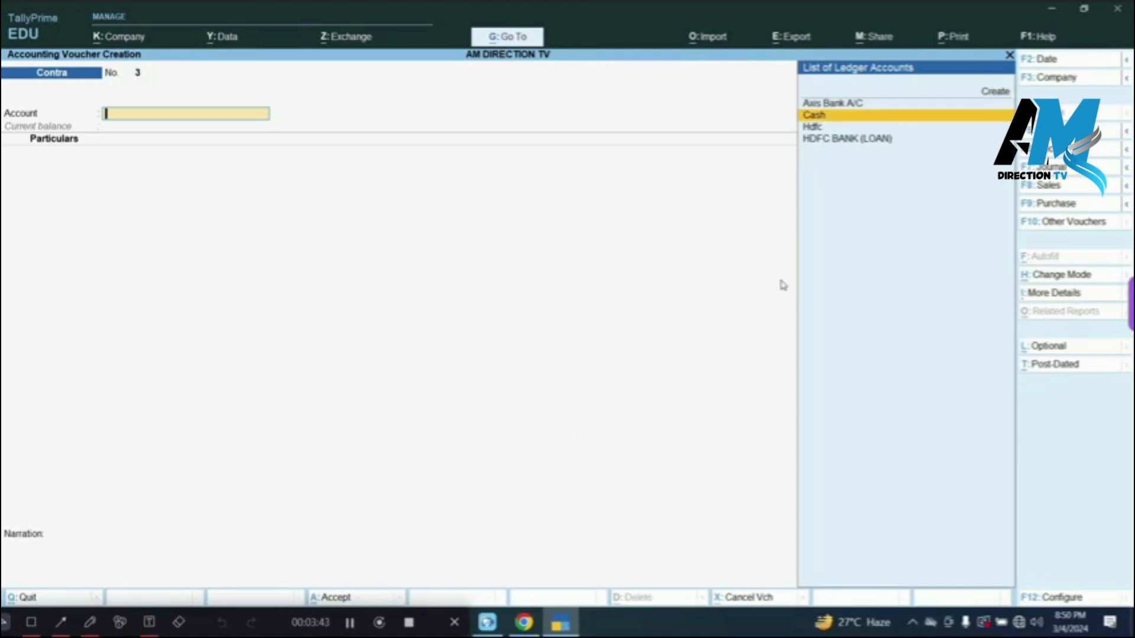
key(Return)
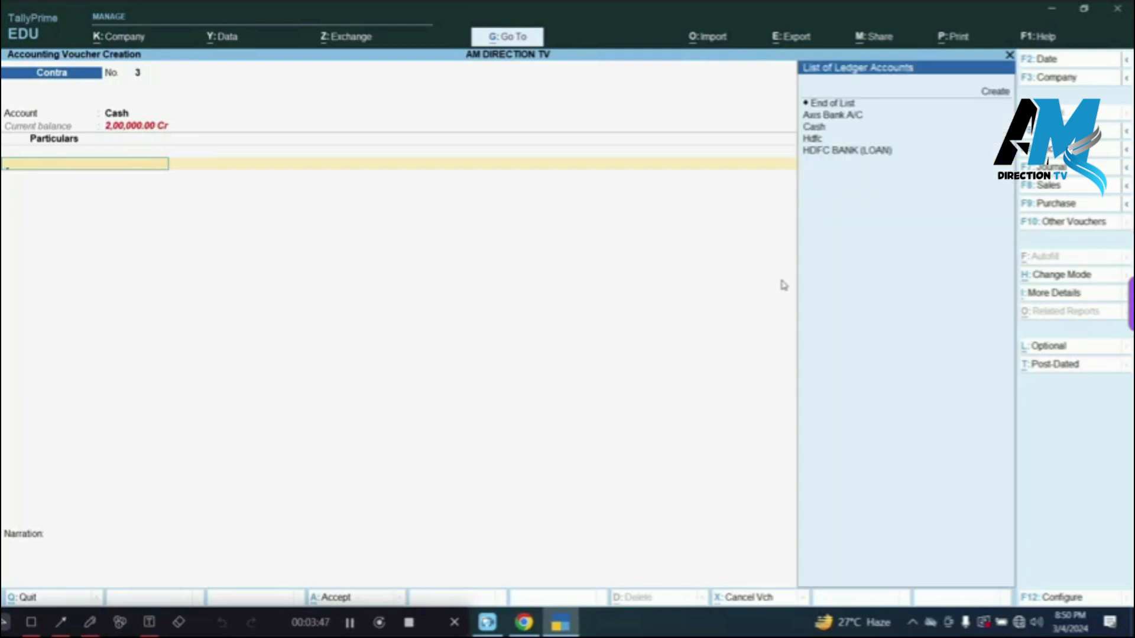
Step: Add Axis Bank A/C under the particulars with an amount of 50,000
key(Down)
key(Down)
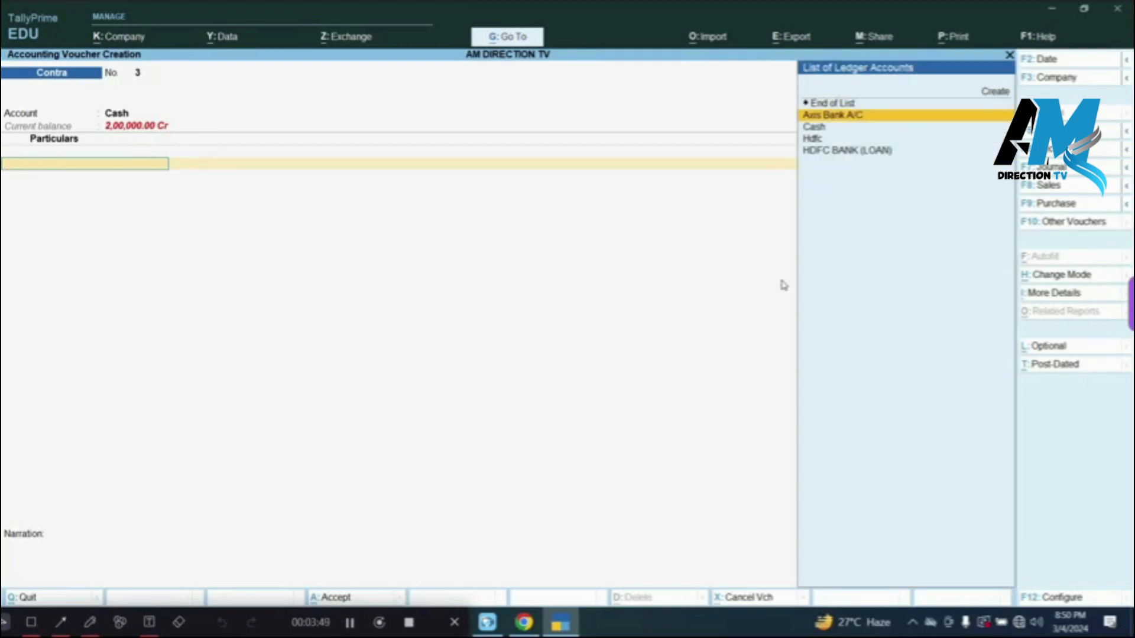
key(Return)
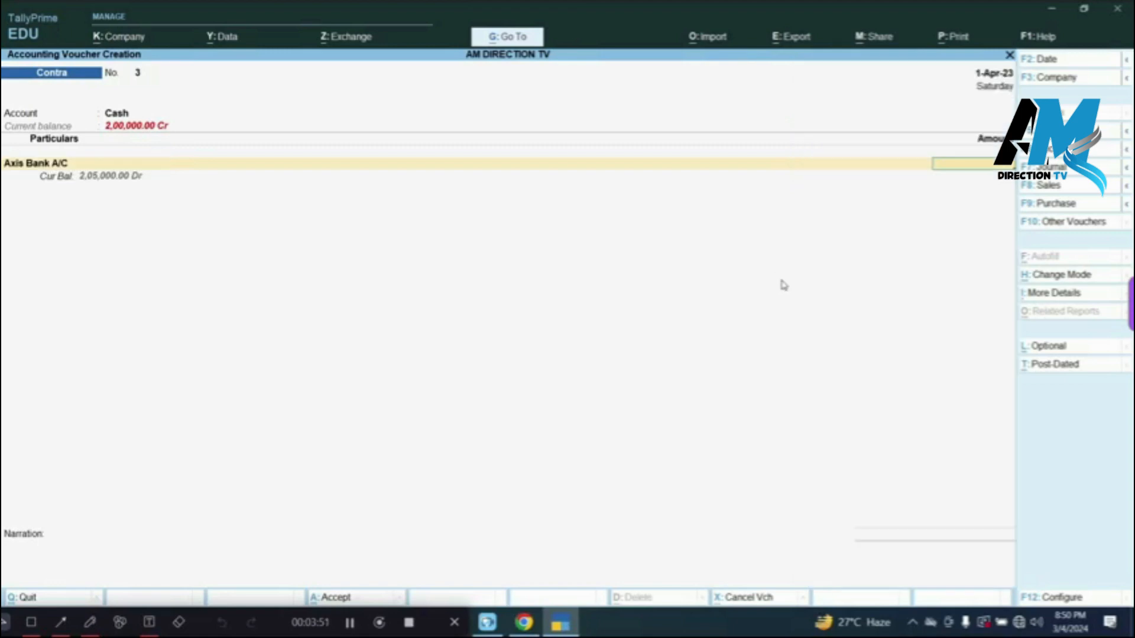
text(50,000)
key(Return)
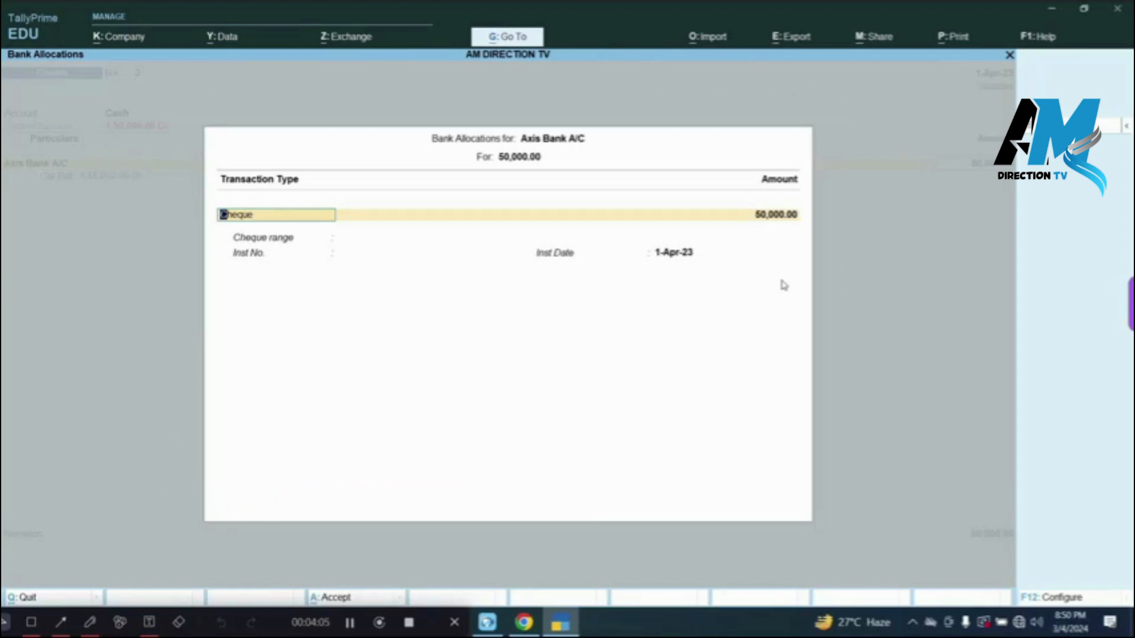
Step: Clear the Cheque transaction type in the Axis Bank A/C allocation and expand the list to show more transaction types
key(BackSpace)
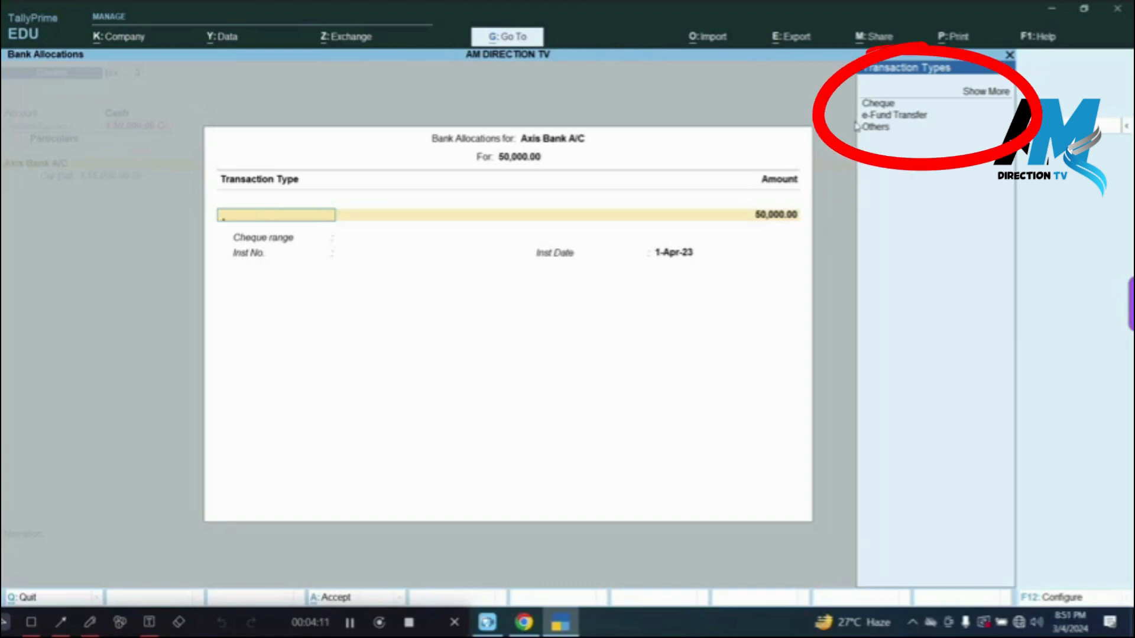
key(Down)
key(Down)
key(Down)
key(Up)
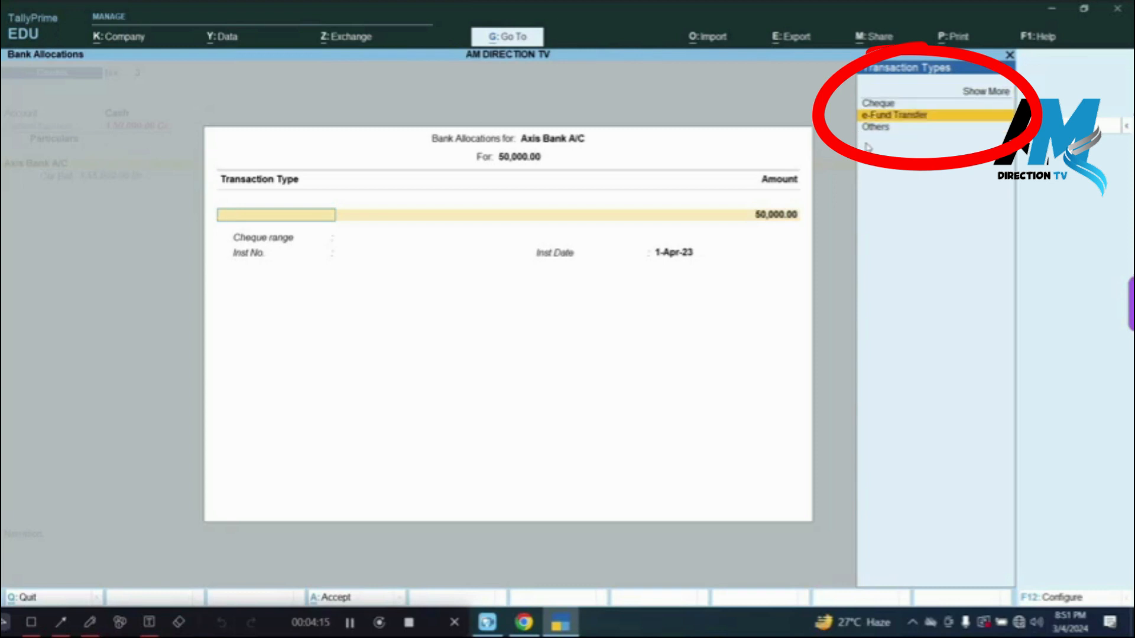
key(Up)
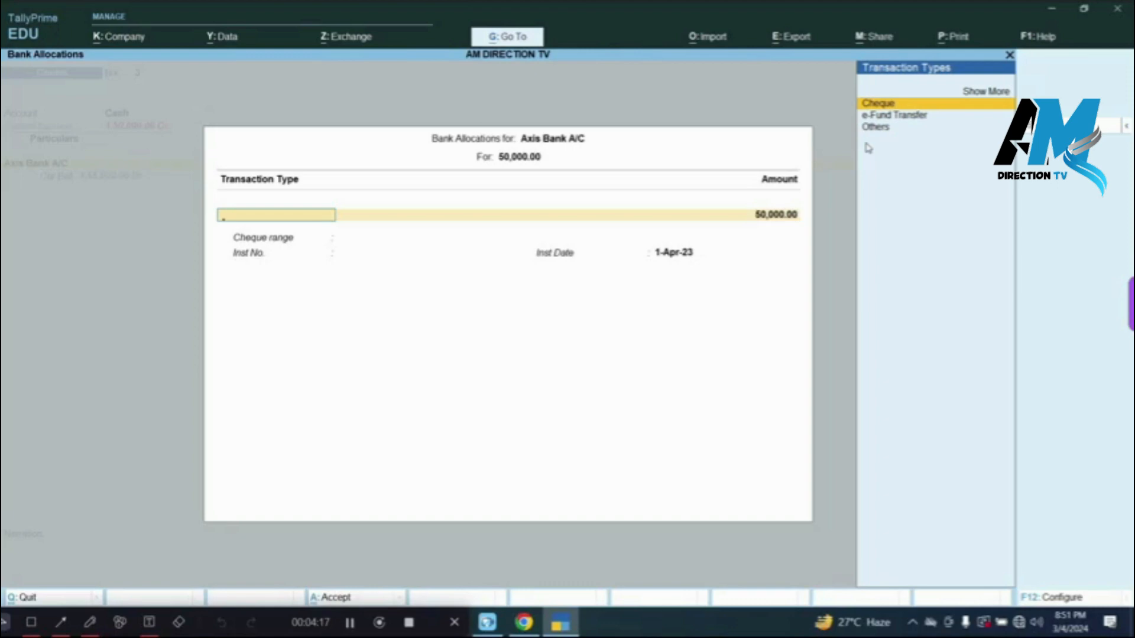
click(984, 95)
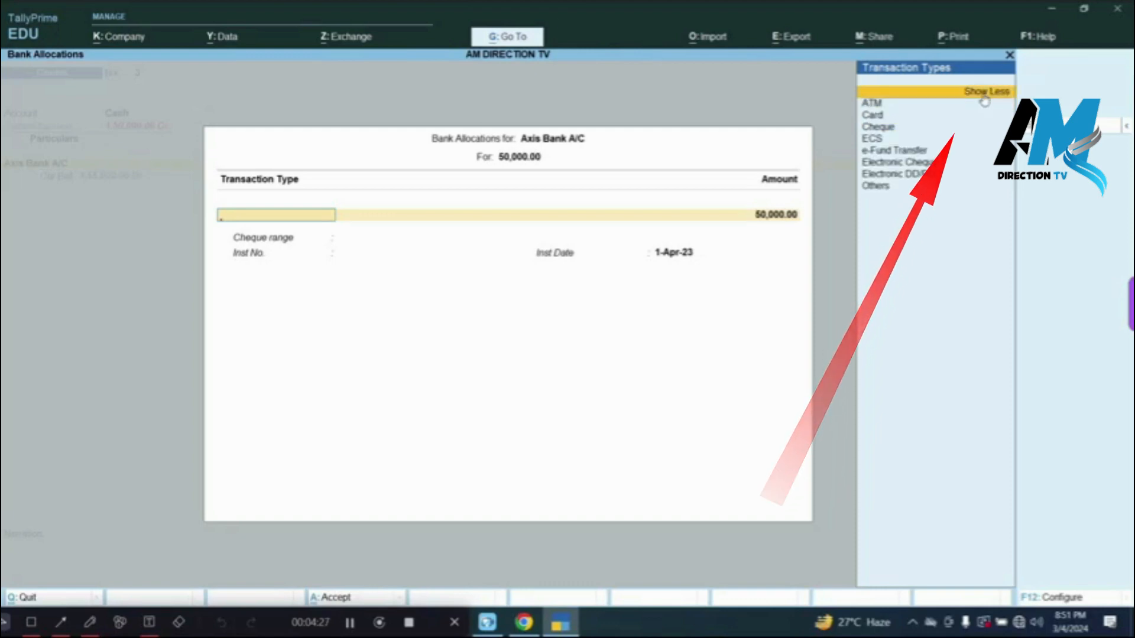
Step: Choose ATM as the transaction type for the 50,000 withdrawal from Axis Bank A/C and complete the contra voucher
key(Down)
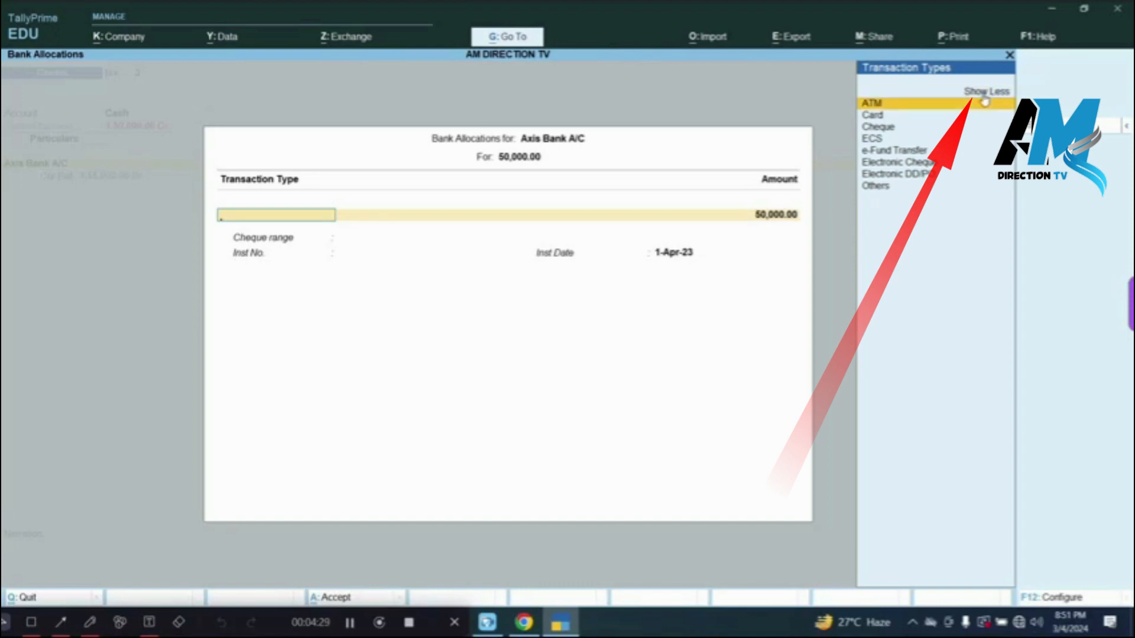
key(Down)
key(Down)
key(Down)
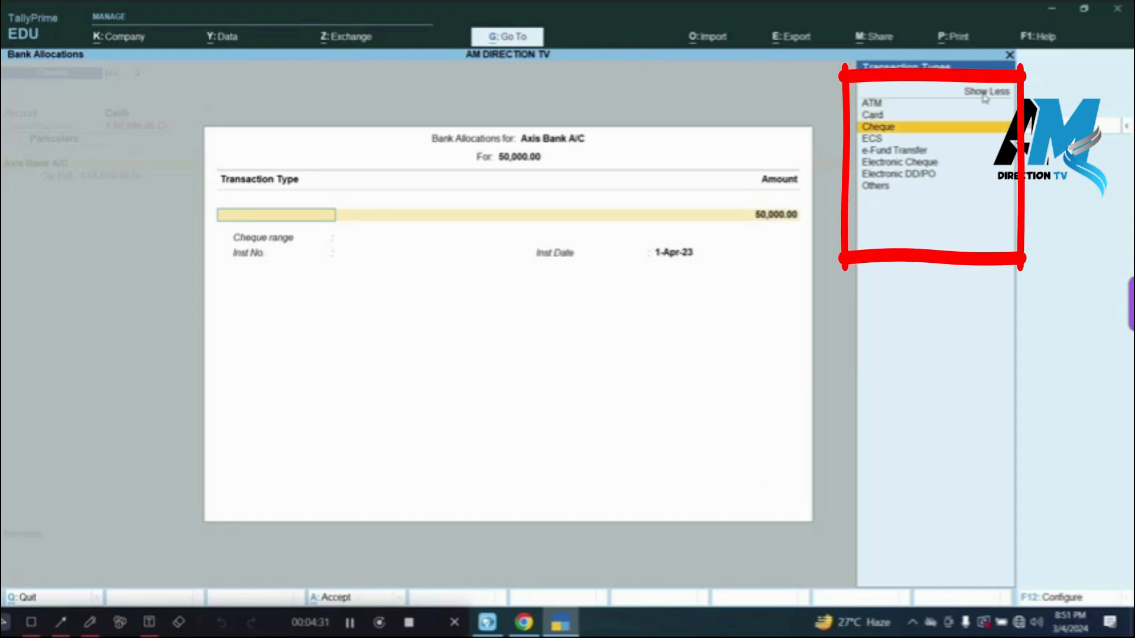
key(Down)
key(Down)
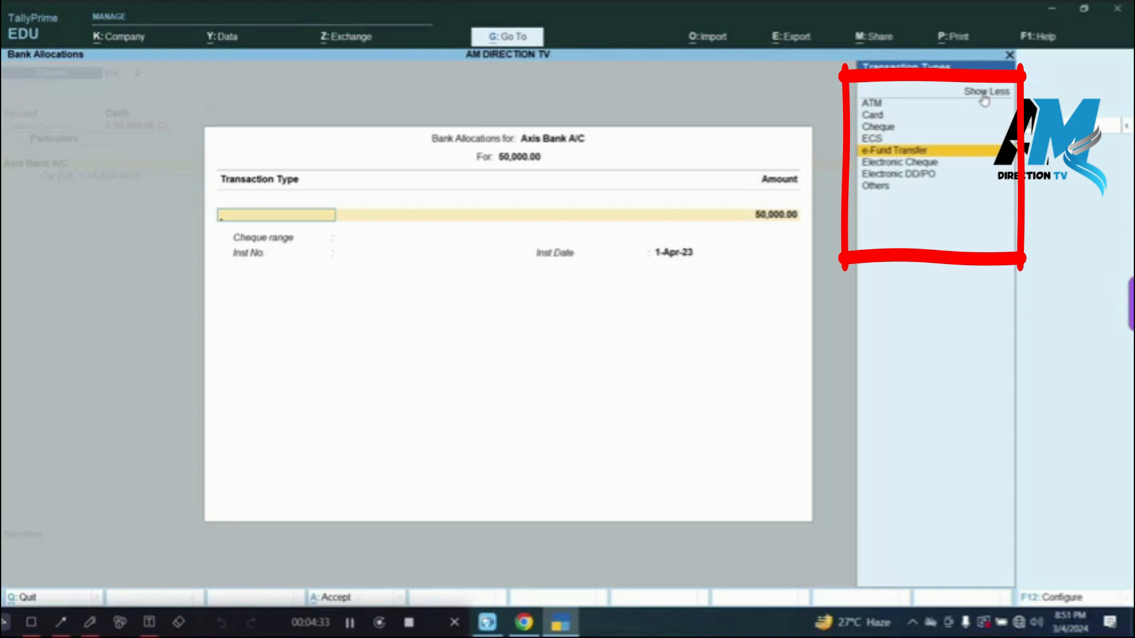
key(Down)
key(Down)
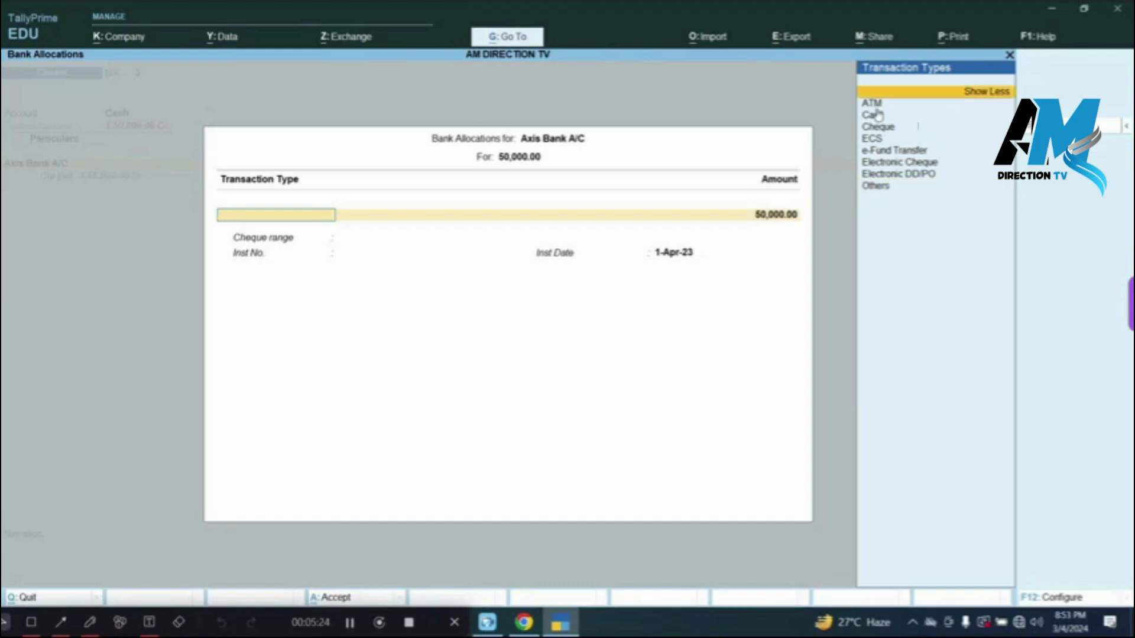
key(Down)
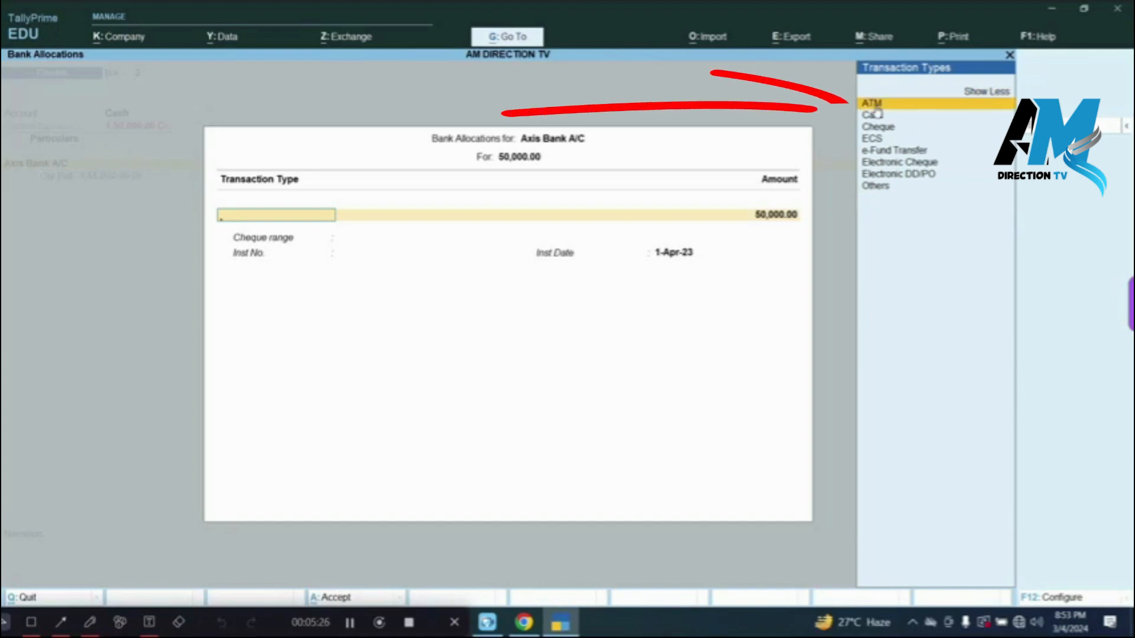
key(Return)
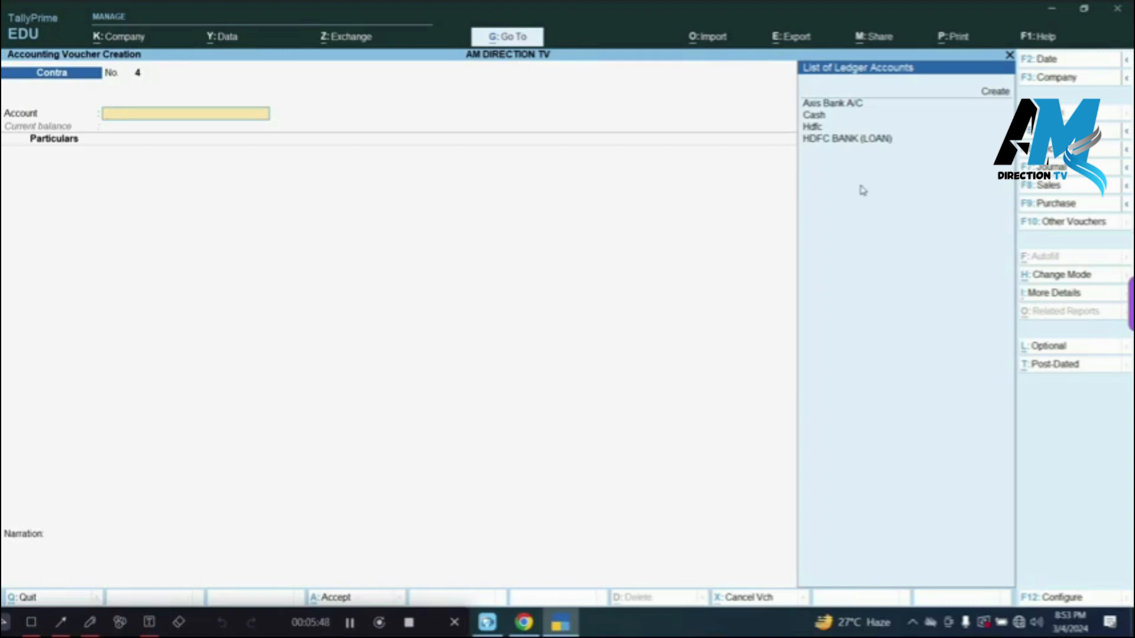
Step: From the new contra voucher's account field, create a ledger named HDFC and place it under the Bank Accounts group
key(Down)
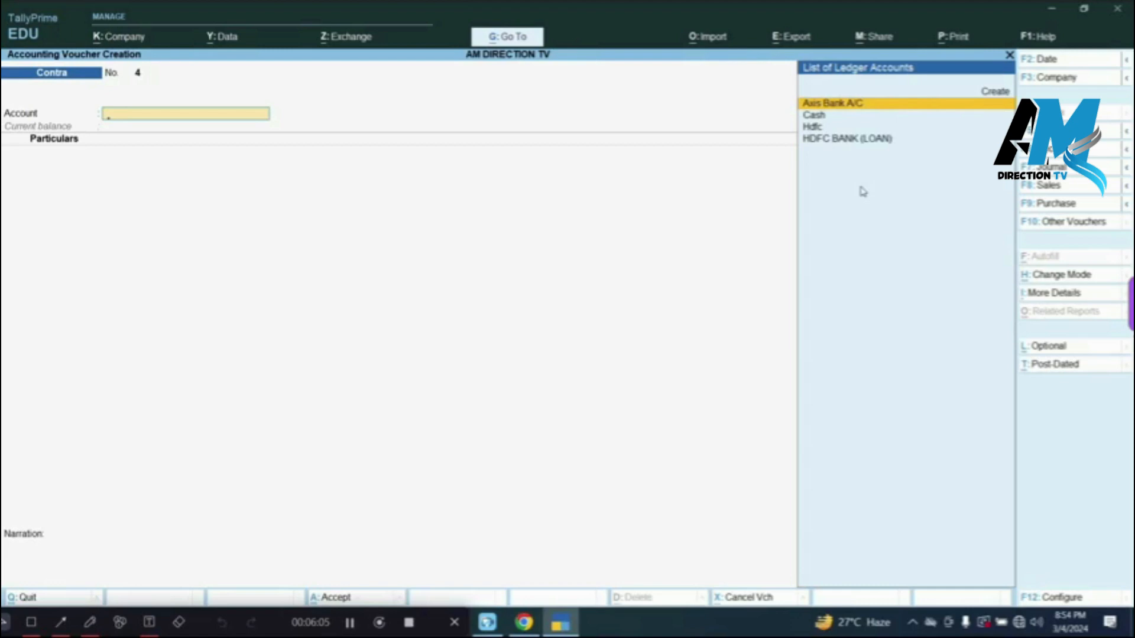
key(Down)
key(Down)
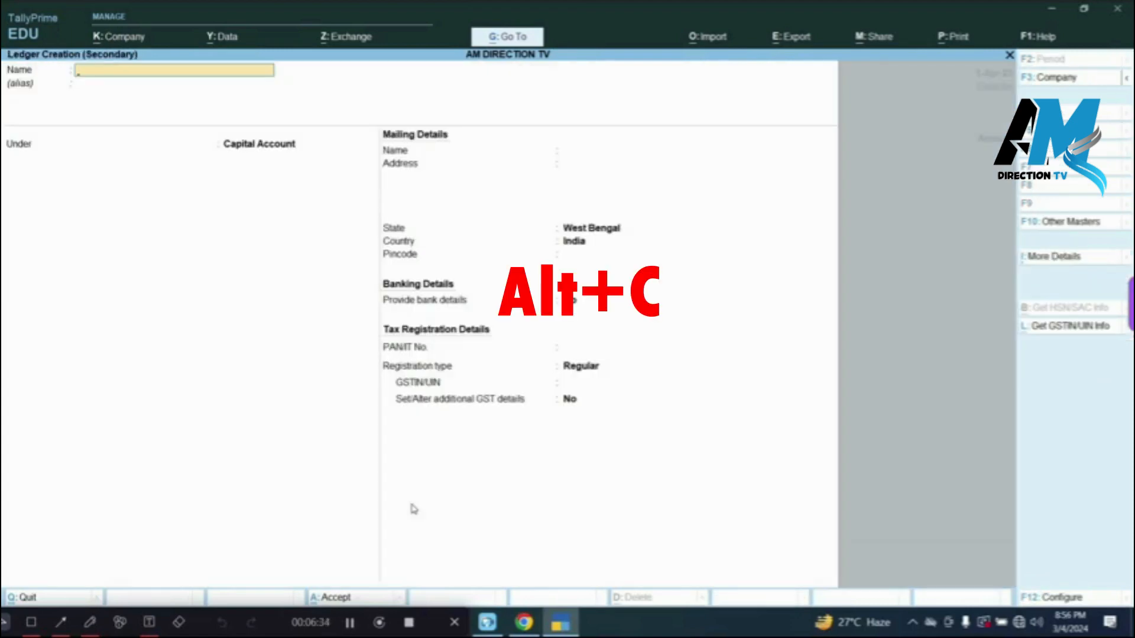
text(HDFC)
key(Return)
key(Return)
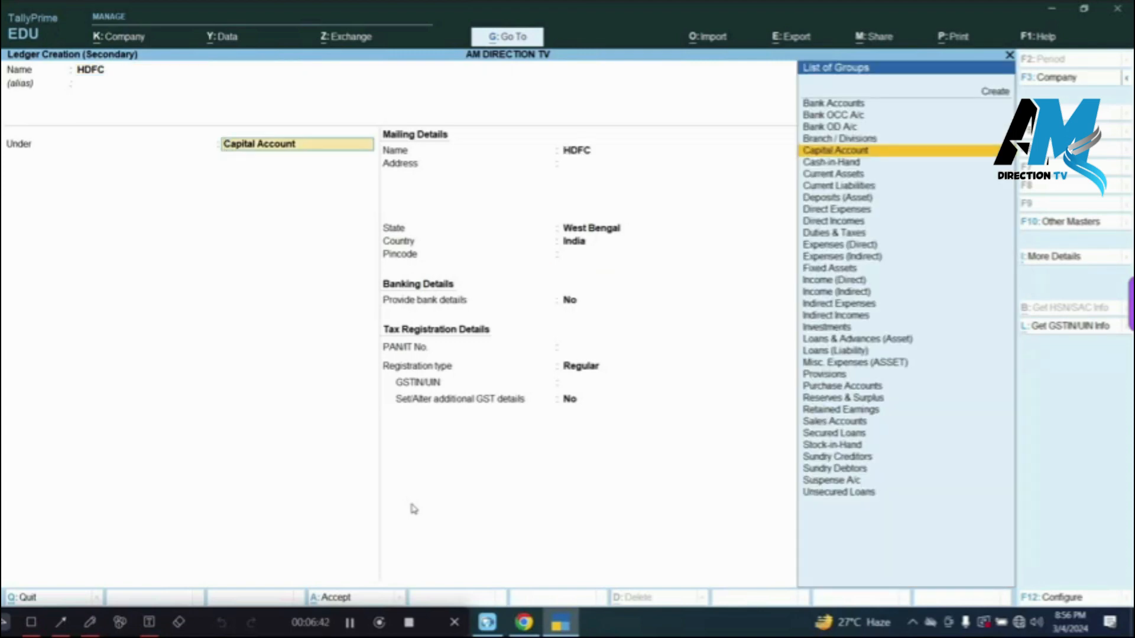
key(Up)
key(Up)
key(Up)
key(Up)
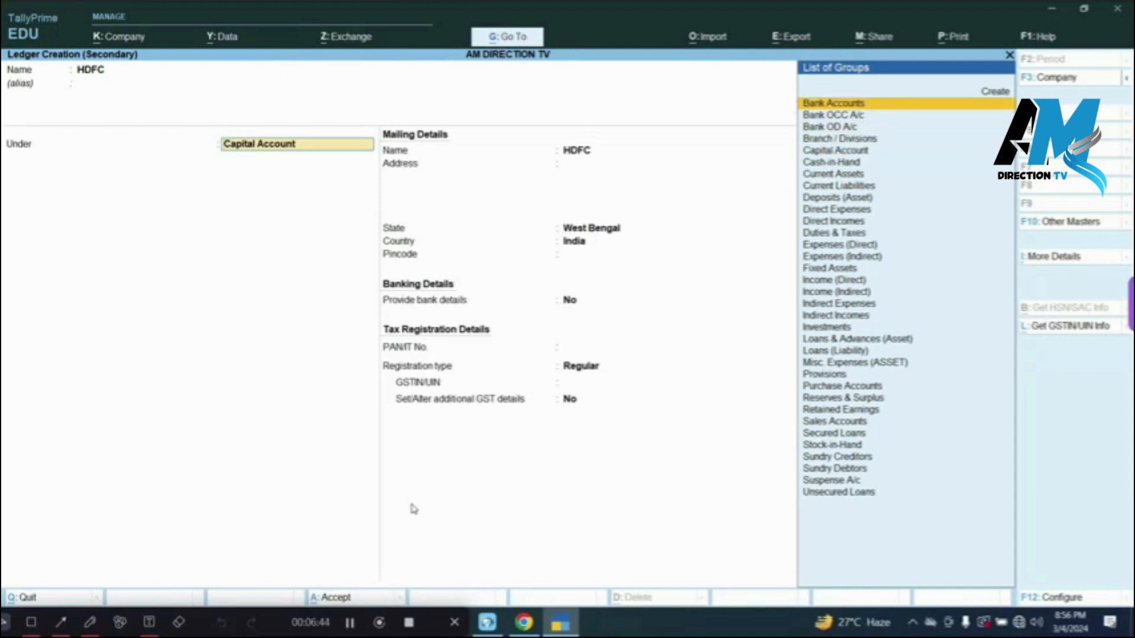
key(Return)
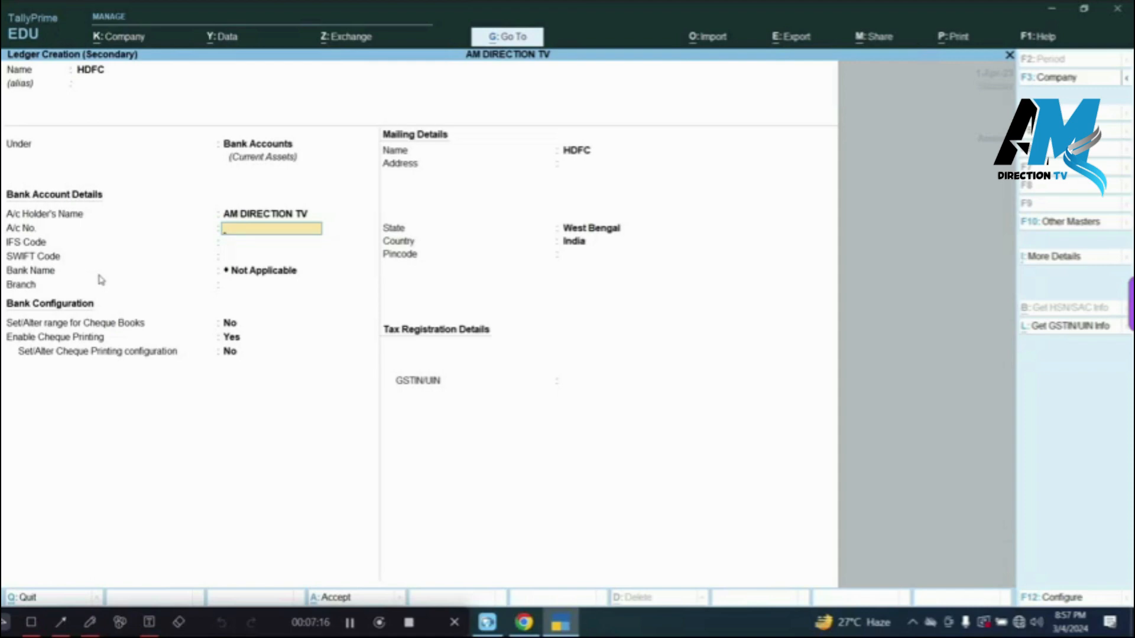
Step: Leave the HDFC ledger's bank details, configuration and mailing fields at their defaults and save the ledger
key(Return)
key(Return)
key(Return)
key(Return)
key(Return)
key(Return)
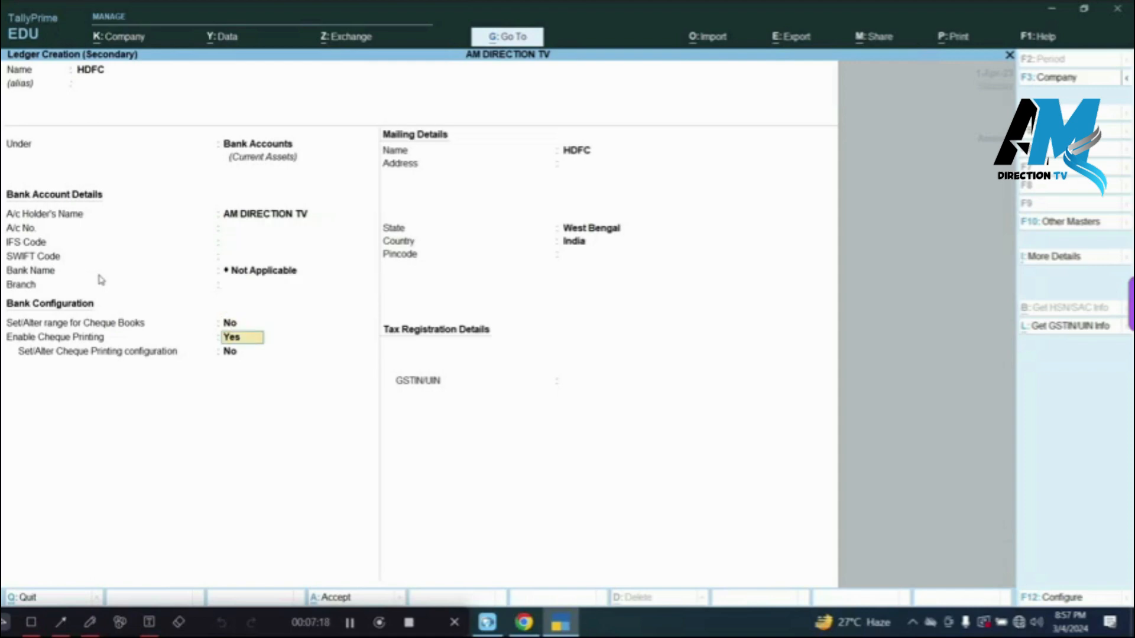
key(Return)
key(Return)
key(Return)
key(Return)
key(Return)
key(Return)
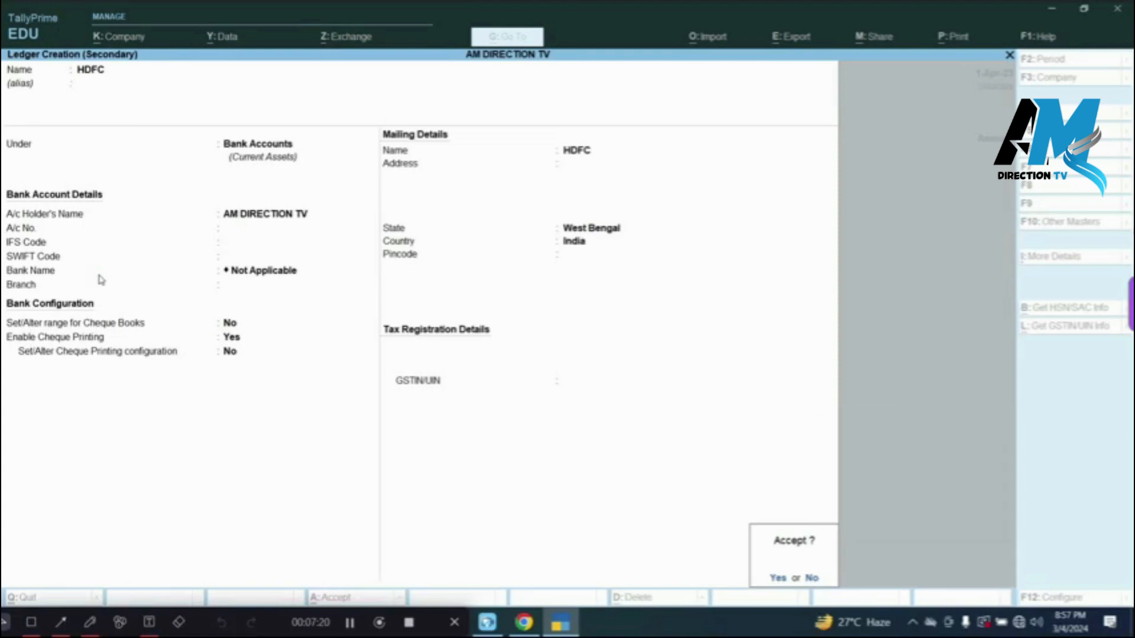
key(Return)
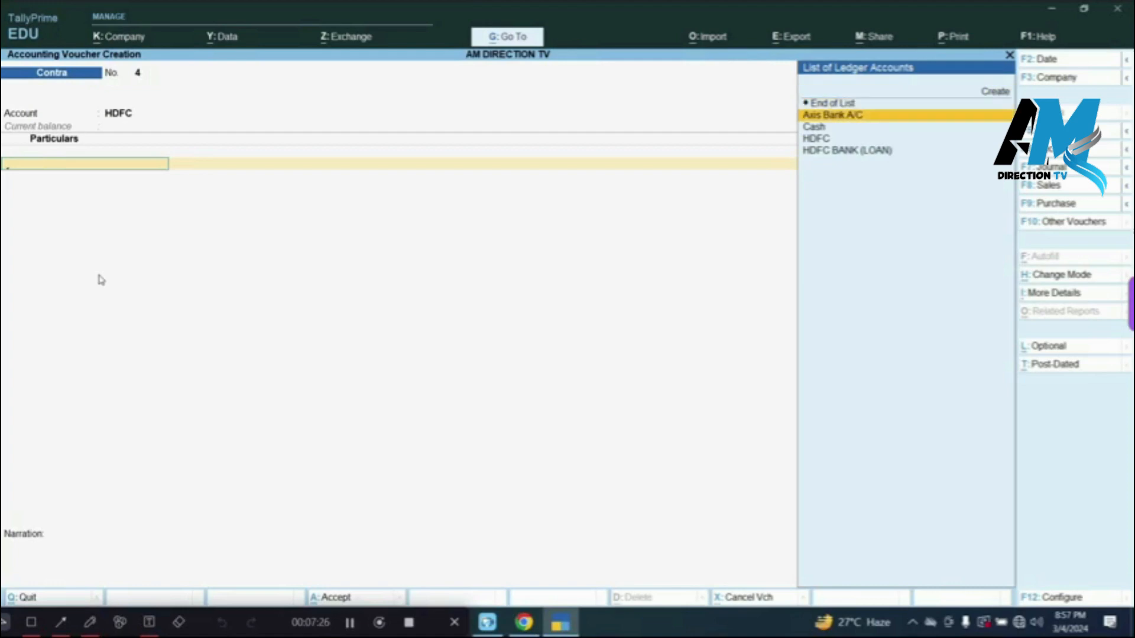
Step: Add Axis Bank A/C under the particulars with an amount of 30,000, accepting the default bank allocation
key(Return)
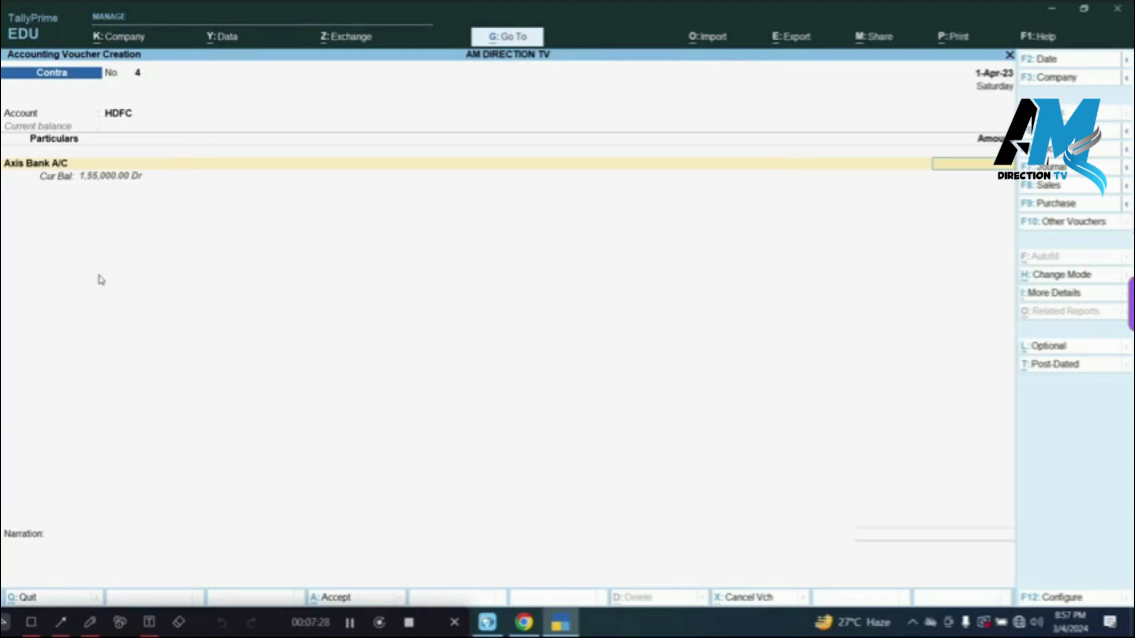
text(30000)
key(Return)
key(Return)
key(Return)
key(Return)
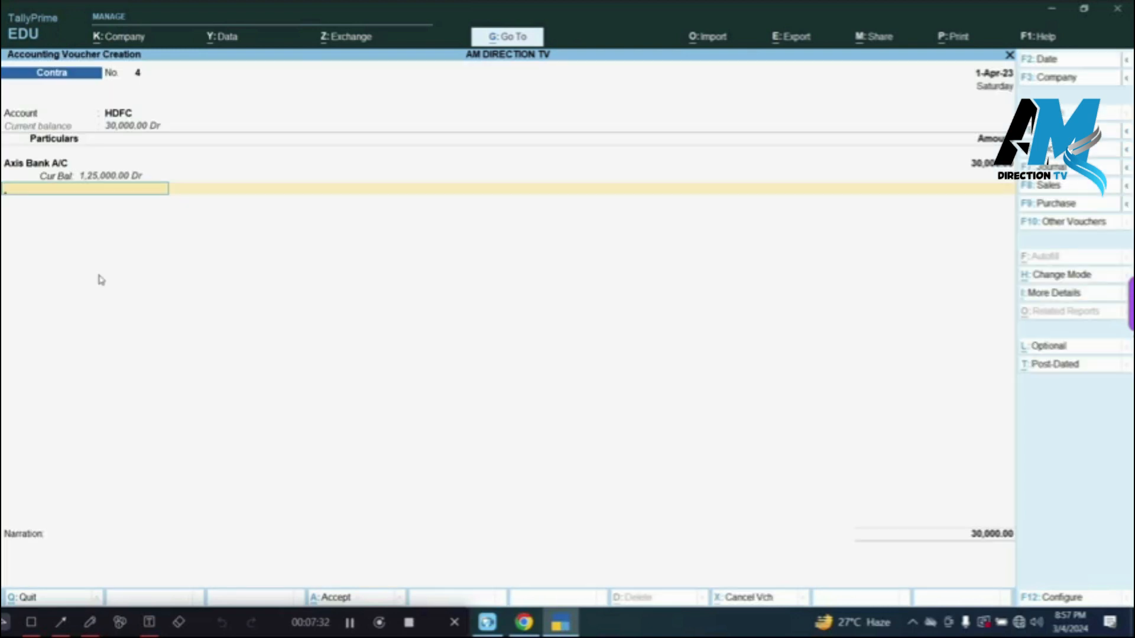
Step: Reopen the Axis Bank A/C allocation and change its transaction type to e-Fund Transfer, leaving the remaining details at their defaults
key(BackSpace)
key(Return)
key(Return)
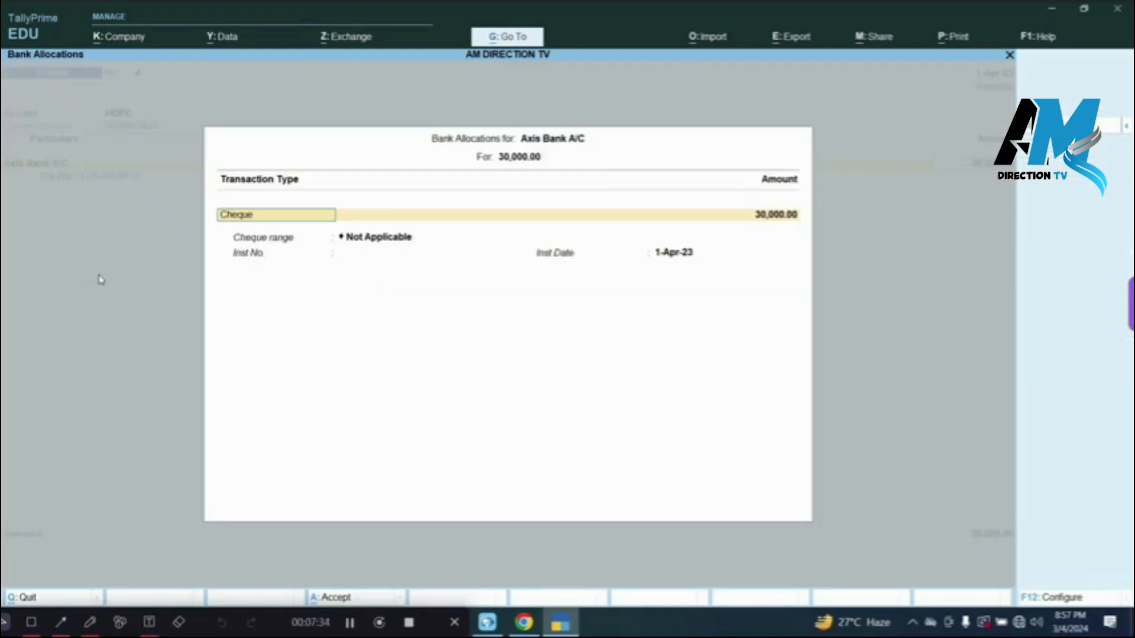
key(Down)
key(Down)
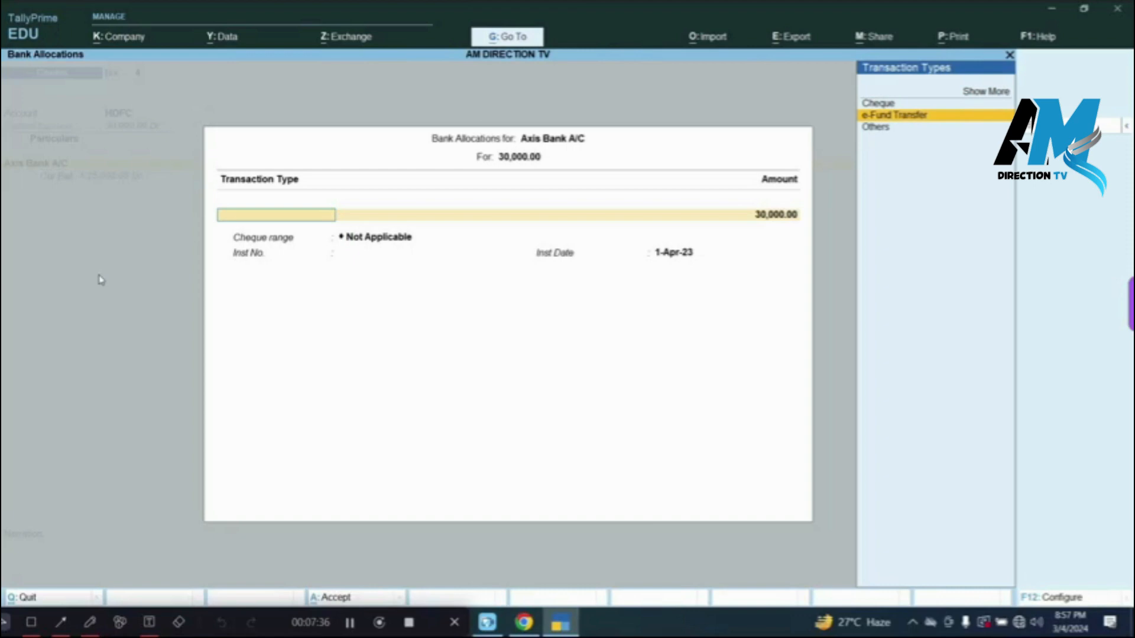
key(Return)
key(Return)
key(Return)
key(Return)
key(Return)
key(Return)
key(Return)
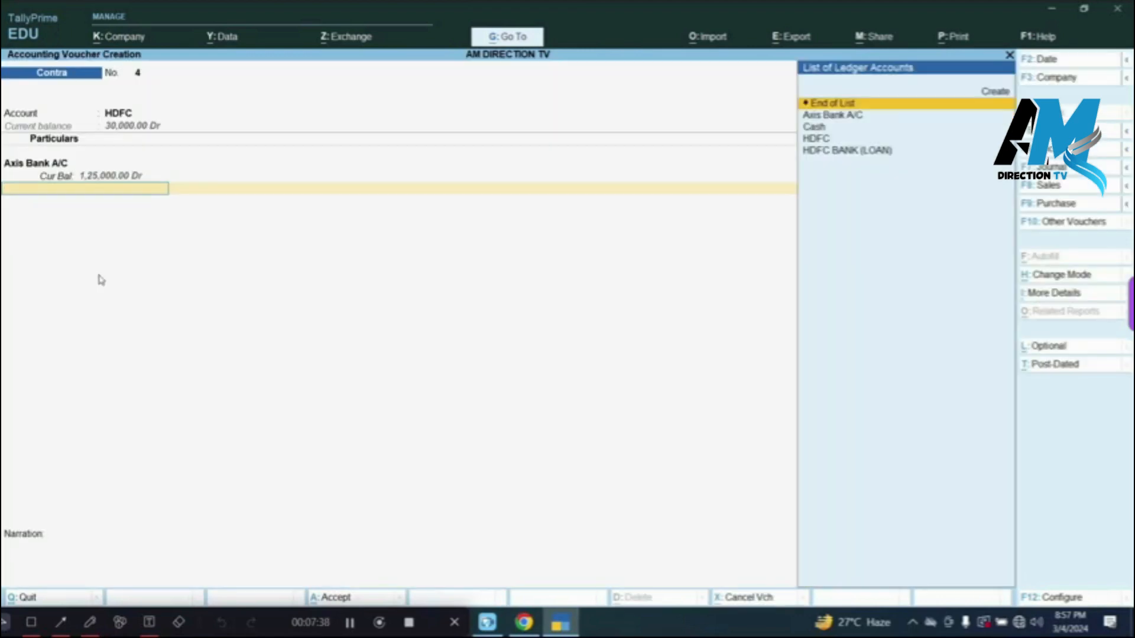
Step: End the particulars, accept e-Fund Transfer for the HDFC allocation without a bank name, and save the contra voucher
key(Return)
key(Return)
key(Return)
key(Return)
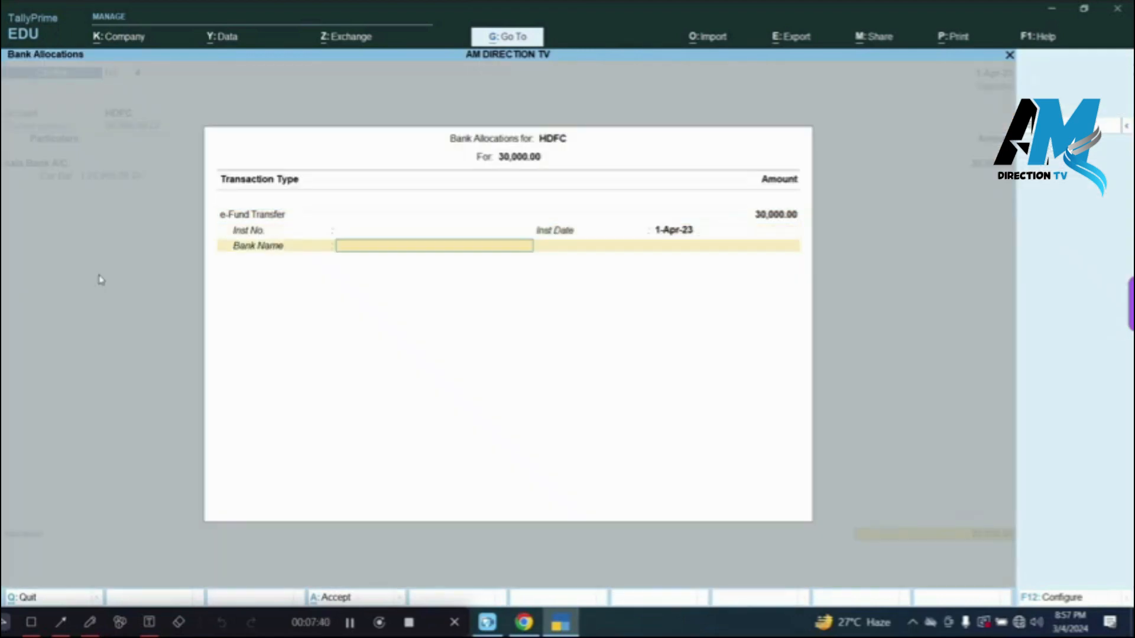
key(Return)
key(Return)
key(Return)
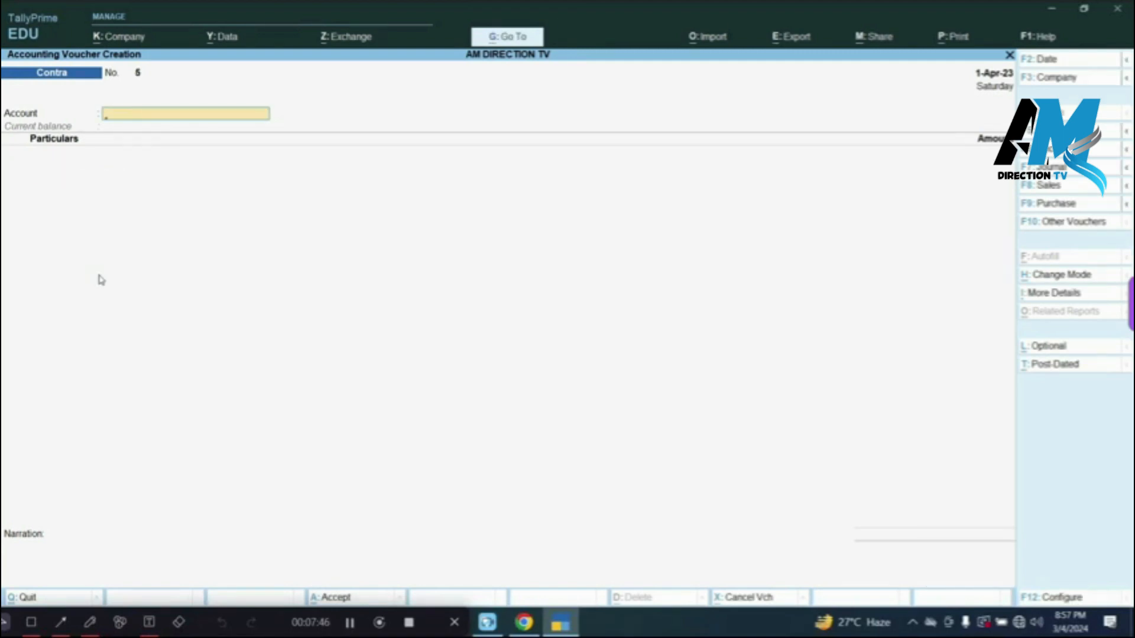
Step: Leave voucher entry and open the Day Book to review the recorded contra vouchers
key(Escape)
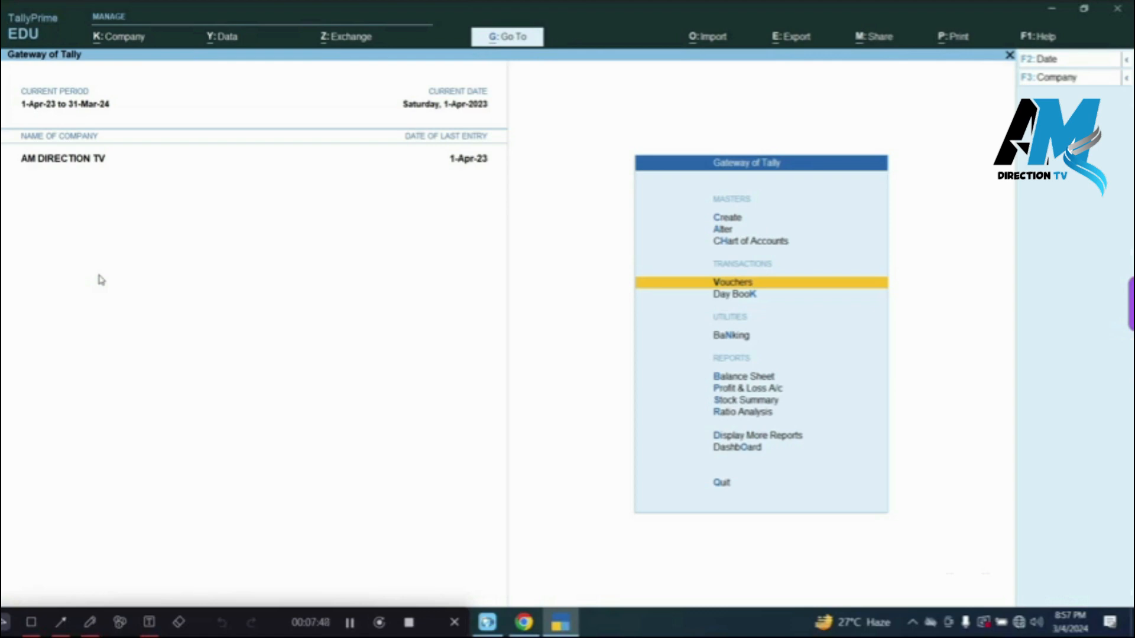
key(Down)
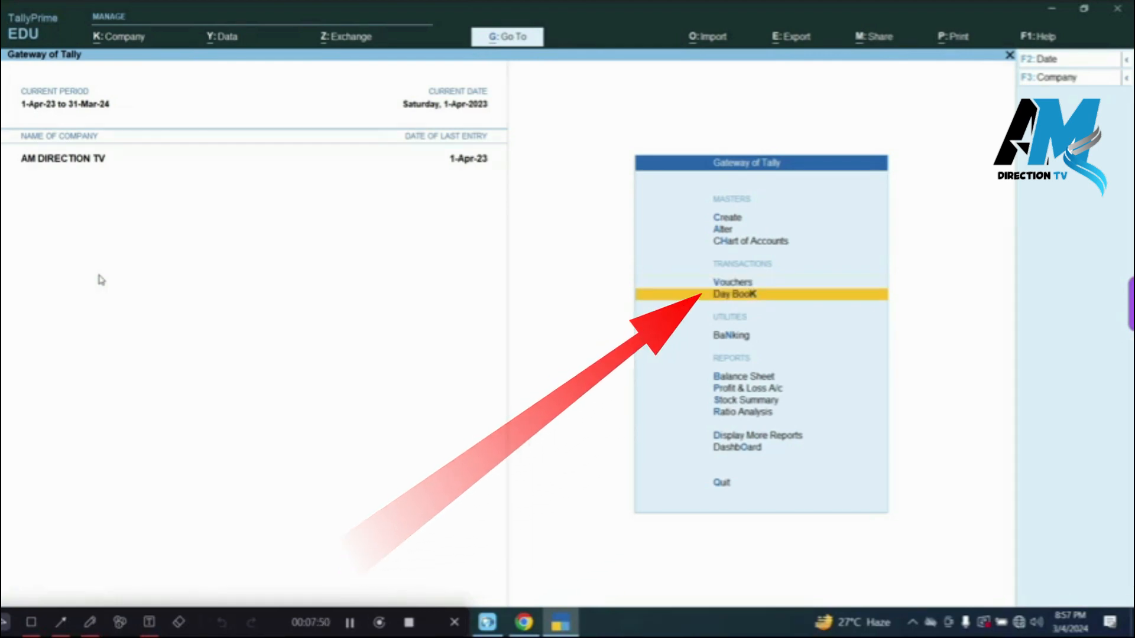
key(Return)
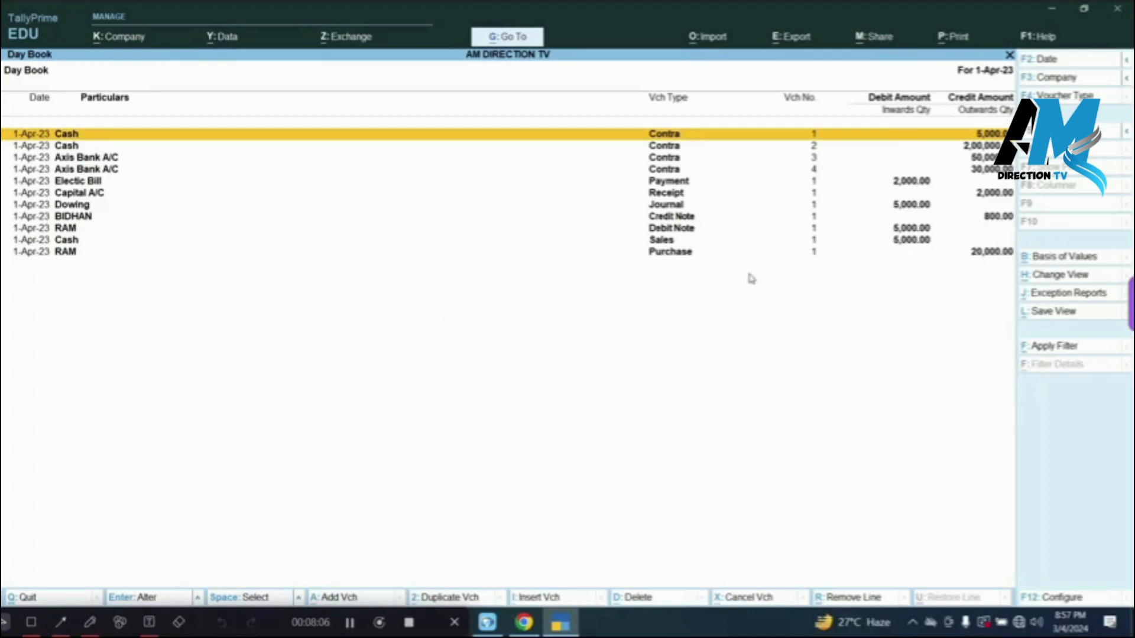
Step: Close the Day Book and open the bank reconciliation for Axis Bank A/C to examine its transactions
key(Escape)
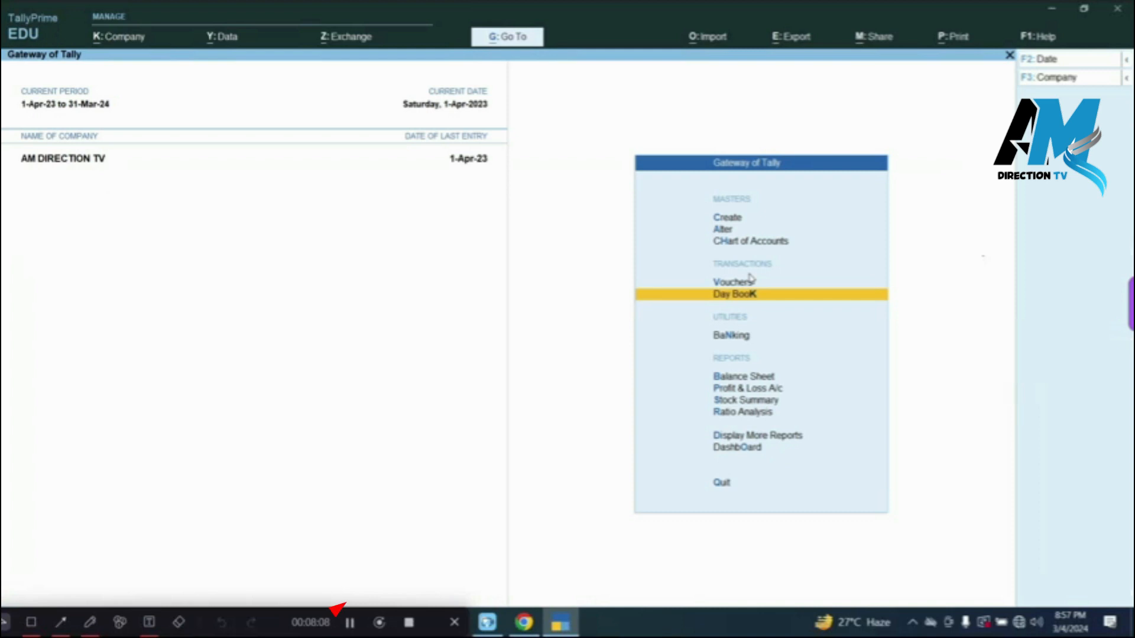
key(Down)
key(Return)
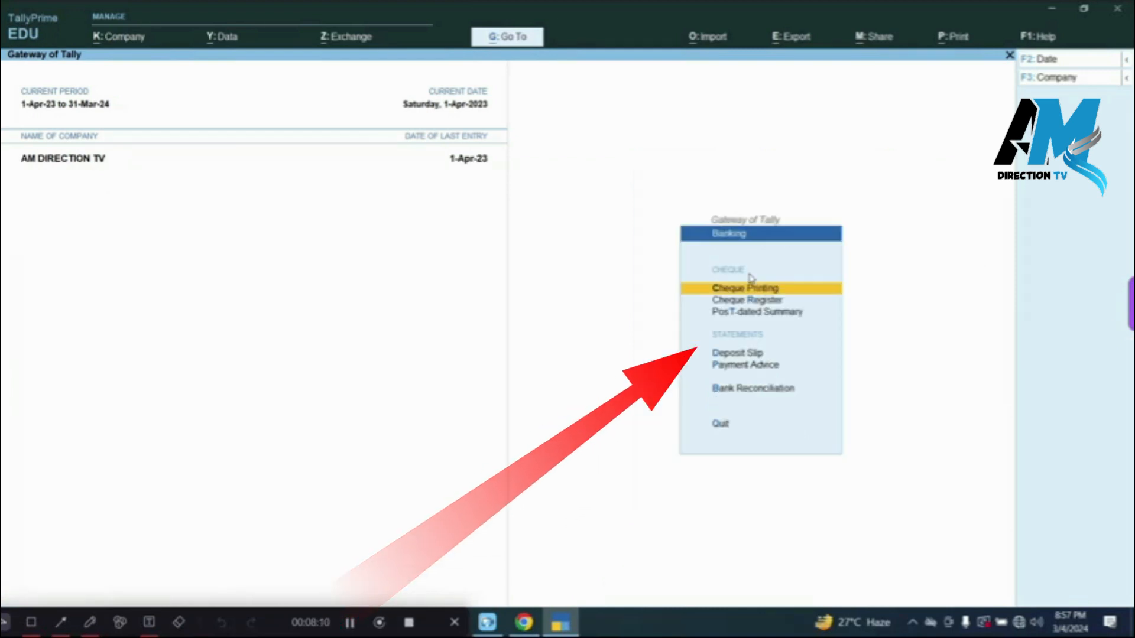
key(Down)
key(Down)
key(Down)
key(Down)
key(Down)
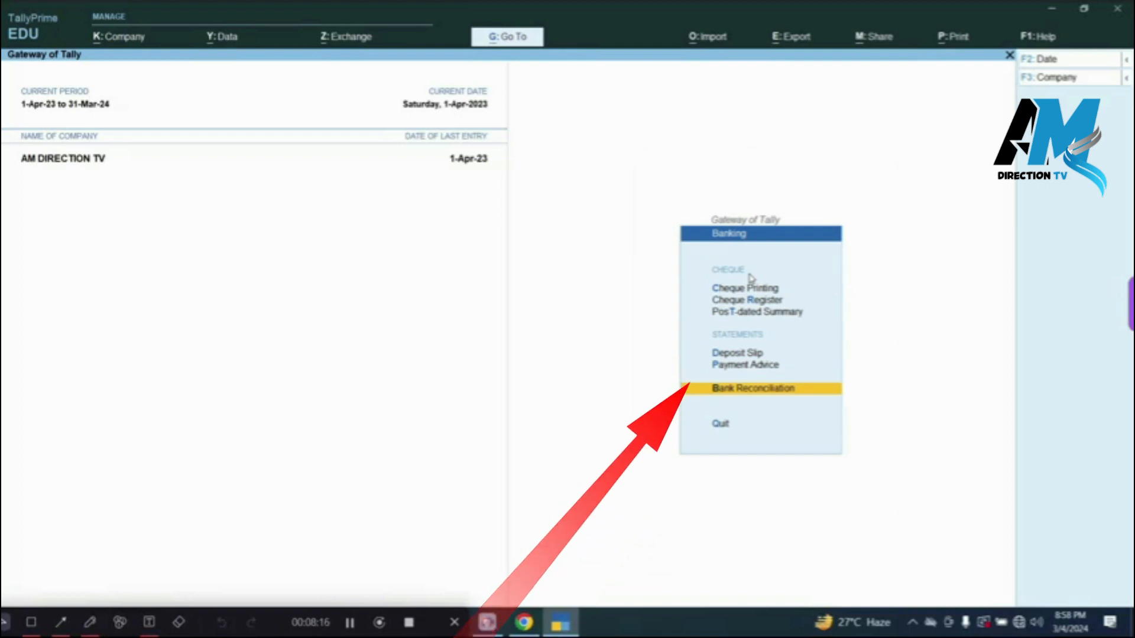
key(Return)
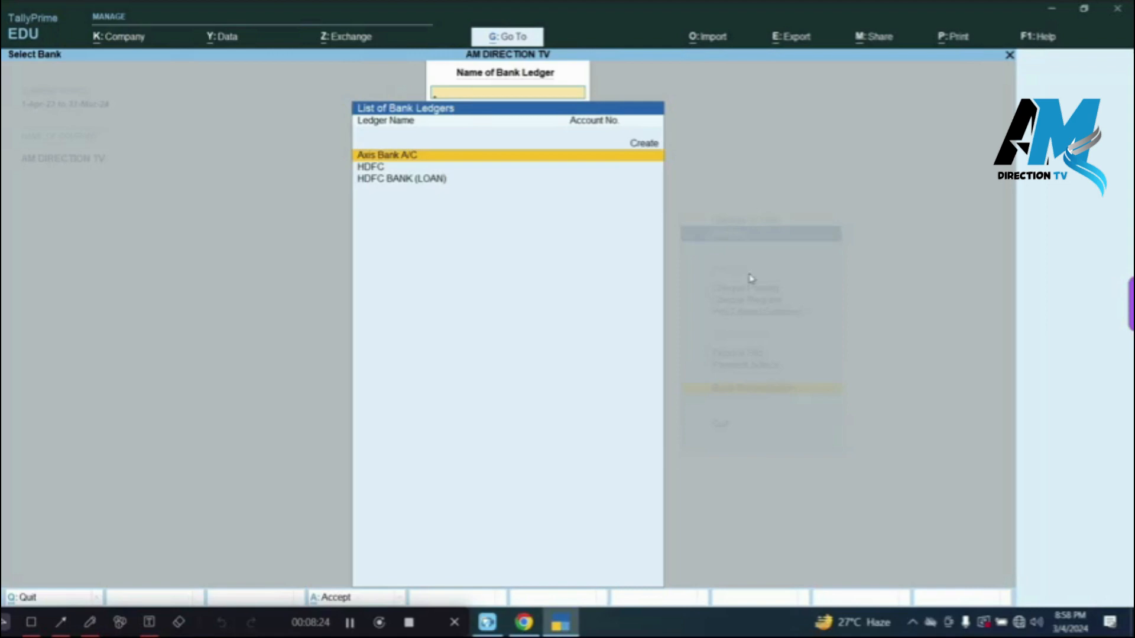
key(Return)
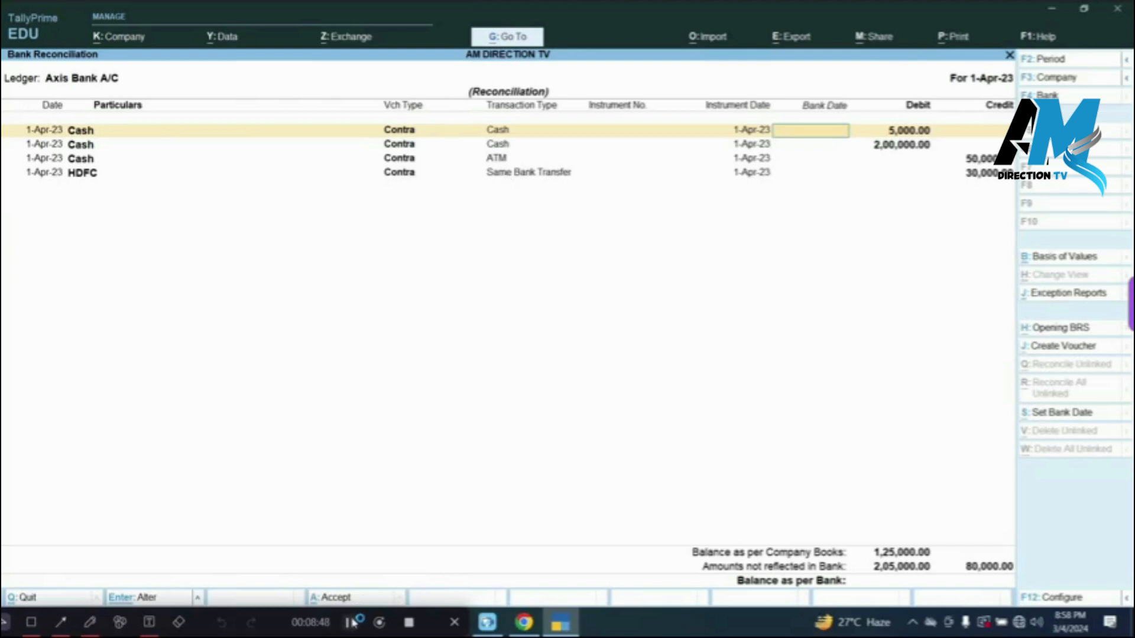
Step: Return to voucher entry and start a payment voucher with Axis Bank A/C as the account
key(alt+j)
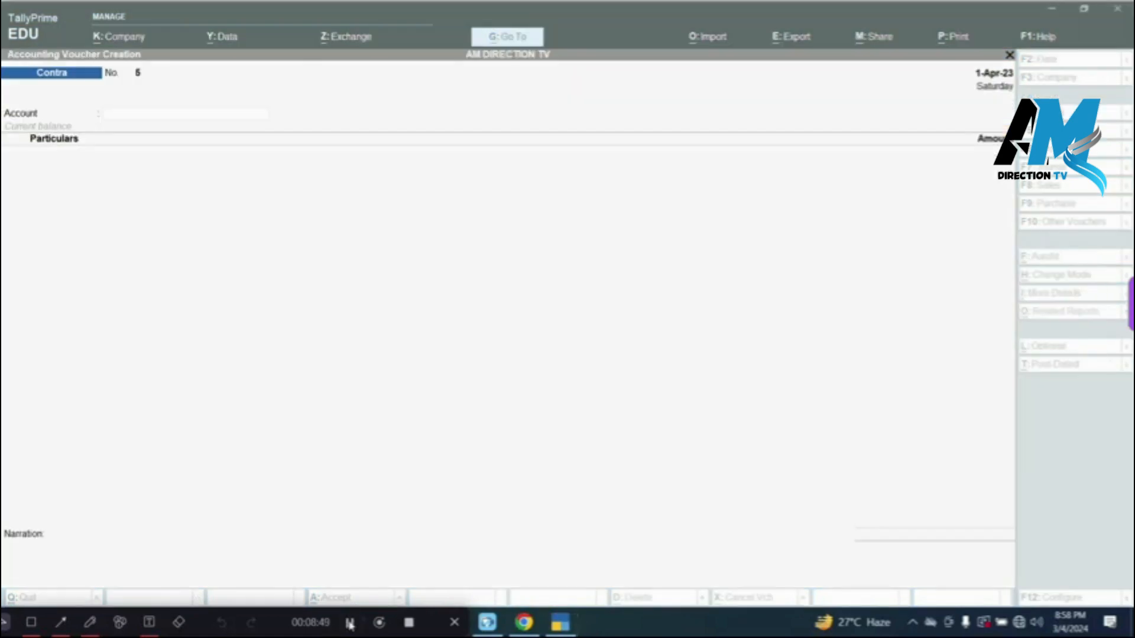
click(388, 473)
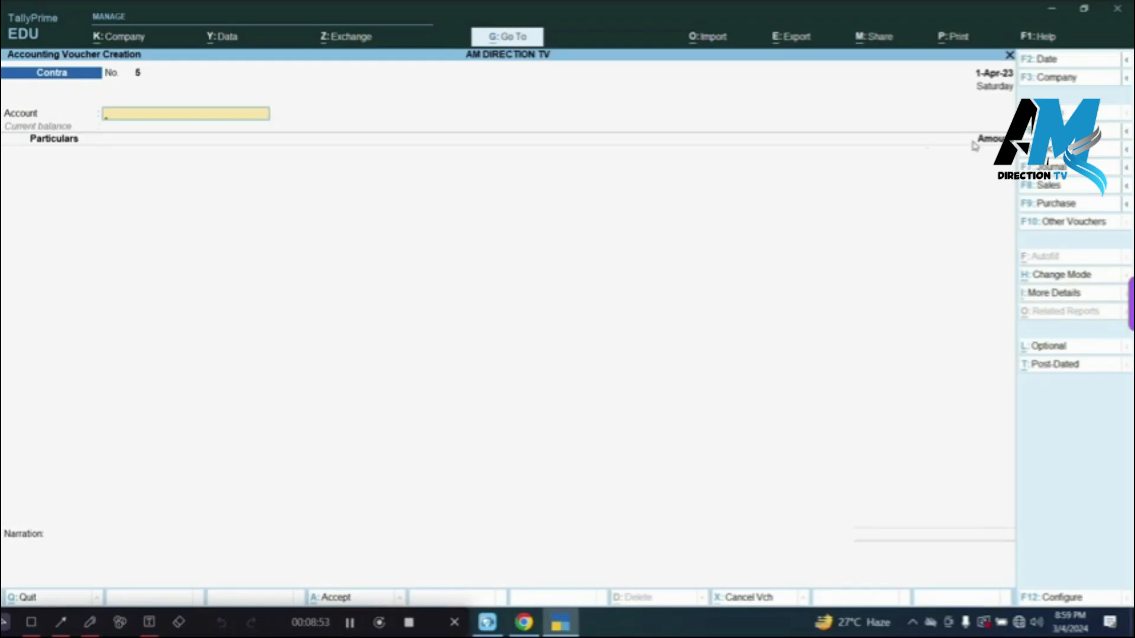
key(F5)
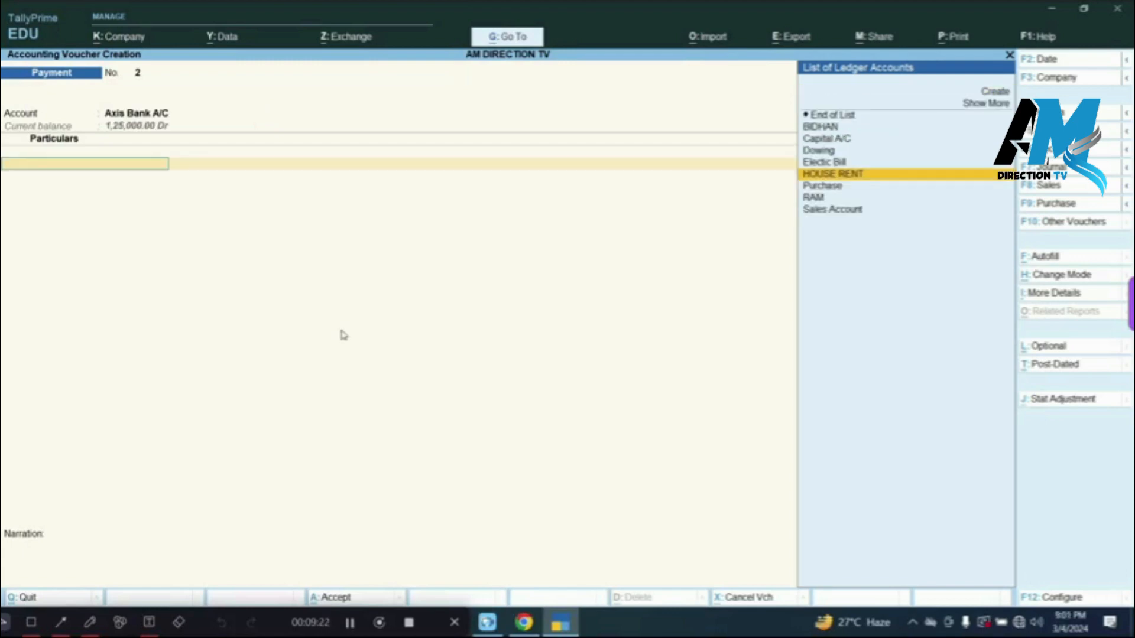
Step: Add HOUSE RENT under the payment particulars with an amount of 5,000
key(Return)
text(5000)
key(Return)
key(Return)
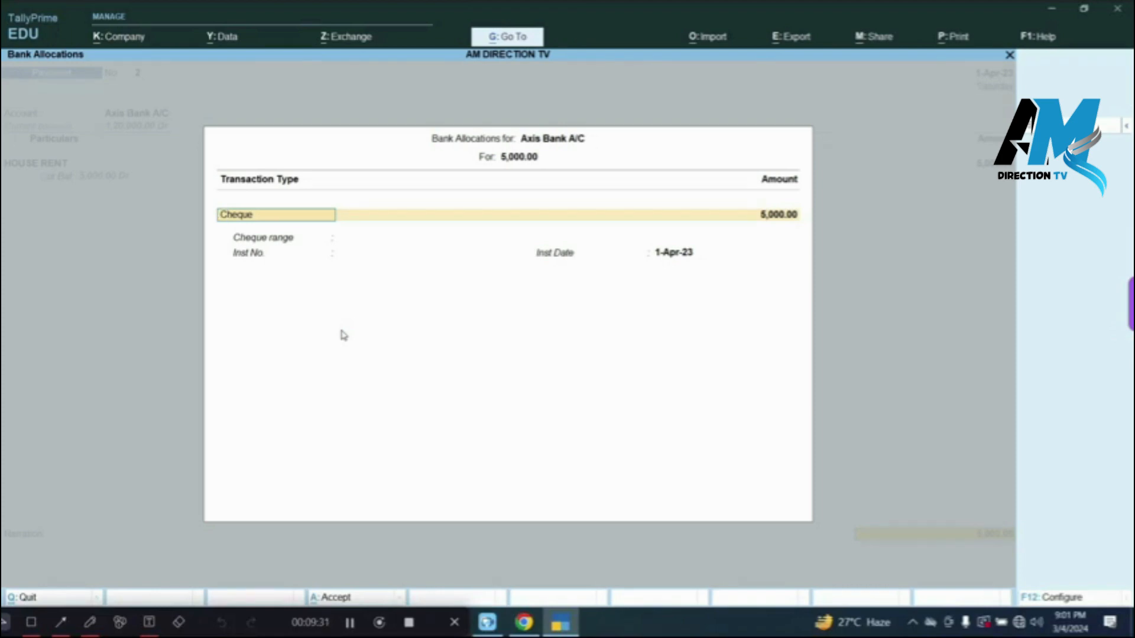
Step: Accept Cheque for the bank allocation with no applicable cheque range or instrument number, dated 1-Apr-23, and save the payment voucher
key(Return)
key(Return)
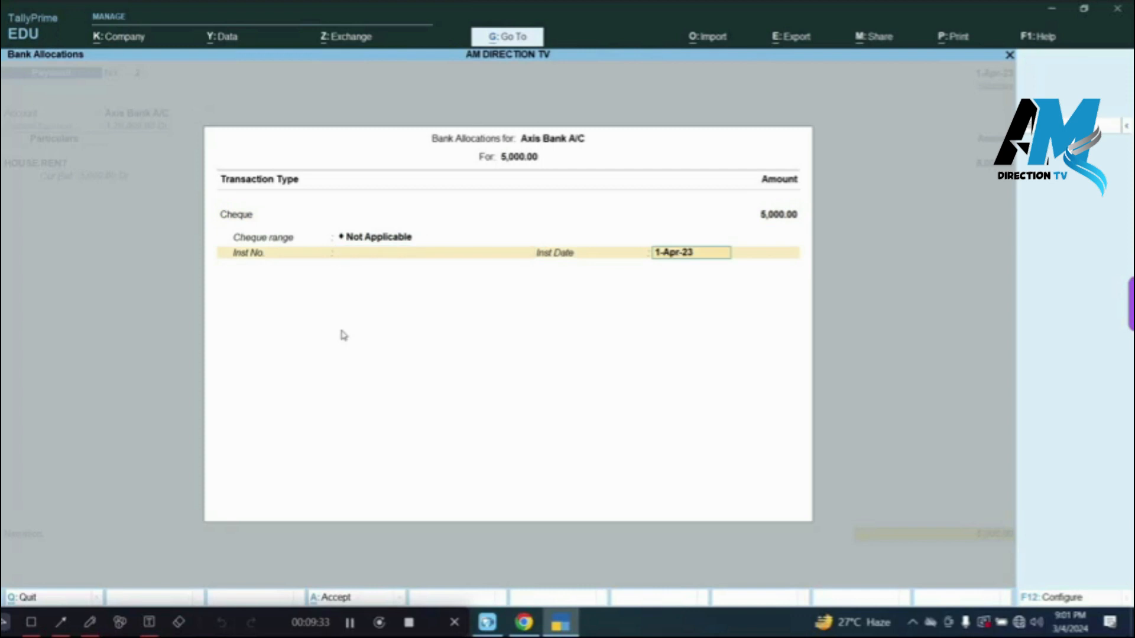
key(Return)
key(Return)
key(Return)
key(Return)
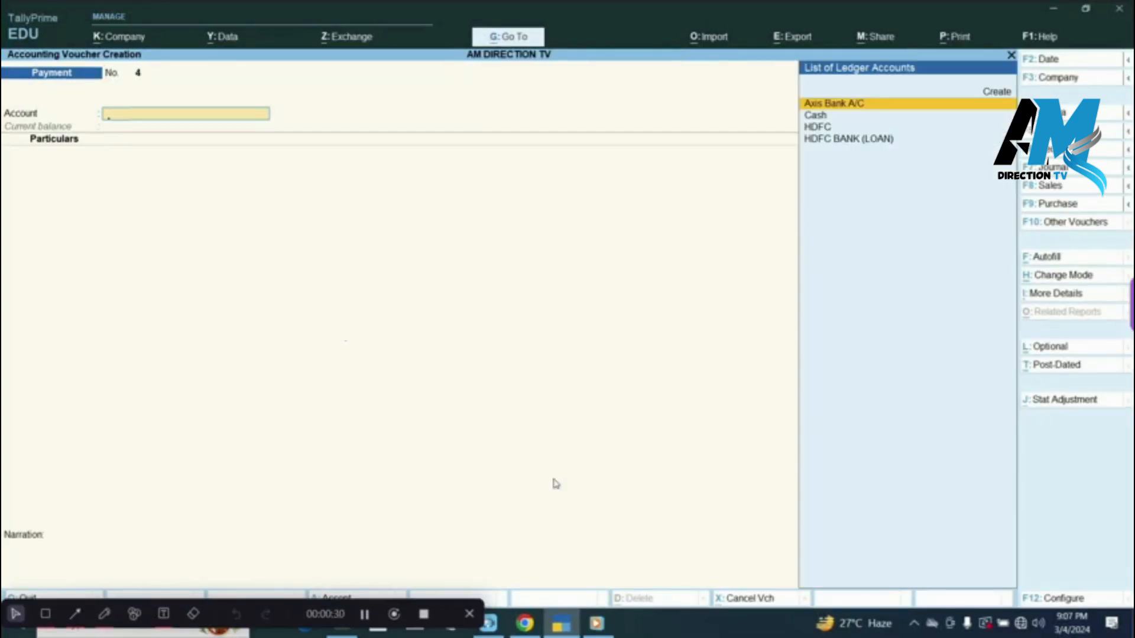
Step: Enter a payment voucher from Axis Bank A/C for Electic Bill with an amount of 1,000
key(Return)
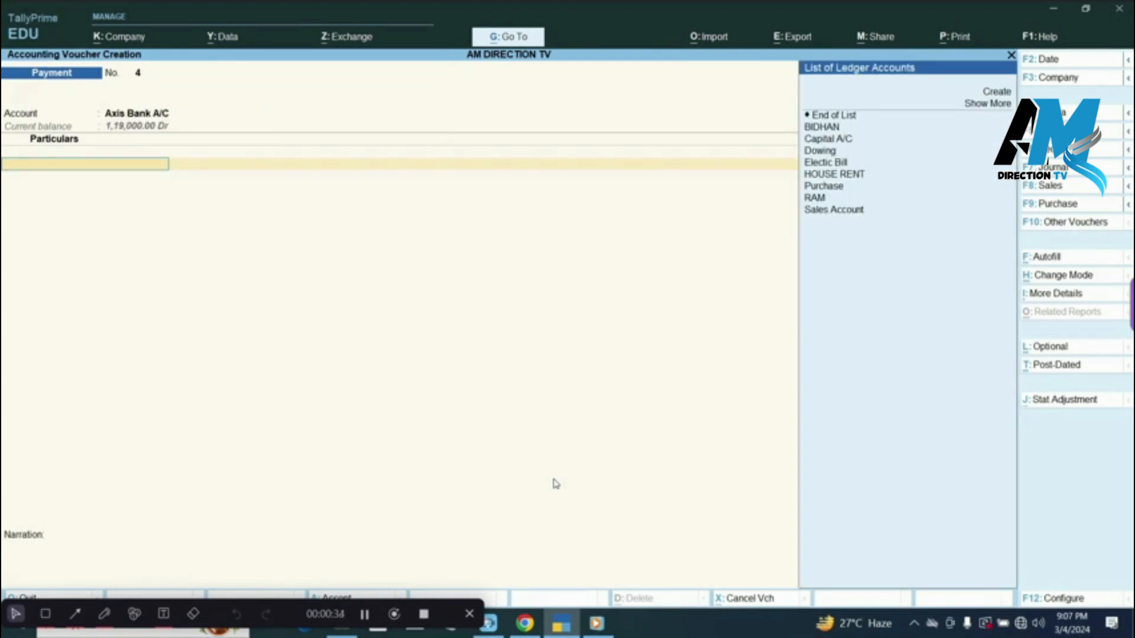
key(Down)
key(Down)
key(Down)
key(Down)
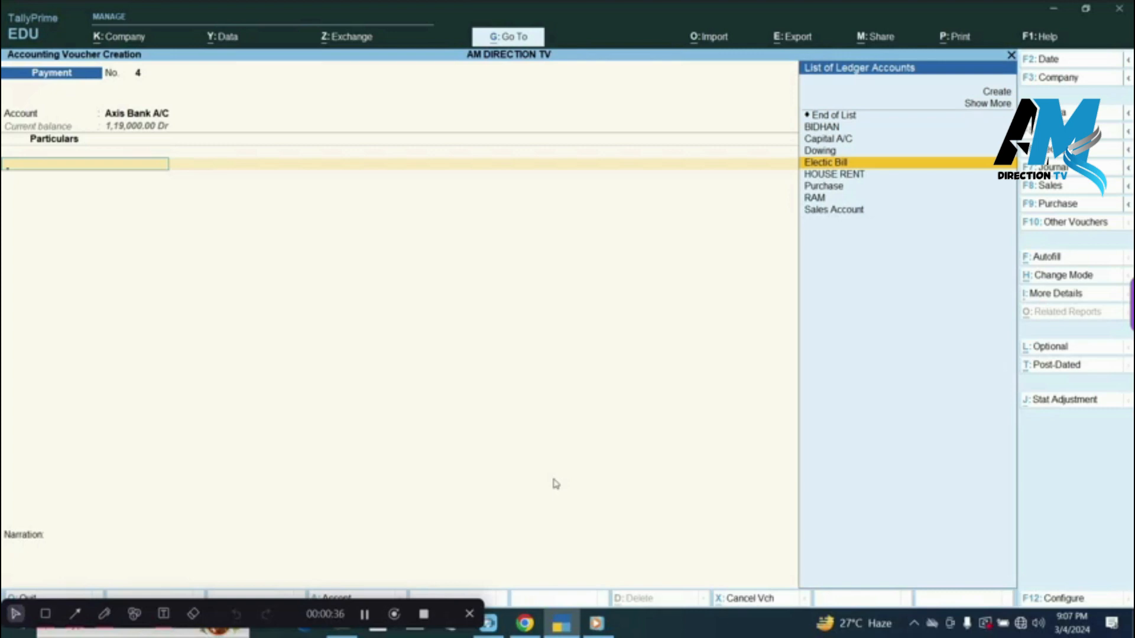
key(Return)
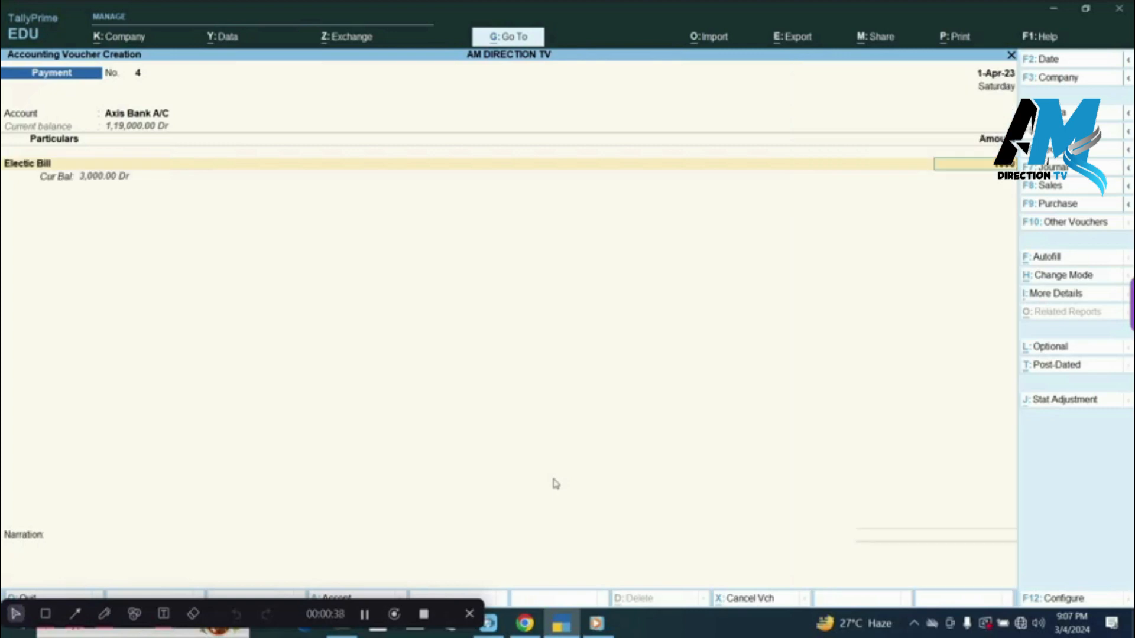
text(1000)
key(Return)
key(Return)
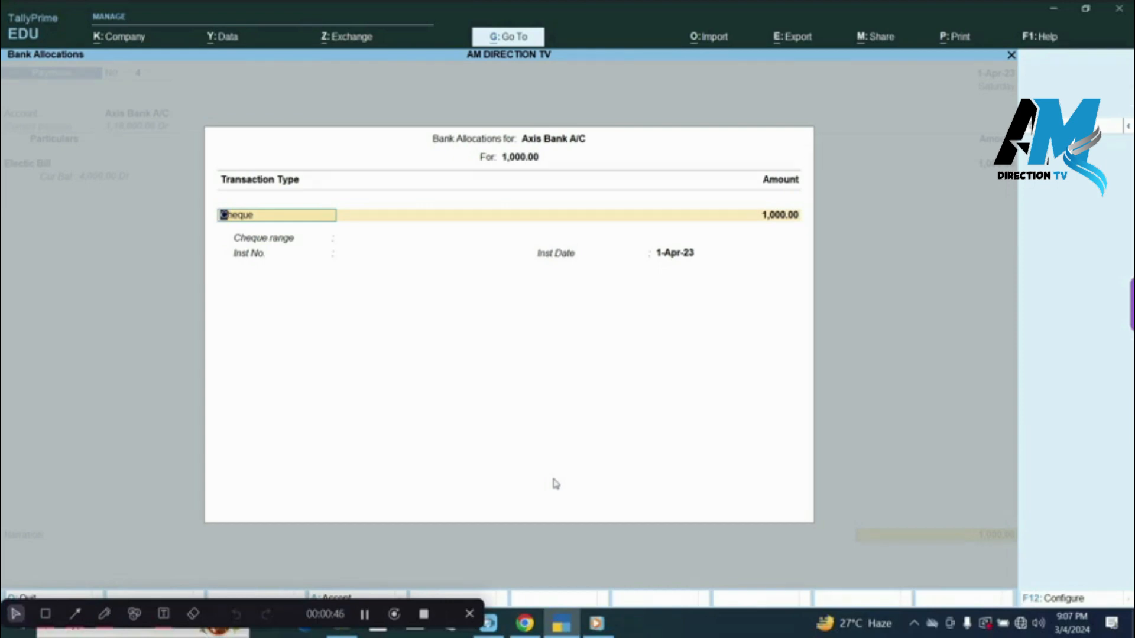
Step: Allocate the 1,000 as Cheque with range Not Applicable, instrument number 55554 and date 1-Apr-23, and save the payment voucher
key(Return)
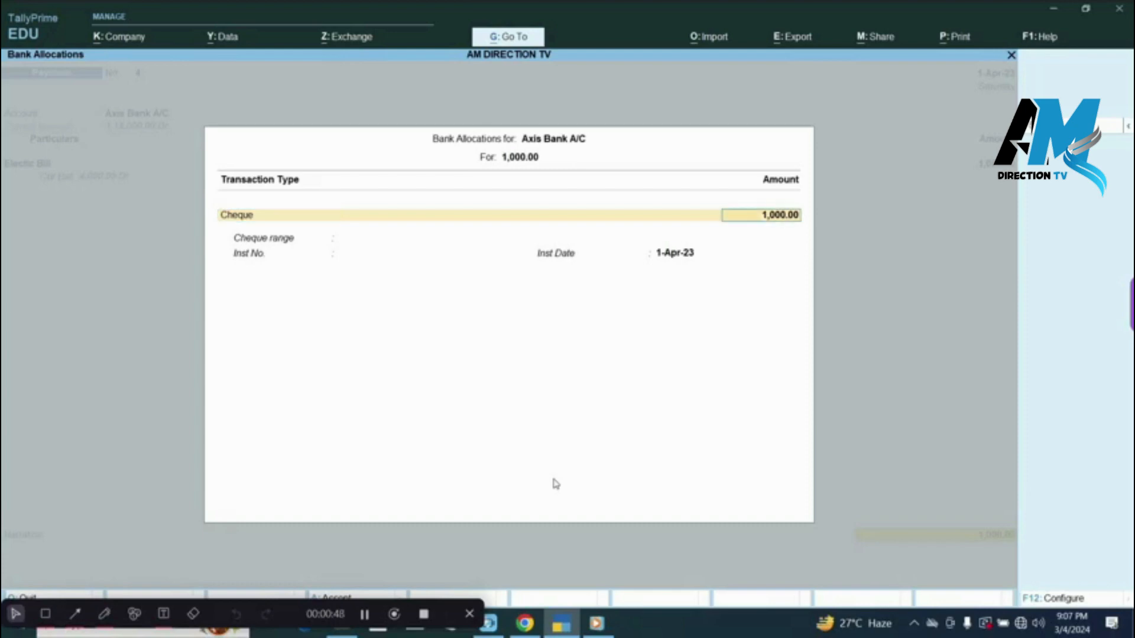
key(Return)
drag(112, 552, 324, 260)
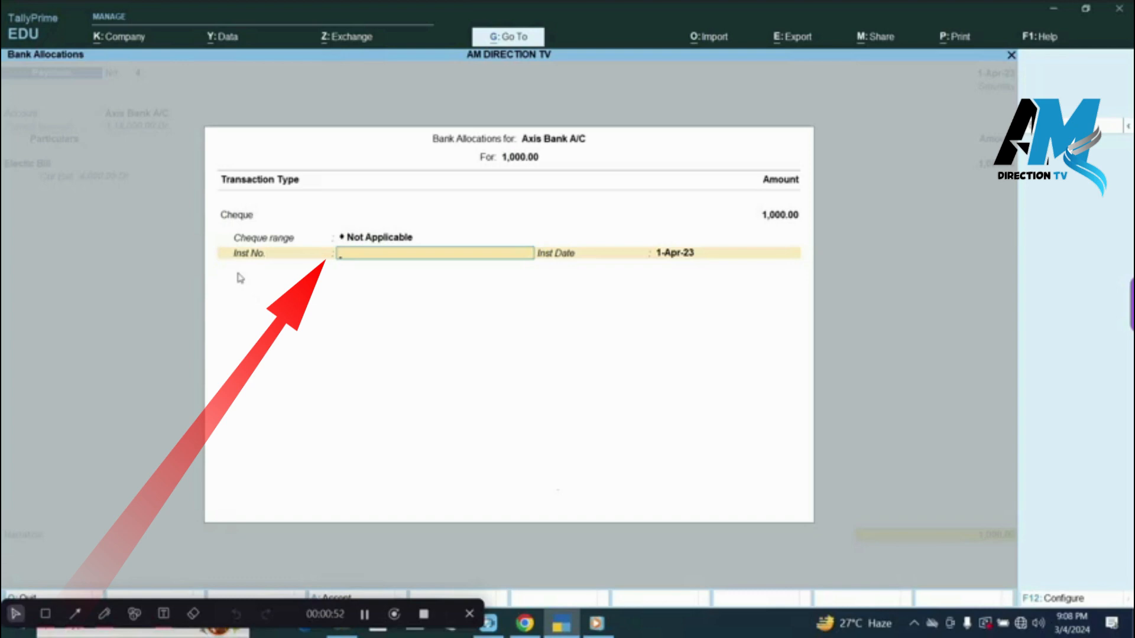
text(55554)
key(Return)
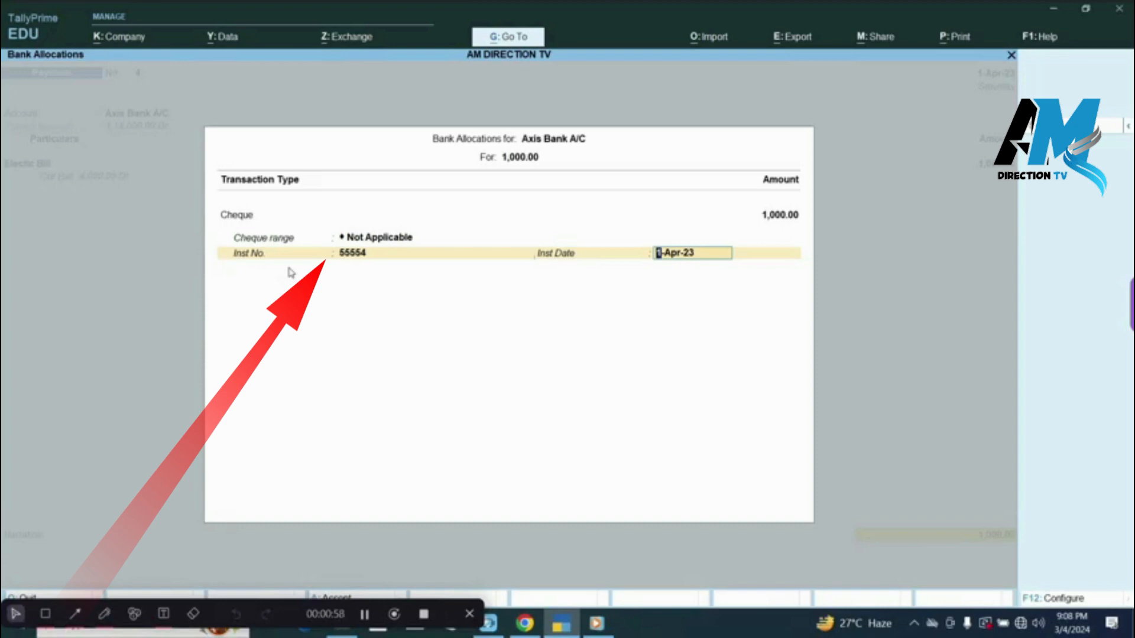
key(Return)
key(Return)
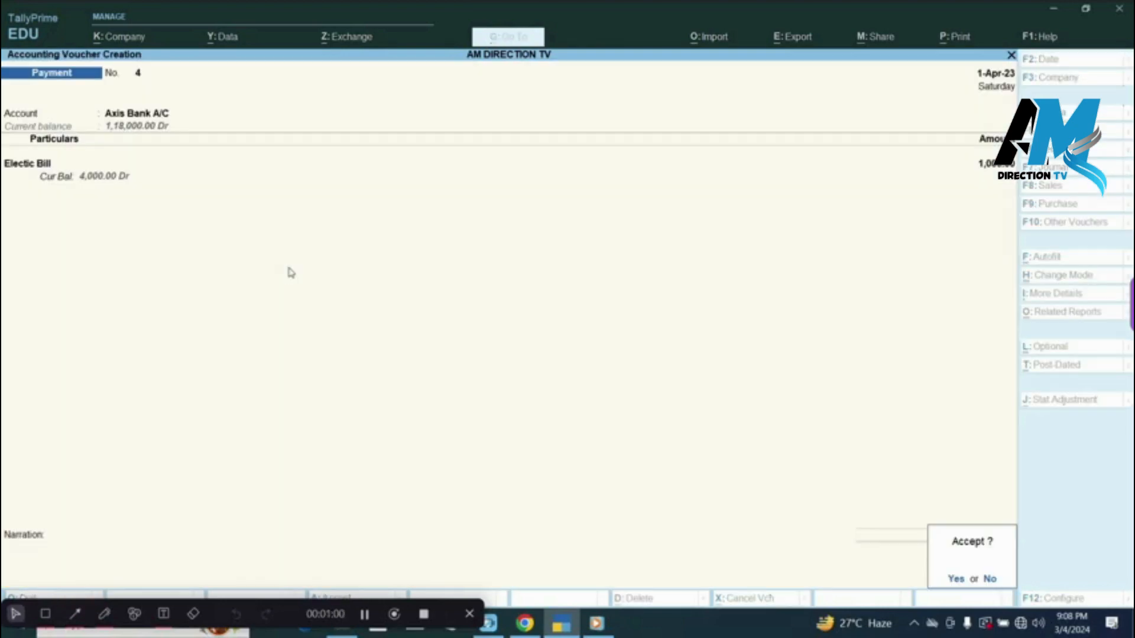
key(Return)
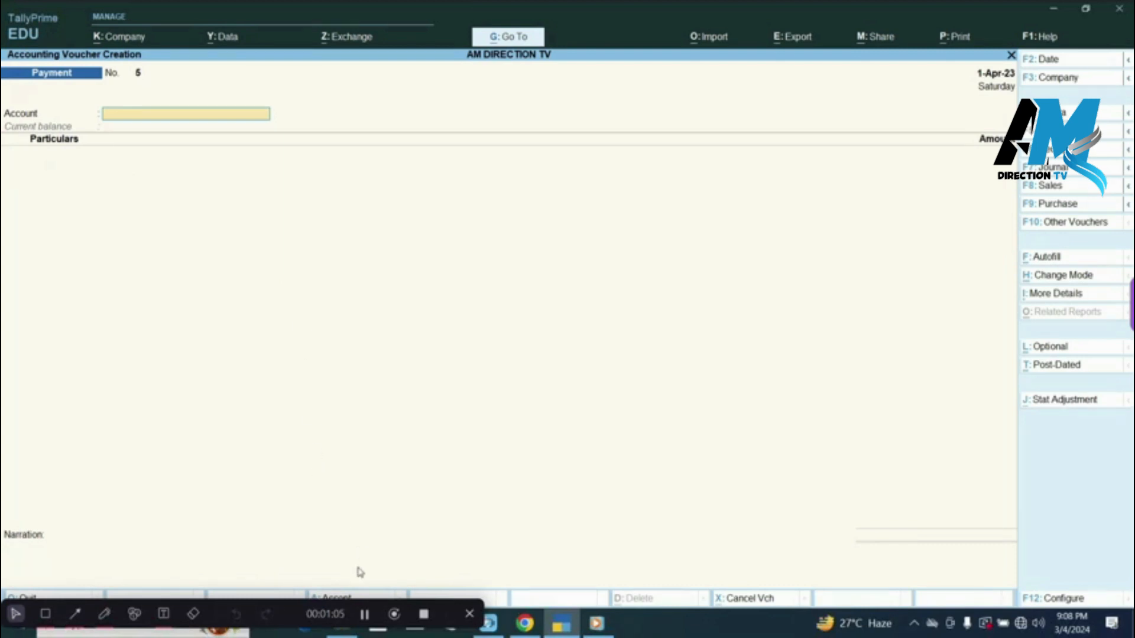
click(365, 614)
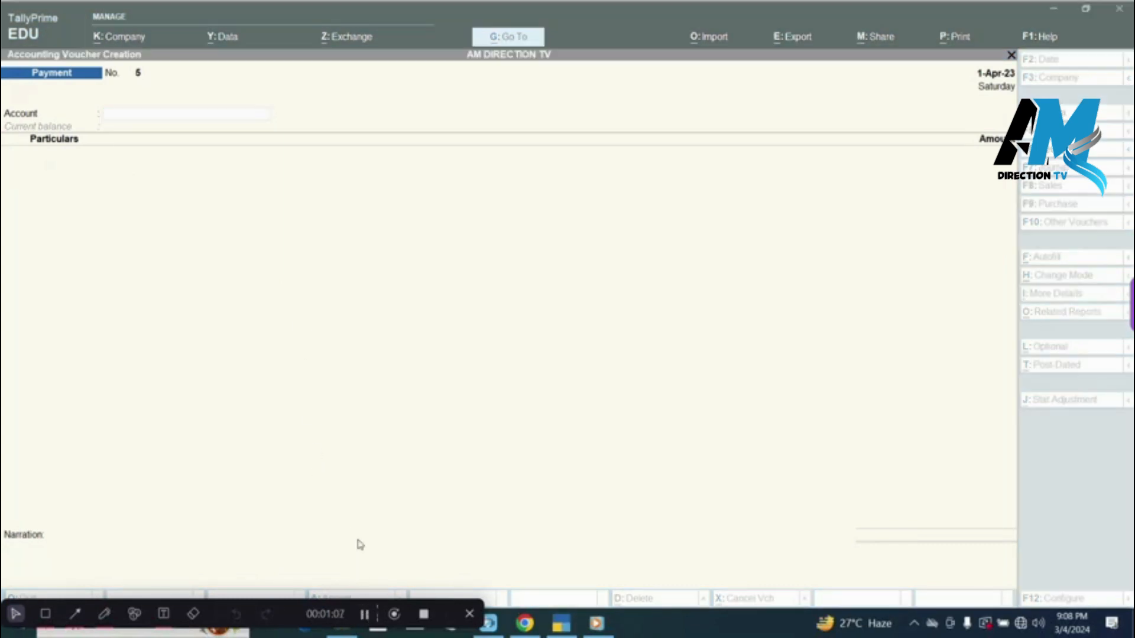
click(382, 471)
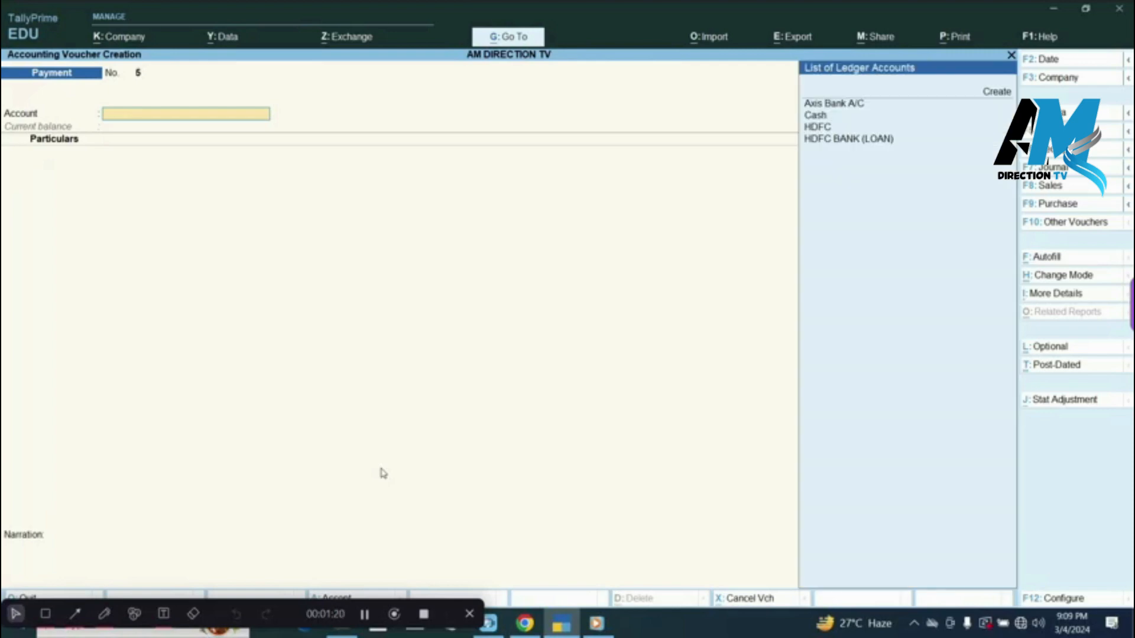
Step: Enter the next payment voucher from Axis Bank A/C for RD ACCOUNT with an amount of 5,000
key(Down)
key(Down)
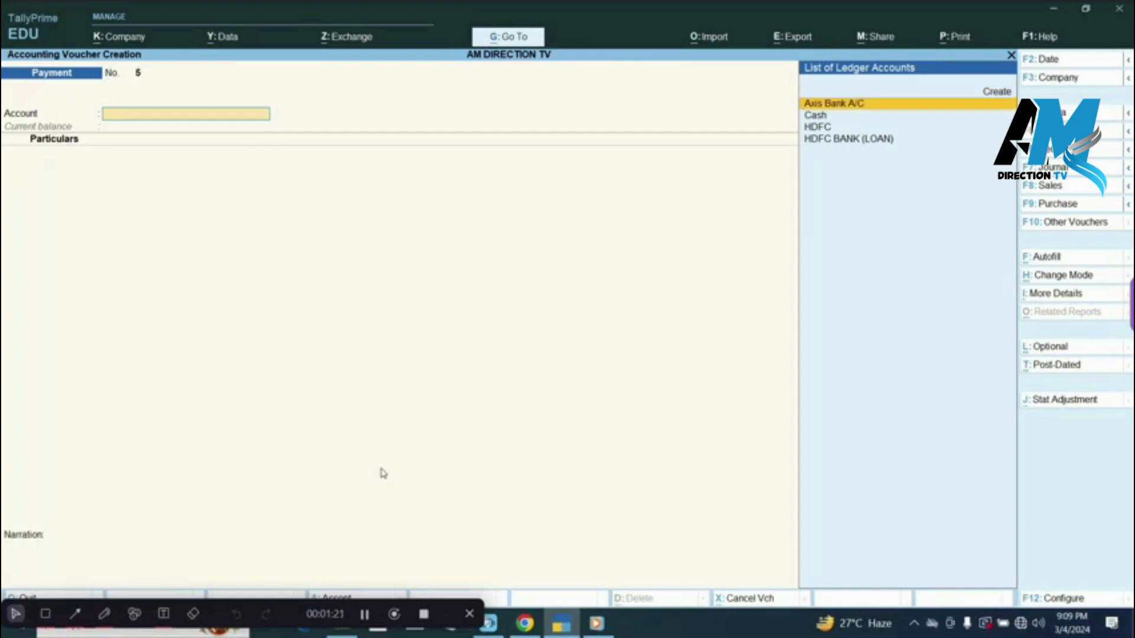
key(Return)
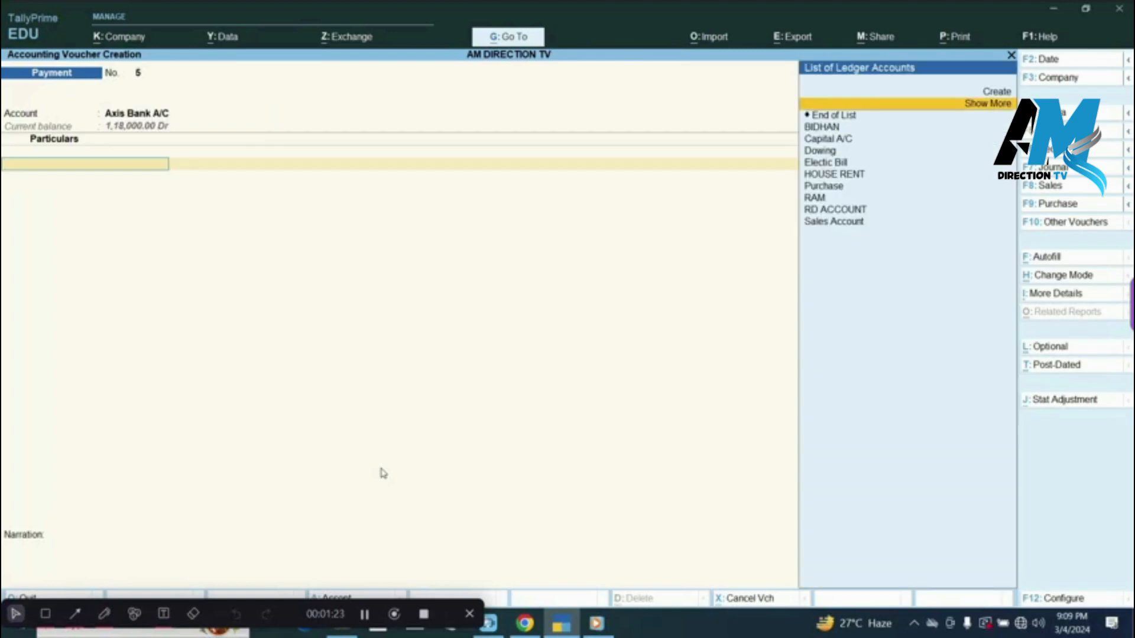
key(Down)
key(Down)
key(Down)
key(Down)
key(Down)
key(Down)
key(Down)
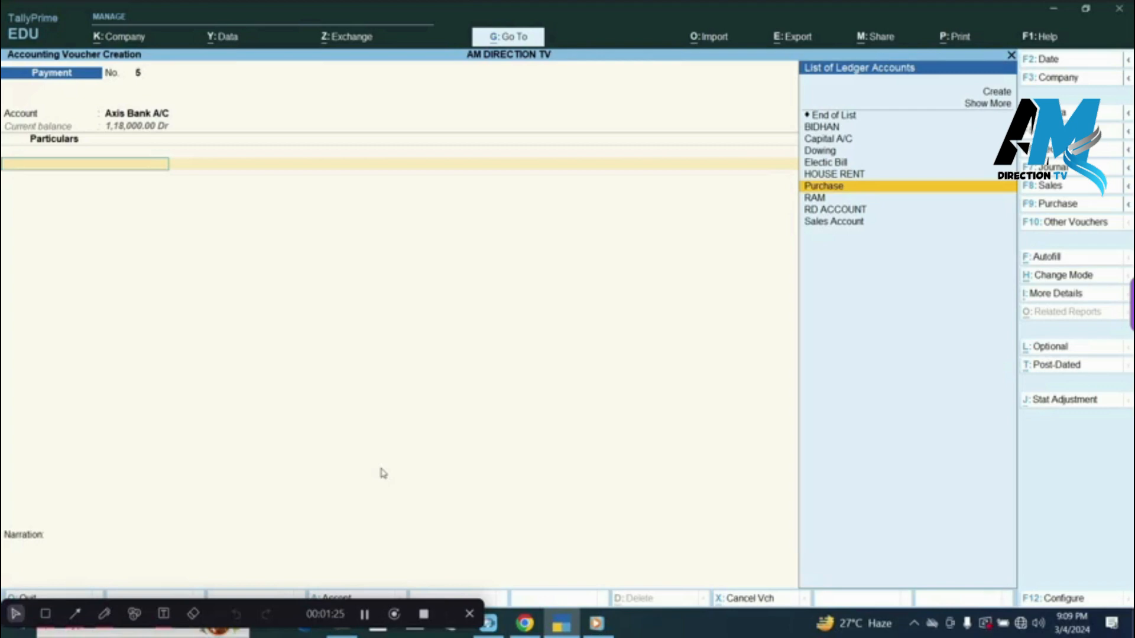
key(Down)
key(Return)
text(5000)
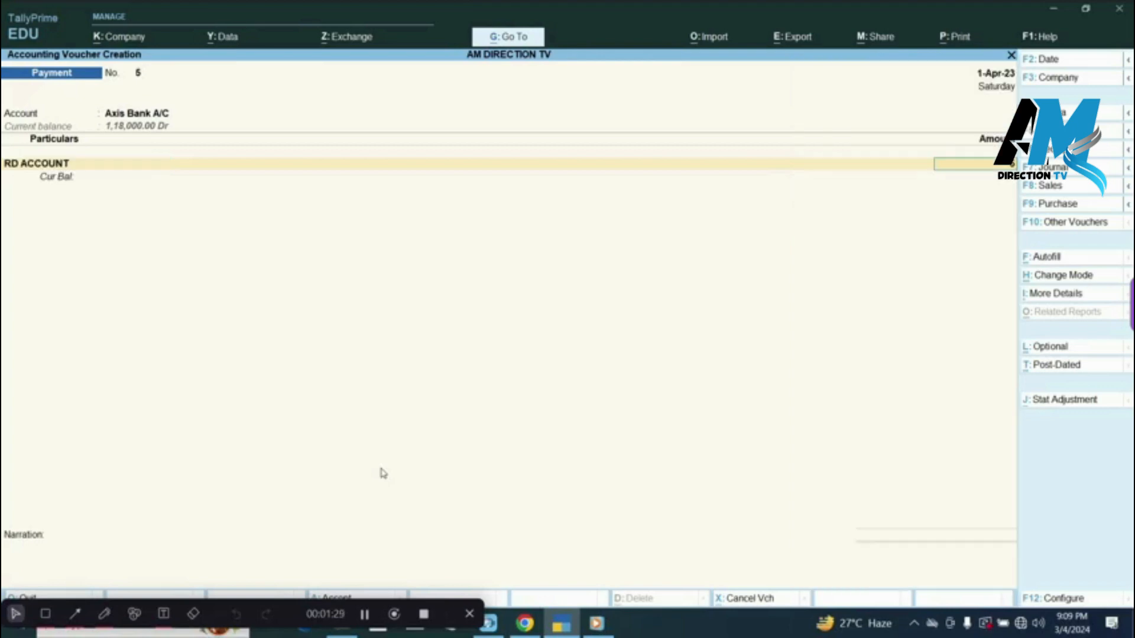
key(Return)
key(Return)
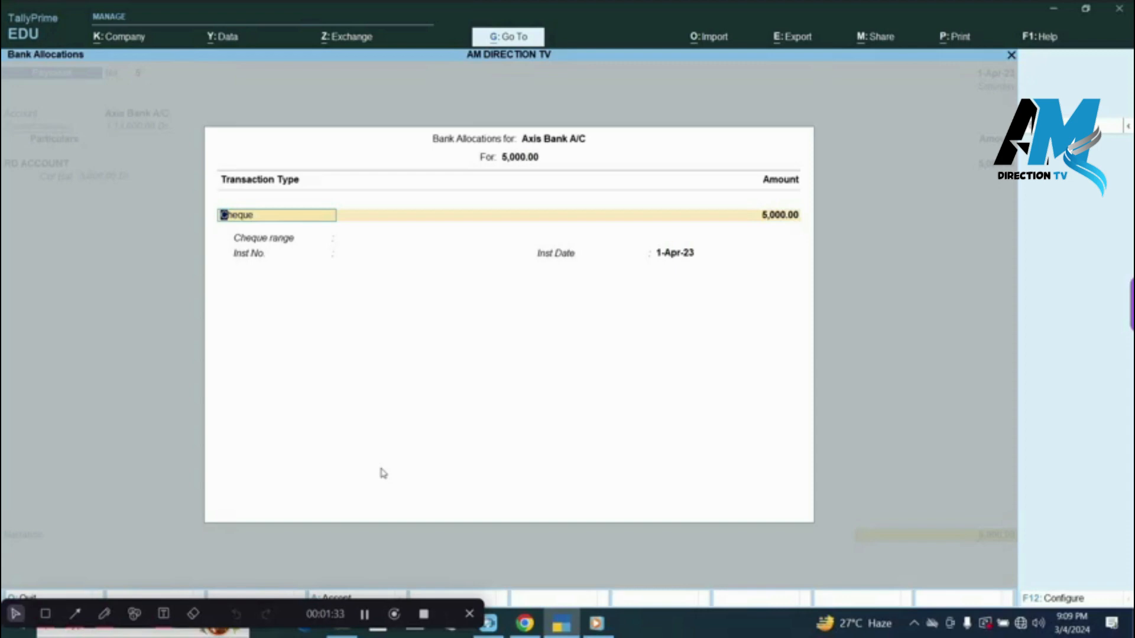
Step: Change the bank allocation's transaction type to ECS, leave the instrument number blank, keep date 1-Apr-23, and save the payment voucher
key(BackSpace)
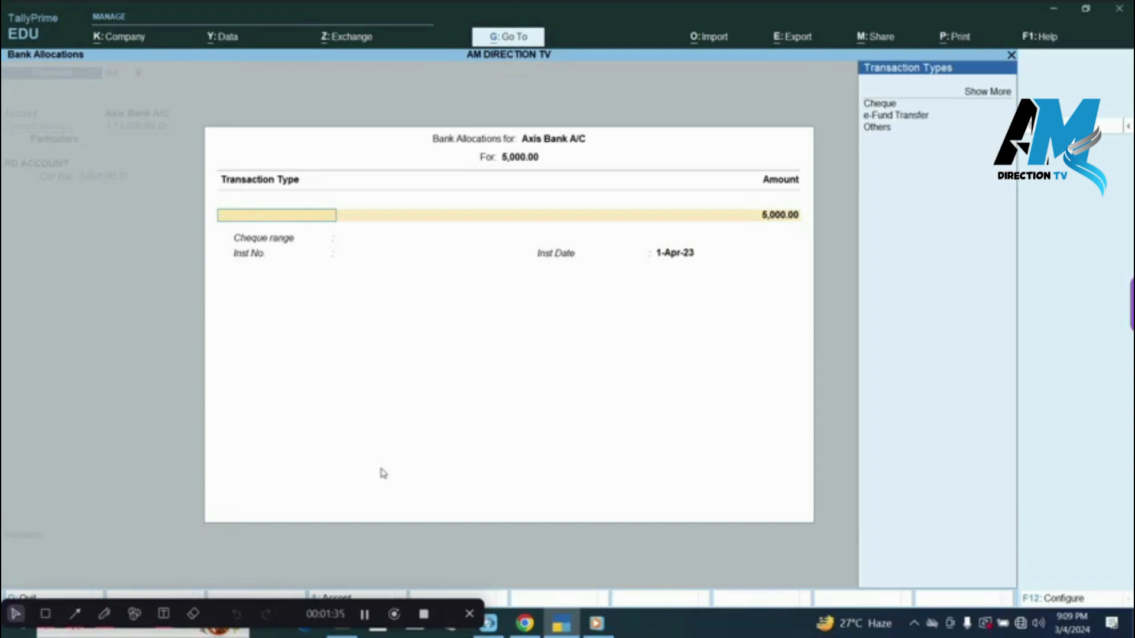
click(968, 104)
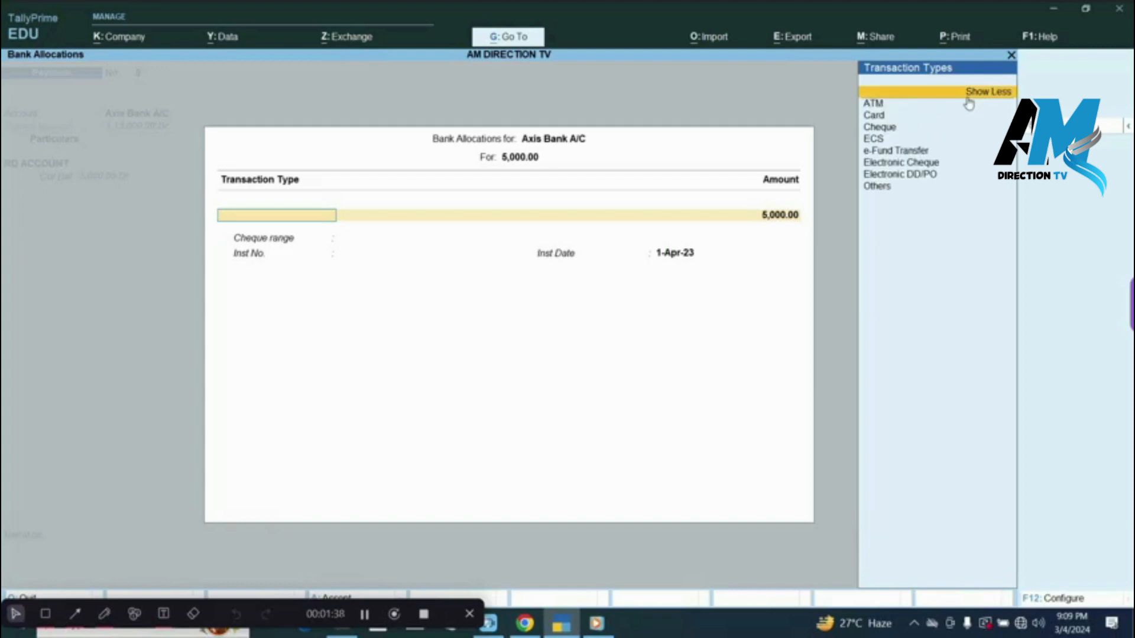
key(Down)
key(Down)
key(Down)
key(Down)
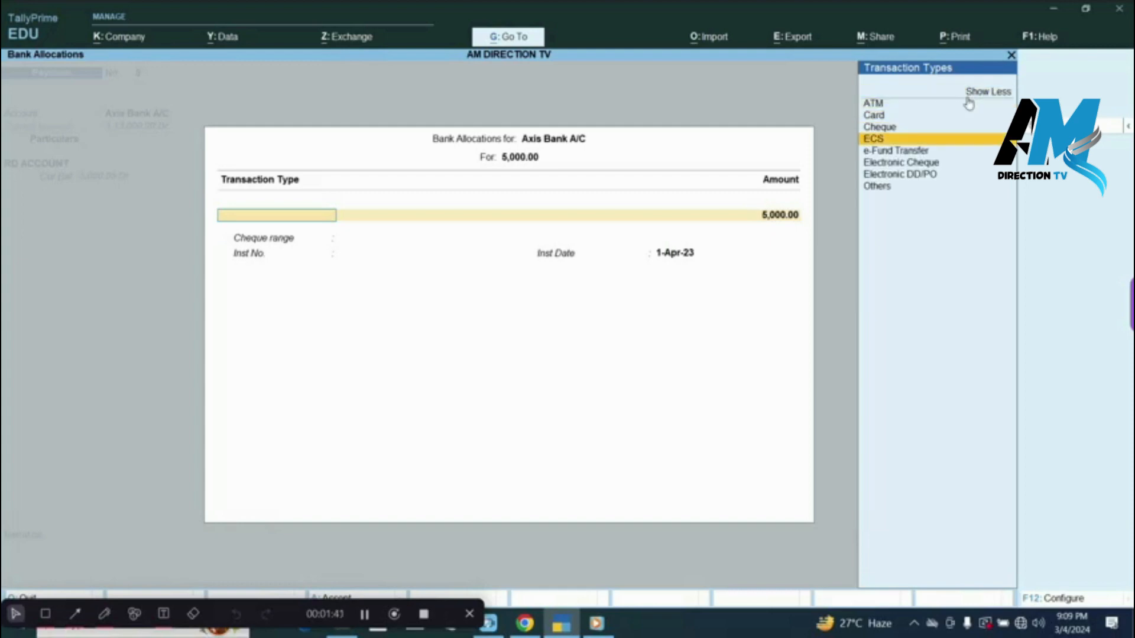
key(Return)
key(Return)
key(Return)
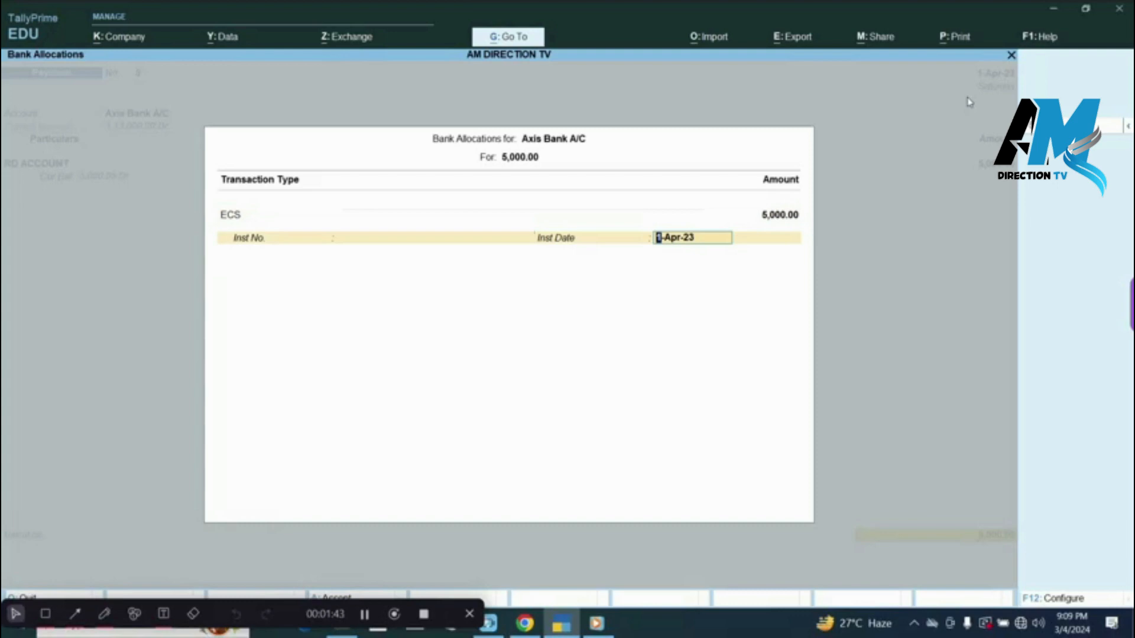
key(Return)
key(Return)
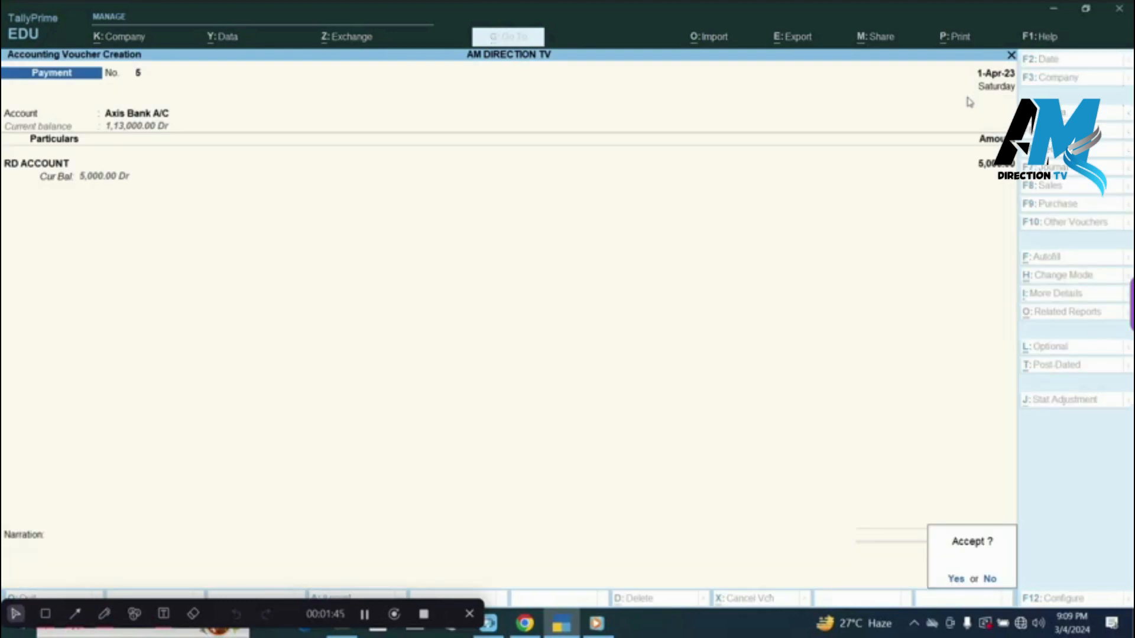
key(Return)
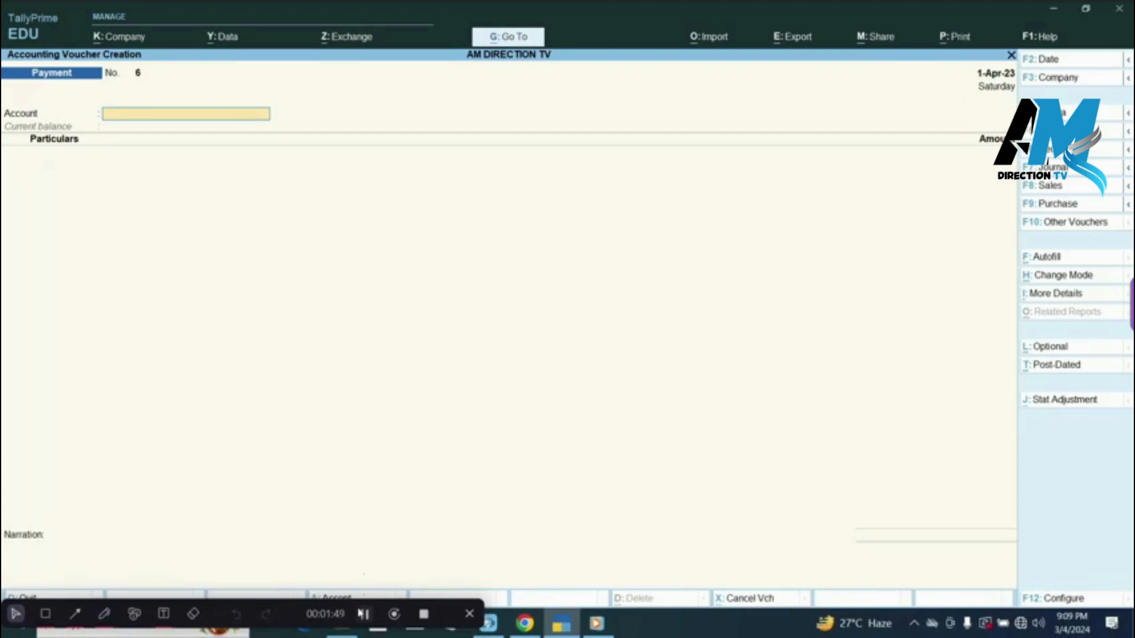
click(362, 615)
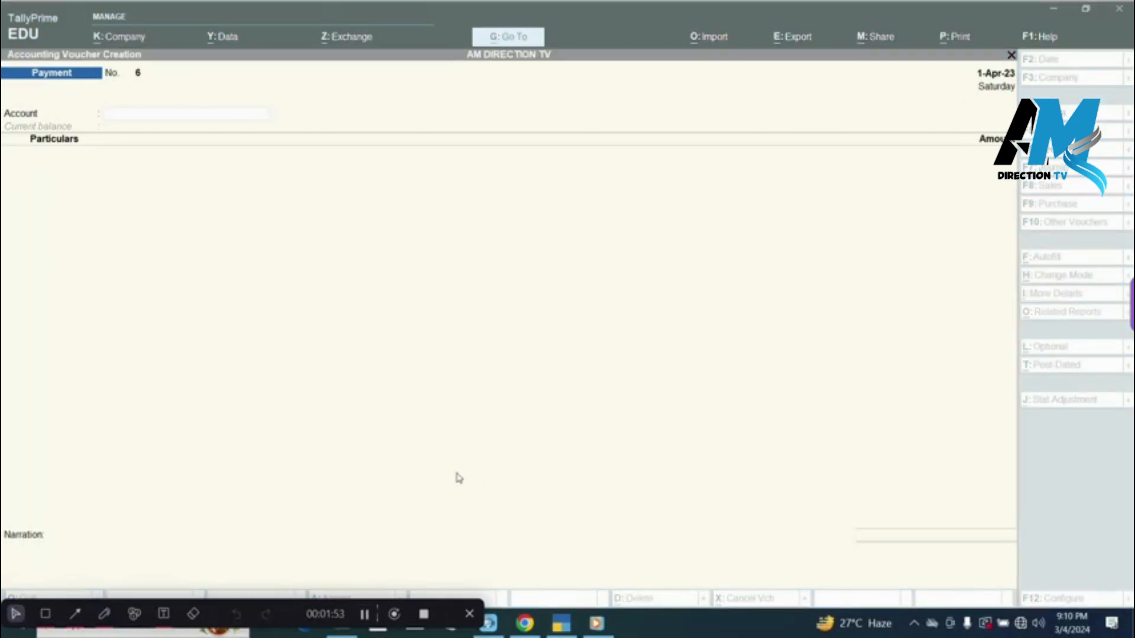
click(459, 477)
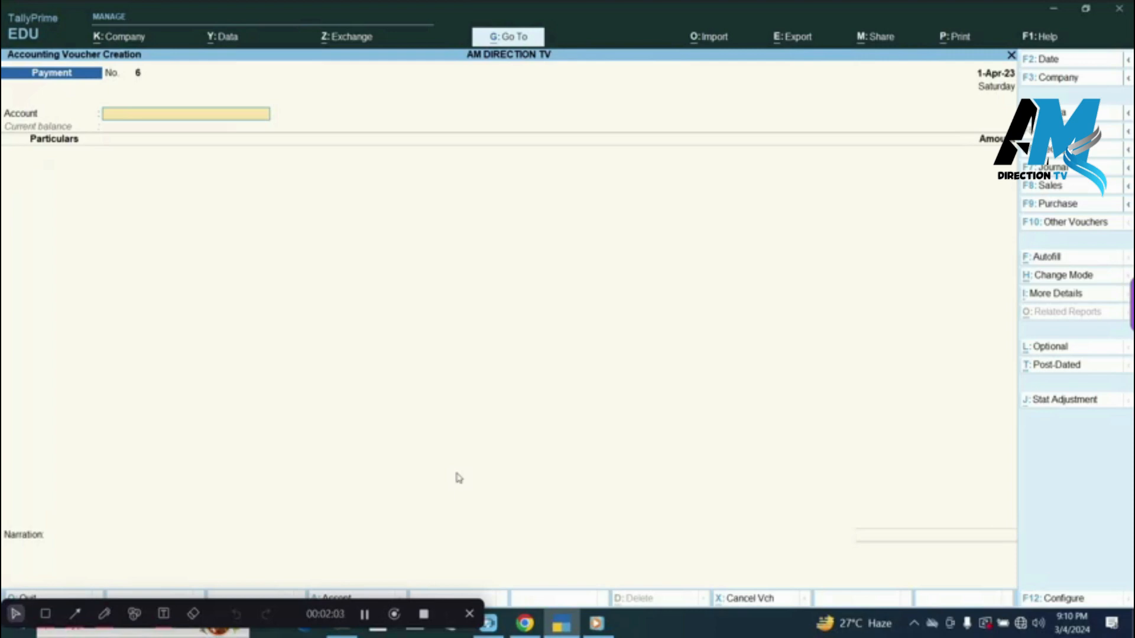
Step: Enter a payment of 5,00,000 from Axis Bank A/C to the party ledger listed just above Capital A/C, adjusted On Account
key(Down)
key(Down)
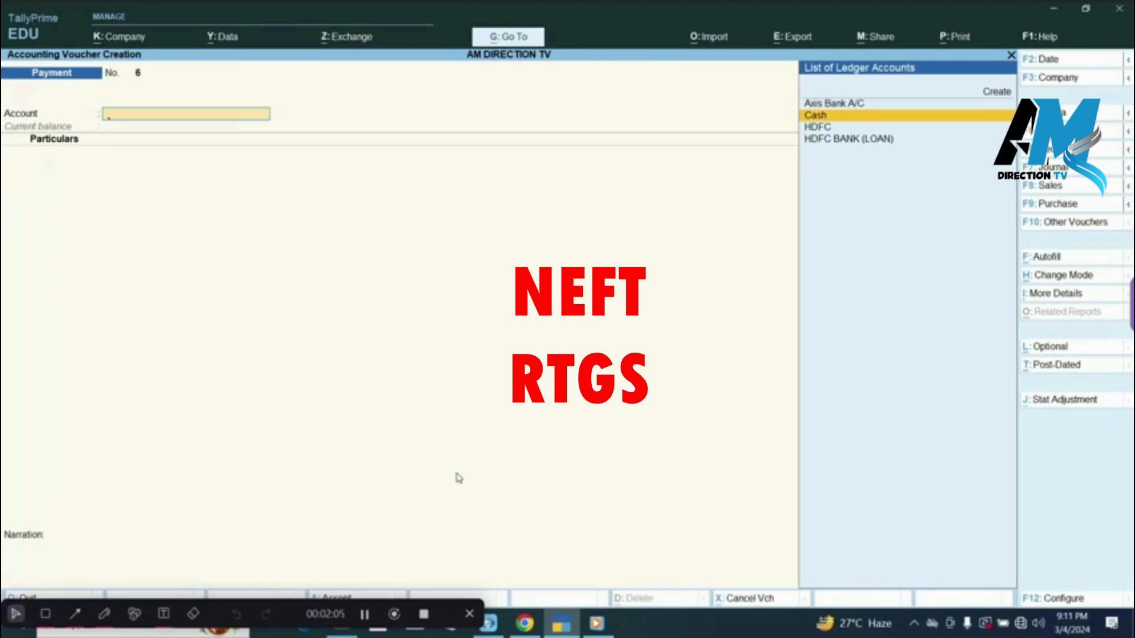
key(Up)
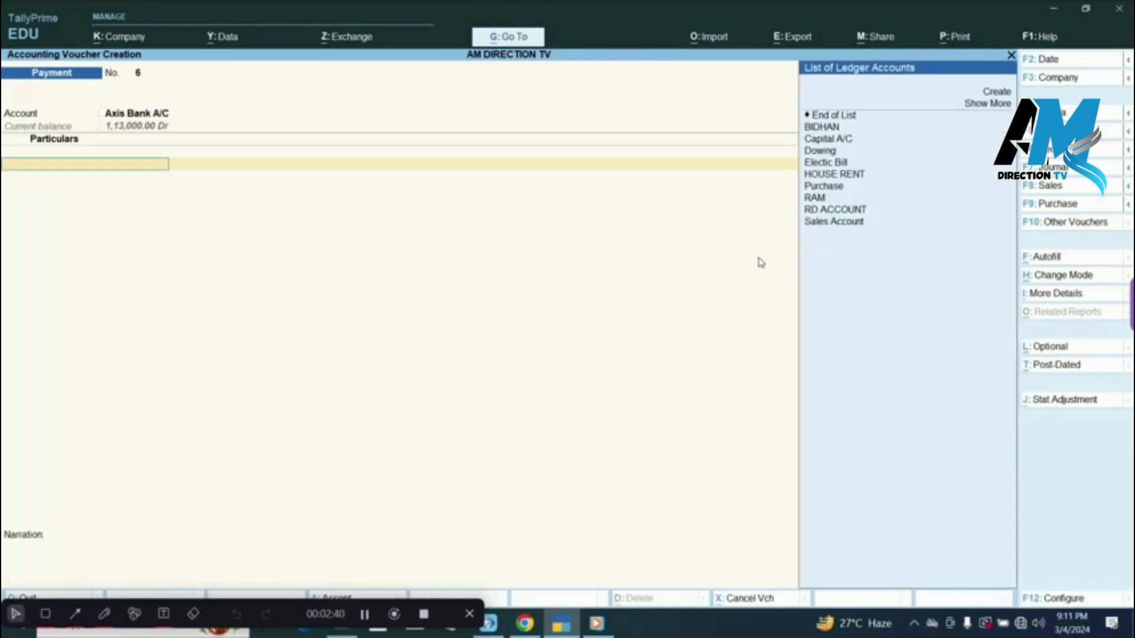
key(Down)
key(Return)
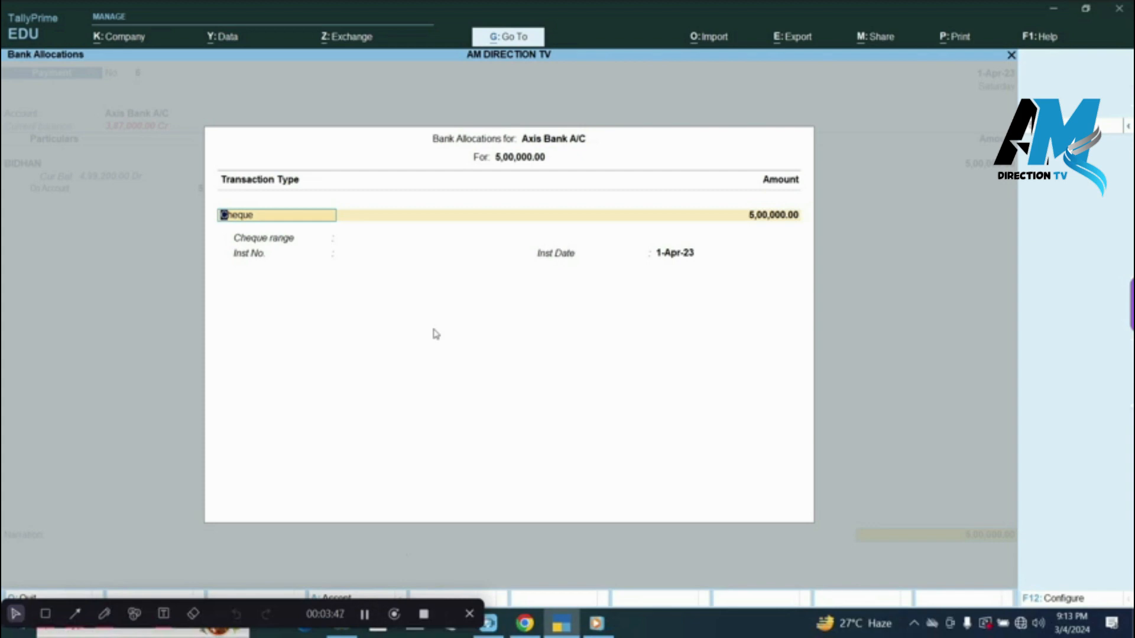
Step: Change the transaction type of the 5,00,000 bank allocation to e-Fund Transfer, keep its remaining details, and save the payment voucher
key(BackSpace)
key(Down)
key(Return)
key(Return)
key(Return)
key(Return)
key(Return)
key(Return)
key(Return)
key(Return)
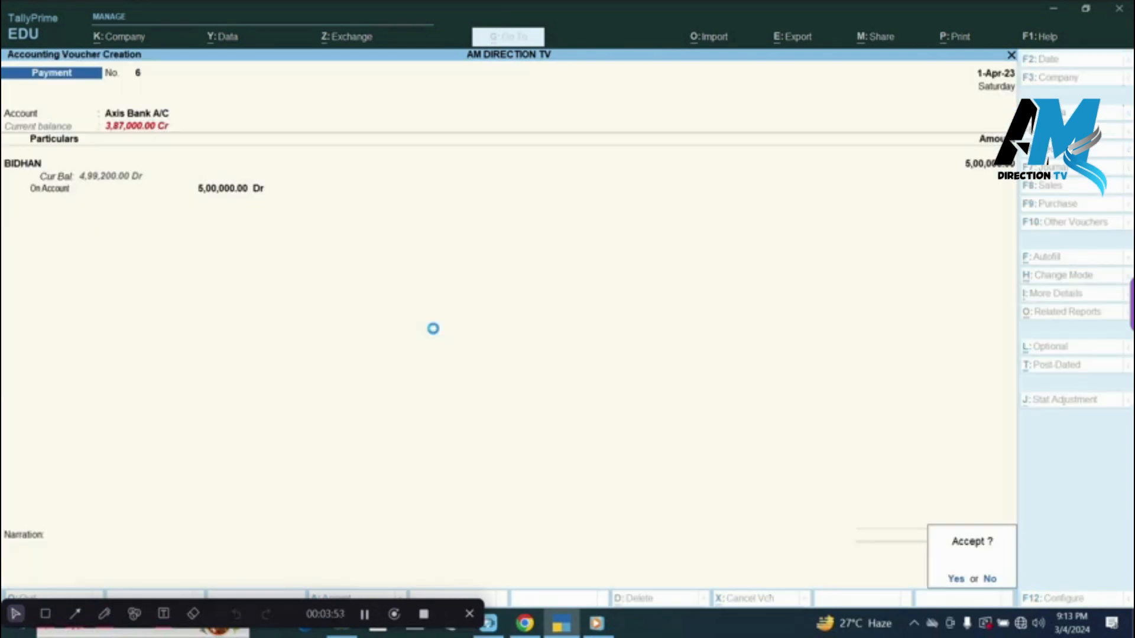
key(Return)
click(365, 614)
click(436, 419)
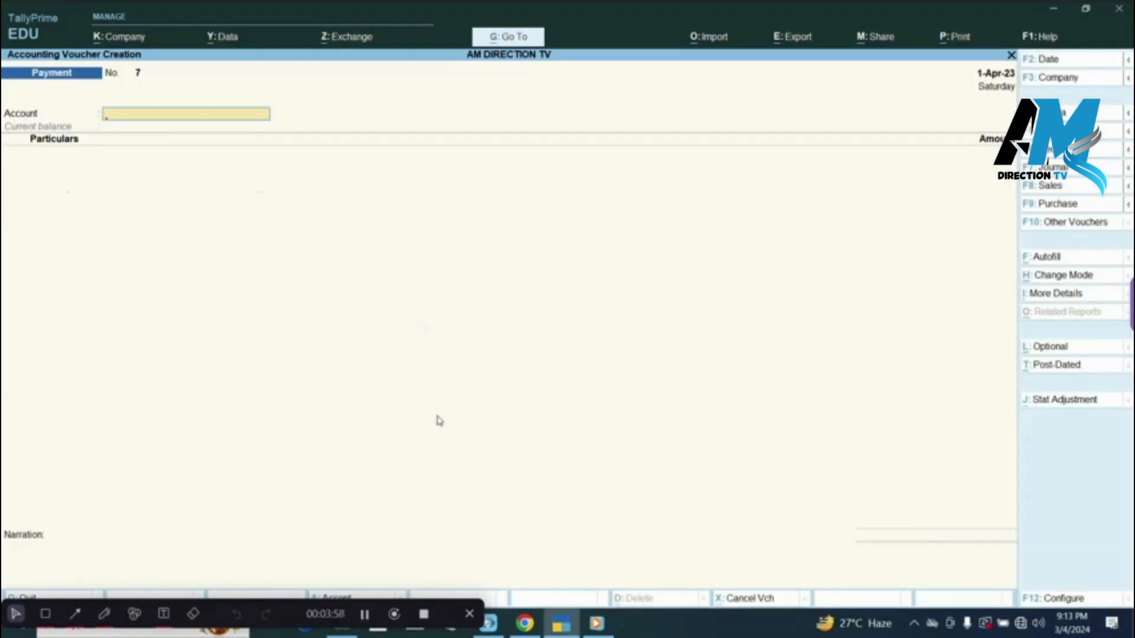
click(364, 615)
click(438, 421)
Step: Enter a payment voucher from Axis Bank A/C to the party ledger listed just below Purchase with an amount of 1,60,000
key(space)
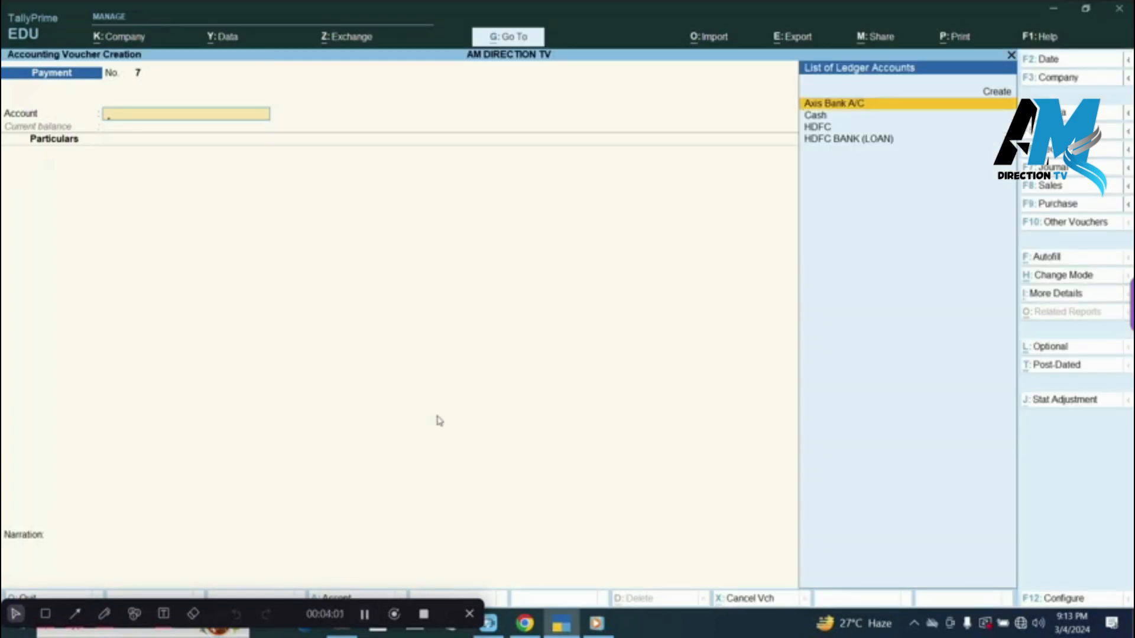
key(Return)
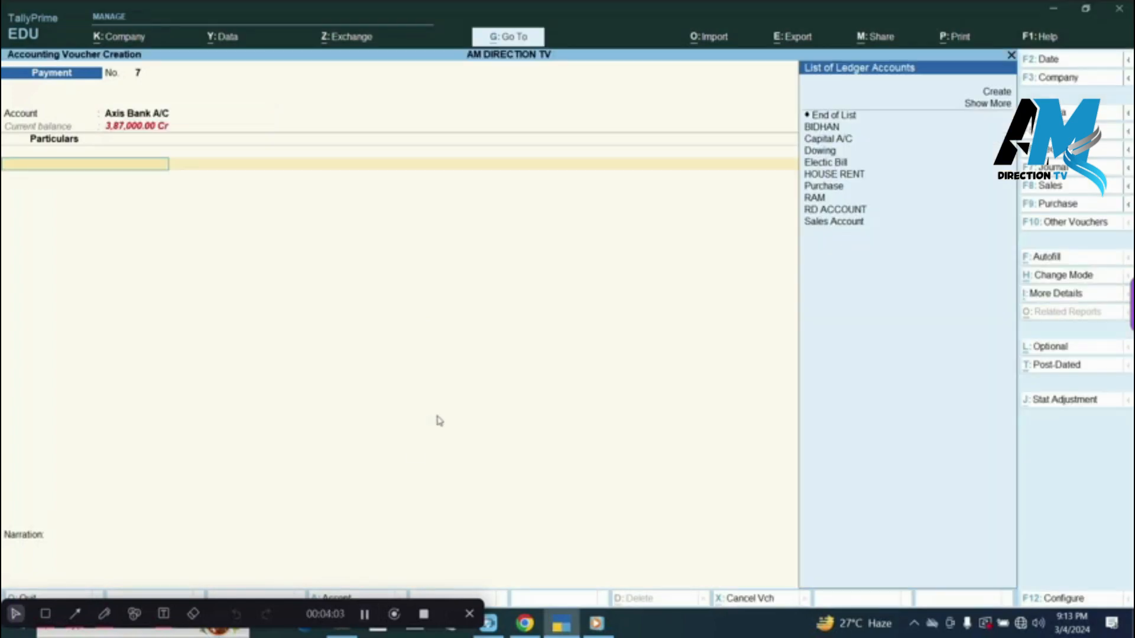
key(Down)
key(Down)
key(Down)
key(Down)
key(Down)
key(Down)
key(Down)
key(Down)
key(Down)
key(Up)
key(Up)
key(Up)
key(Down)
key(Return)
text(160000)
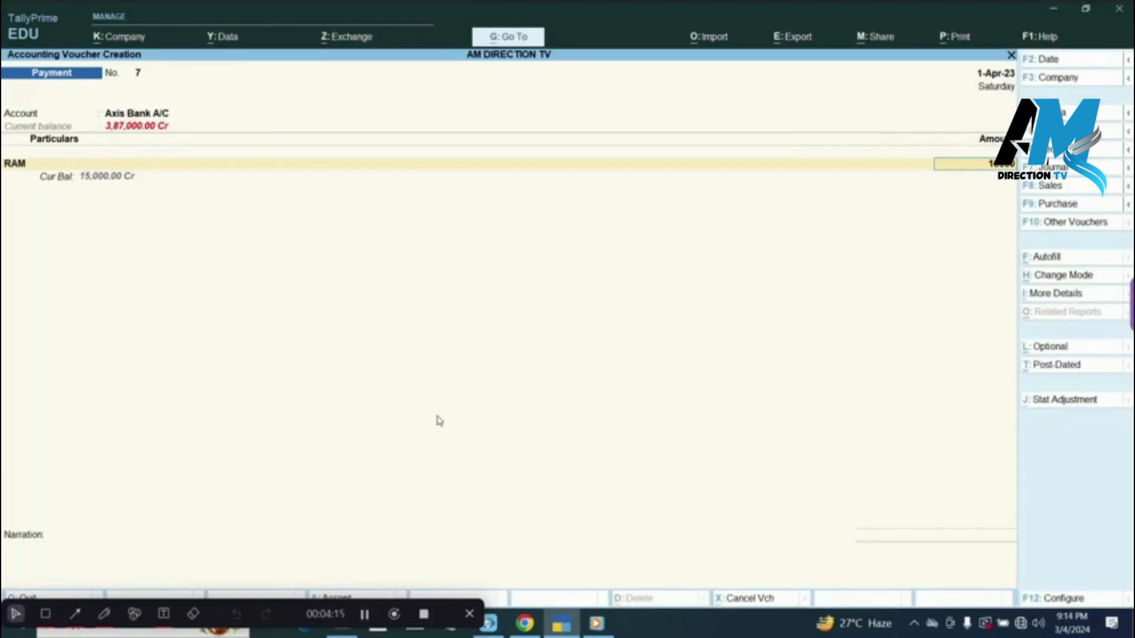
key(Return)
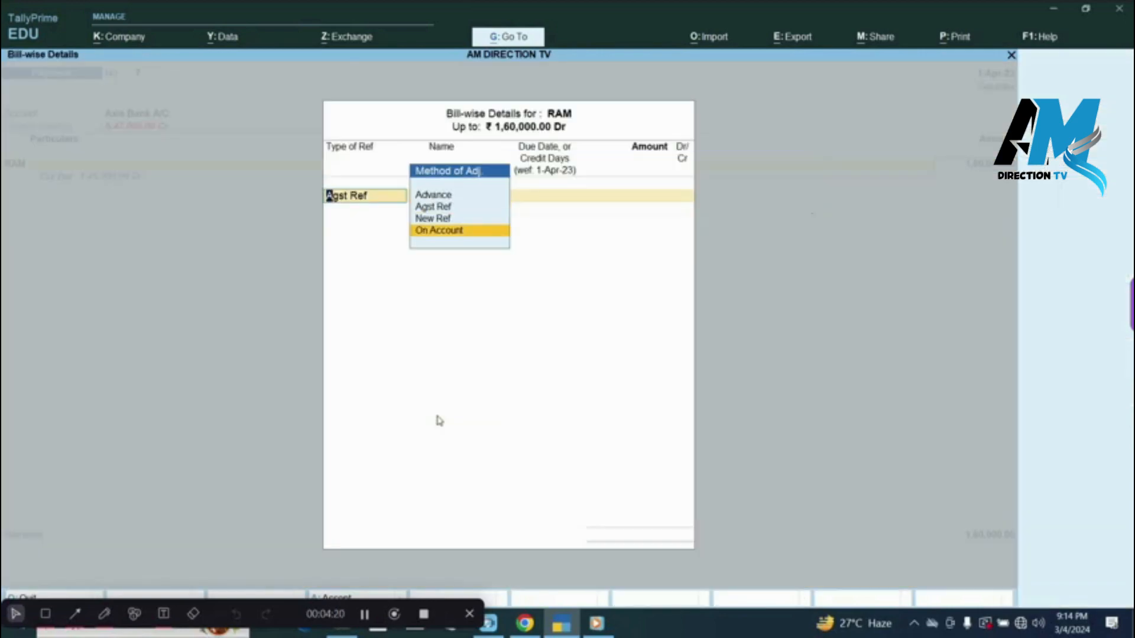
Step: Adjust the full 1,60,000 as On Account in the party's bill-wise details
key(Return)
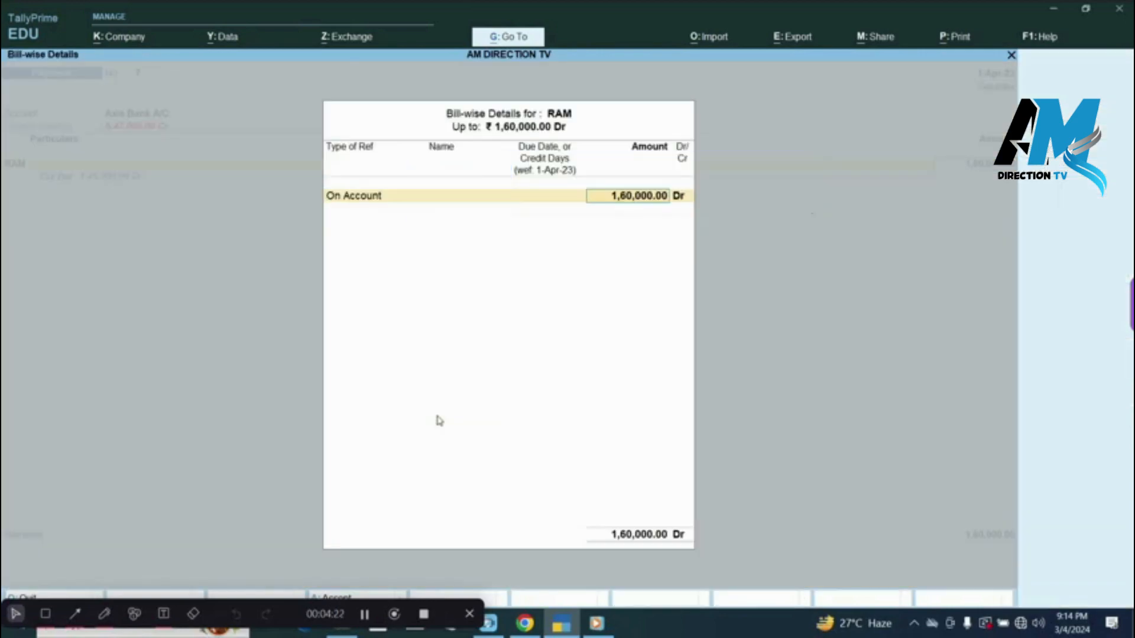
key(Return)
key(Return)
Step: Choose the transaction type for the 1,60,000 bank allocation, keep its remaining details, and save the payment voucher
key(Down)
key(Return)
key(Return)
key(Return)
key(Return)
key(Return)
key(Return)
key(Return)
key(Return)
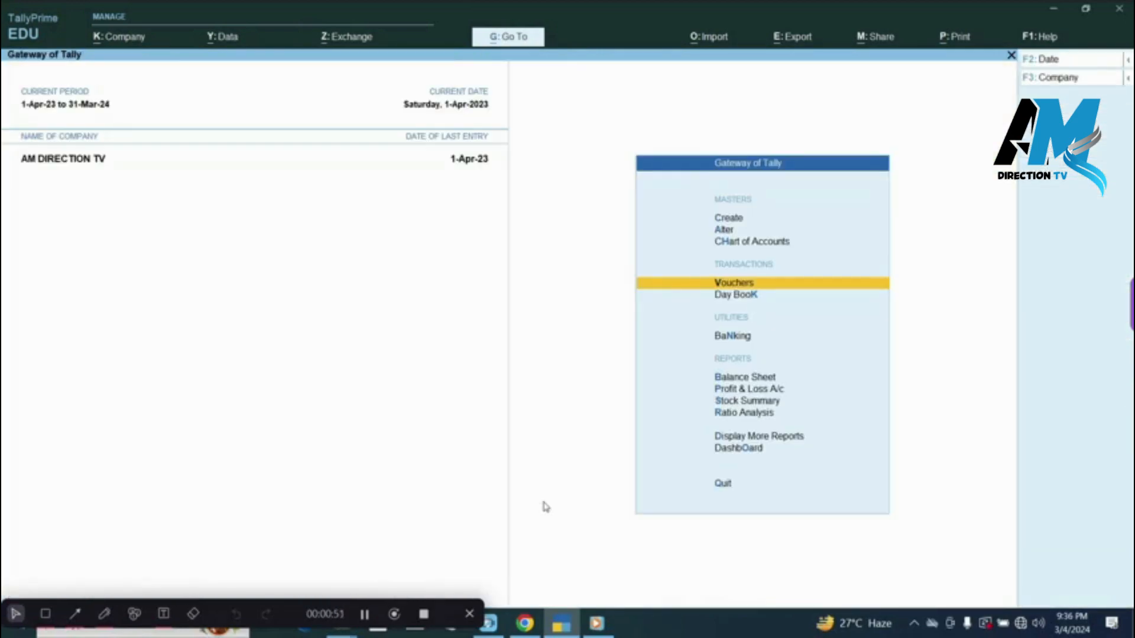
Step: Open the Bank Reconciliation statement for Axis Bank A/C, examine the transaction types of its entries, and return to the Gateway of Tally
key(Down)
key(Down)
key(Down)
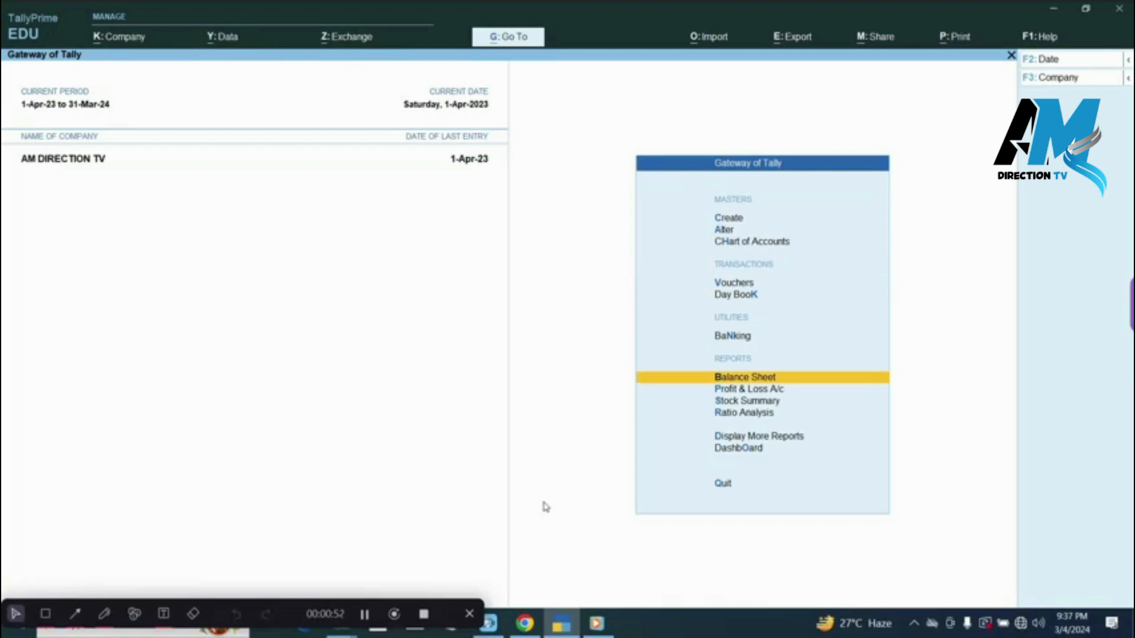
key(Up)
key(Return)
key(Down)
key(Down)
key(Down)
key(Down)
key(Down)
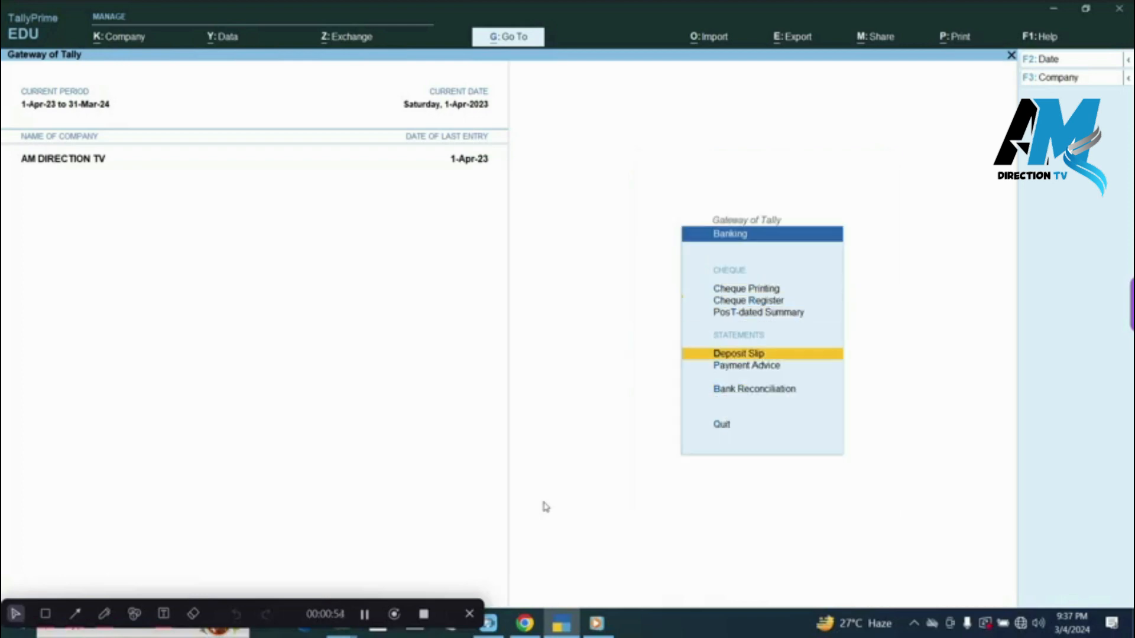
key(Return)
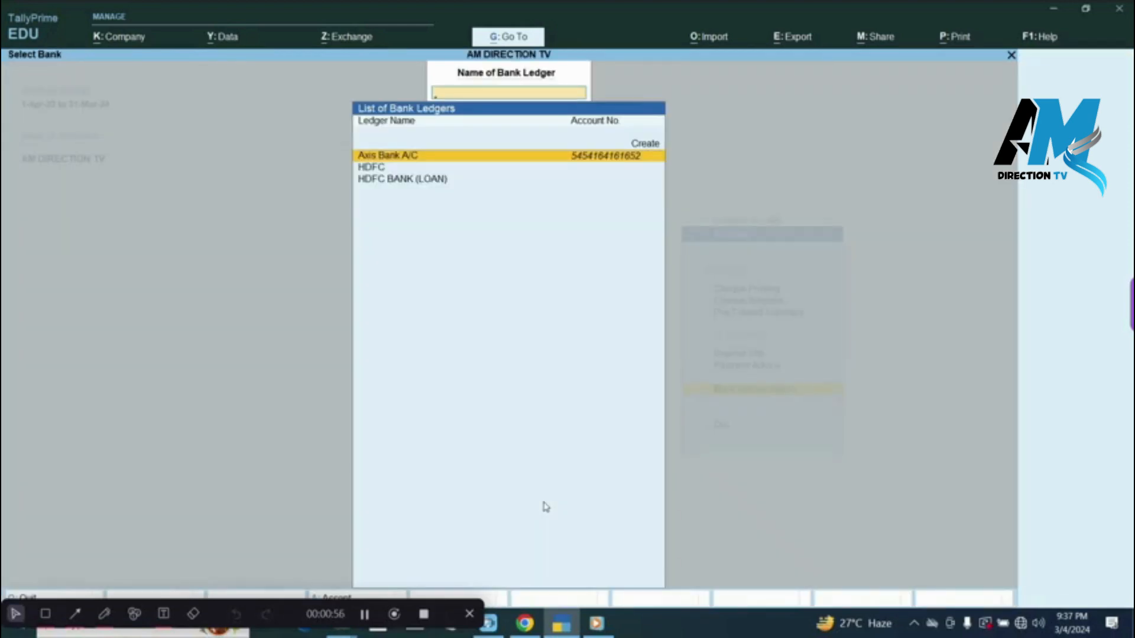
key(Return)
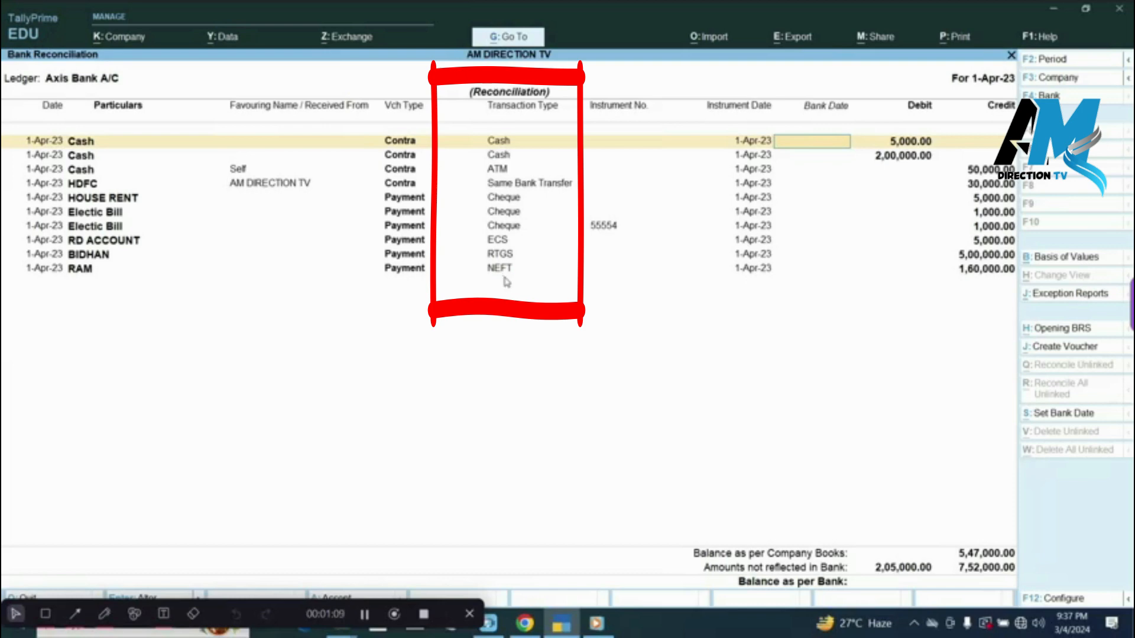
key(Escape)
key(Return)
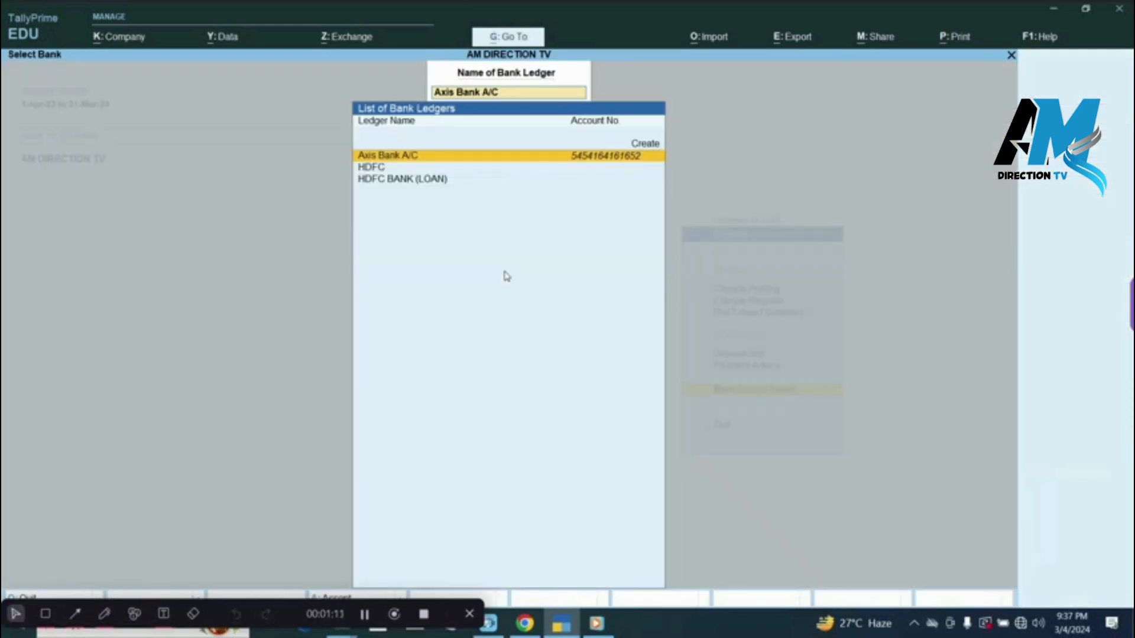
key(Escape)
key(Escape)
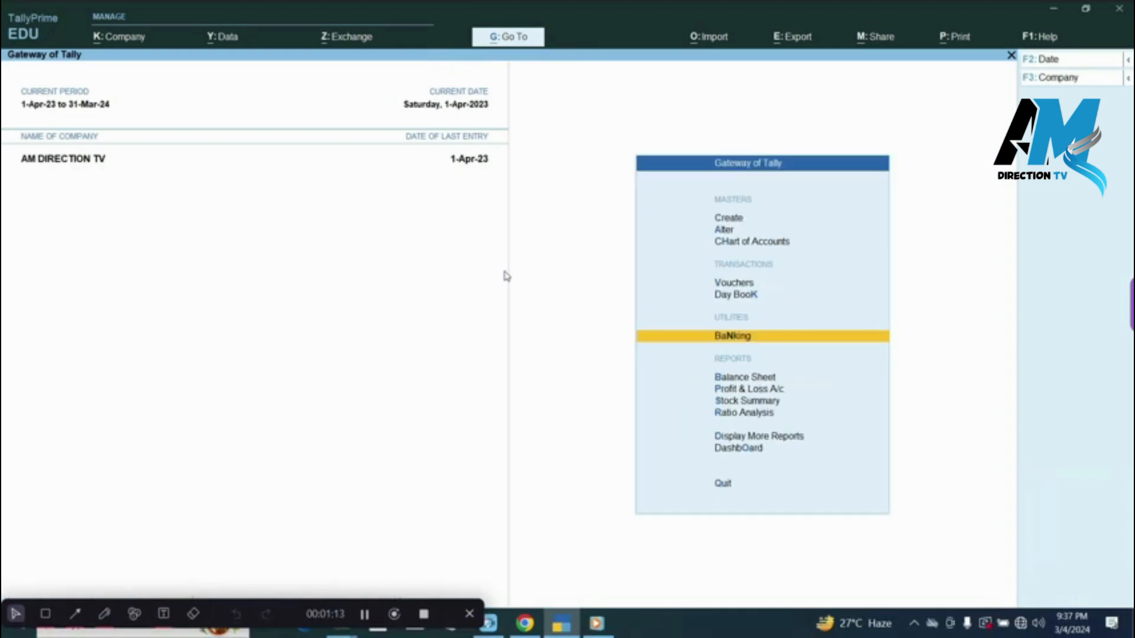
Step: Start a new payment voucher with Axis Bank A/C as the account
key(Up)
key(Up)
key(Return)
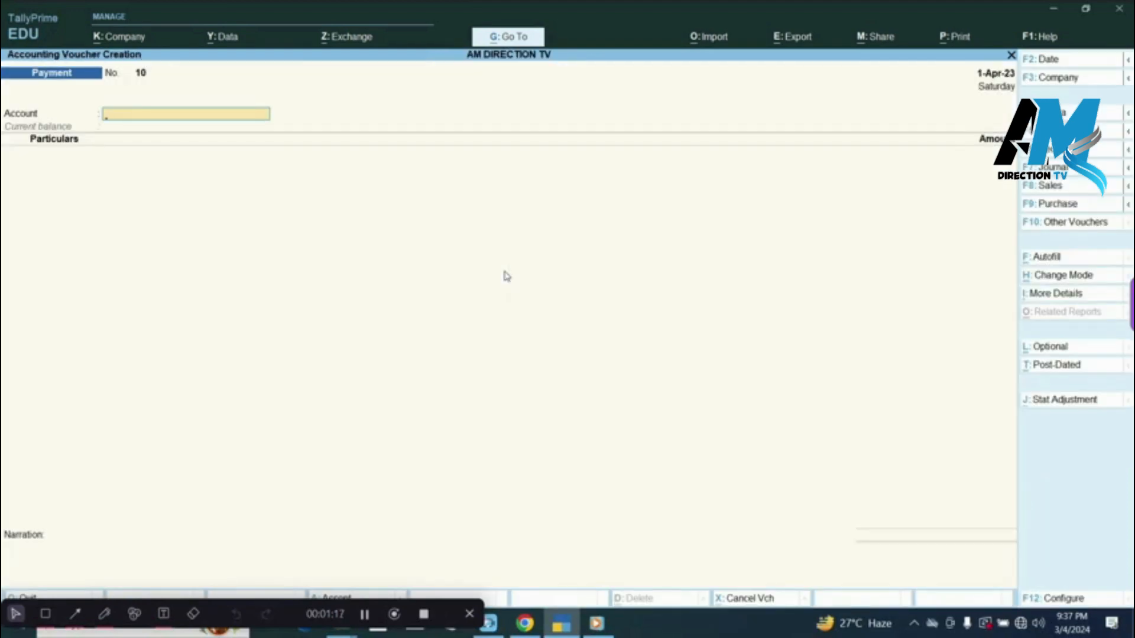
key(Down)
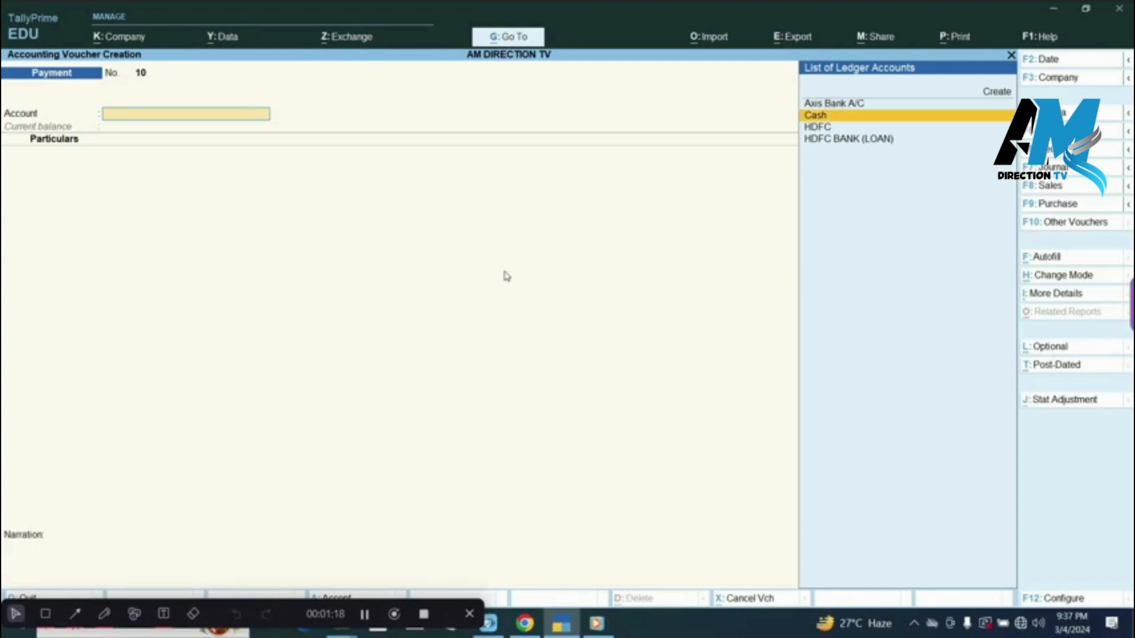
key(Up)
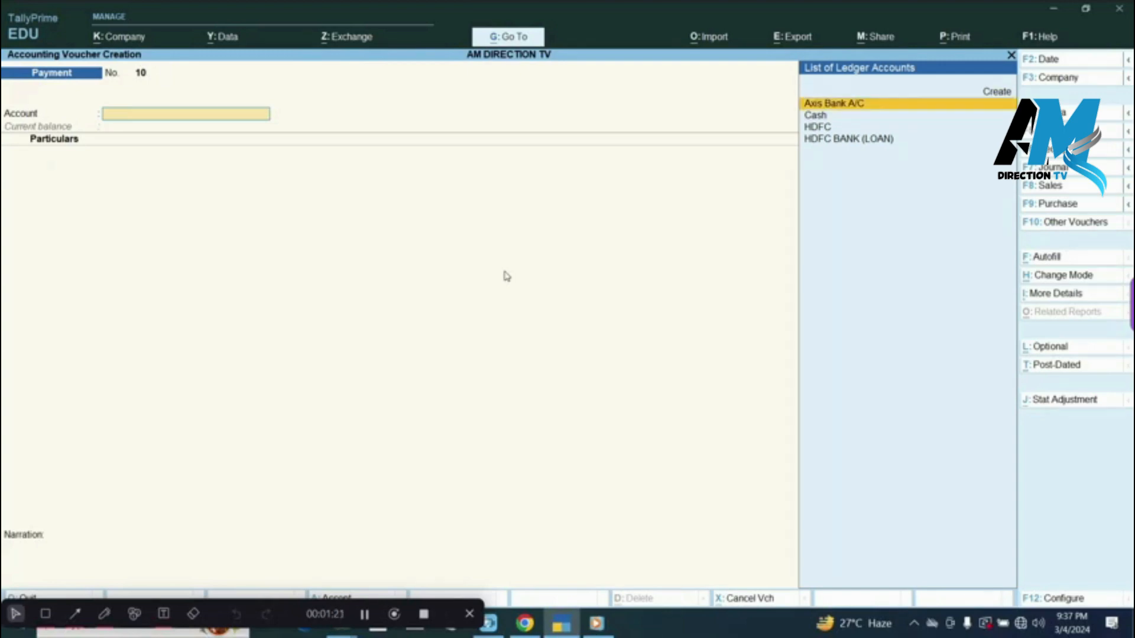
key(Up)
key(Down)
key(Down)
Step: Create a new ledger named BANK CHARGE from the voucher's particulars, choose its group, and keep the remaining ledger details
key(alt+c)
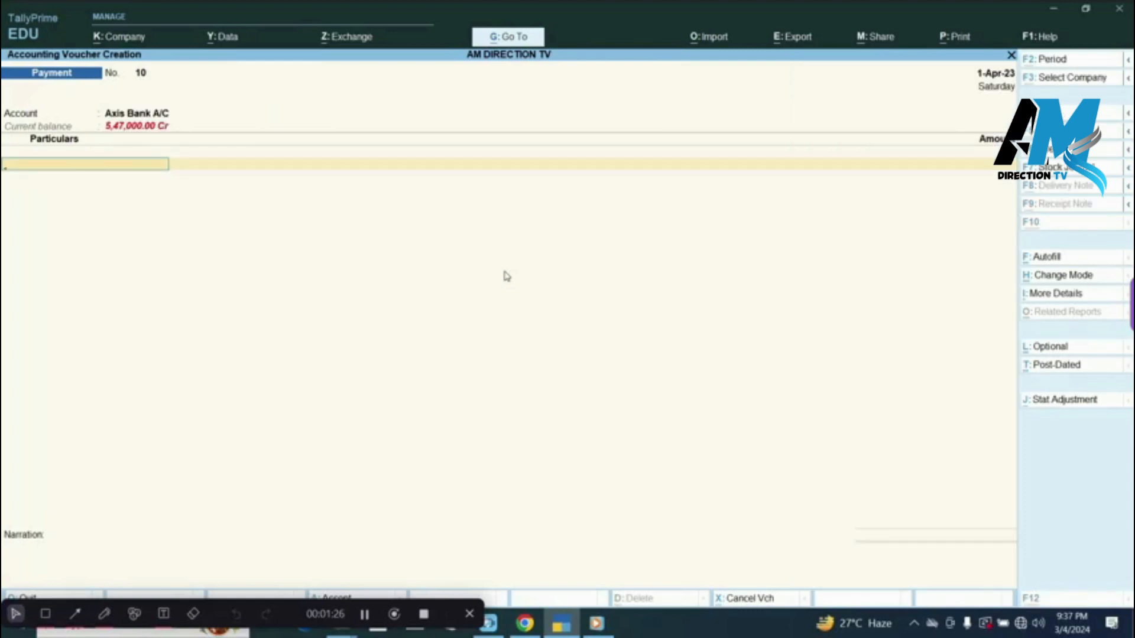
text(BANK CHARGE)
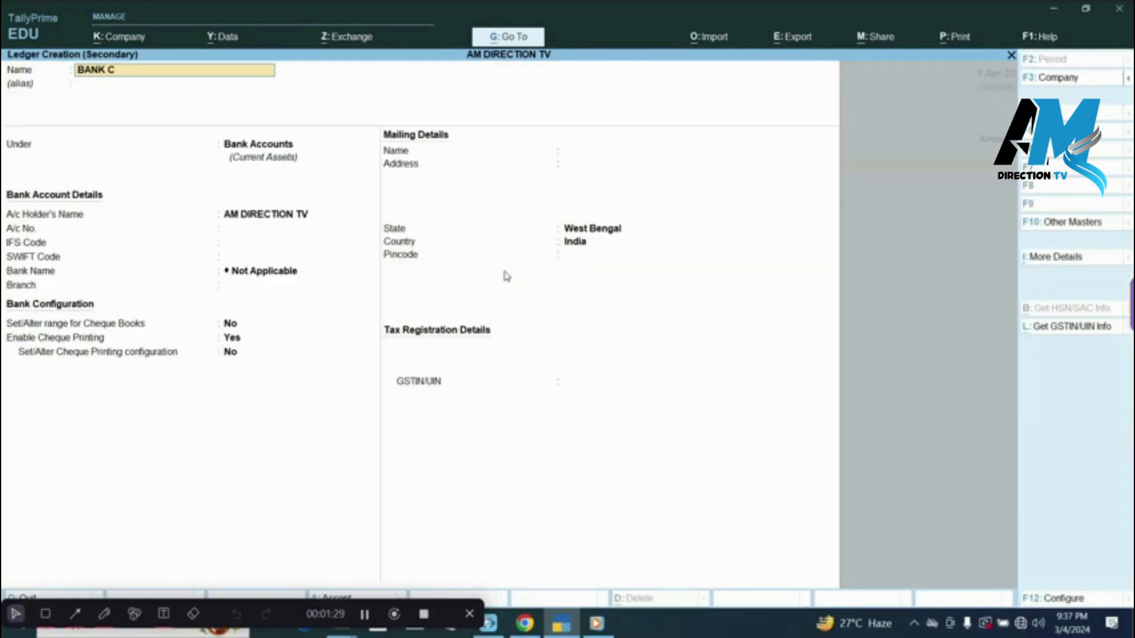
key(Return)
key(Return)
text(IN)
key(Down)
key(Down)
key(Return)
key(Return)
key(Return)
key(Return)
key(Return)
key(Return)
key(Return)
key(Return)
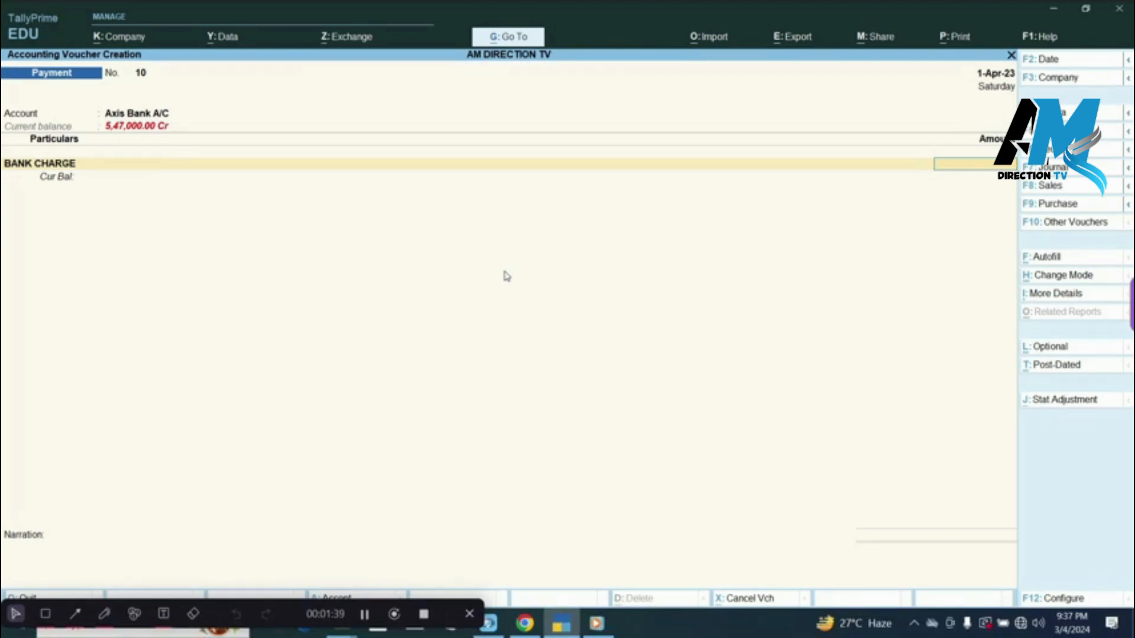
Step: Set the BANK CHARGE amount to 200 in the payment voucher
text(200)
key(Return)
key(Return)
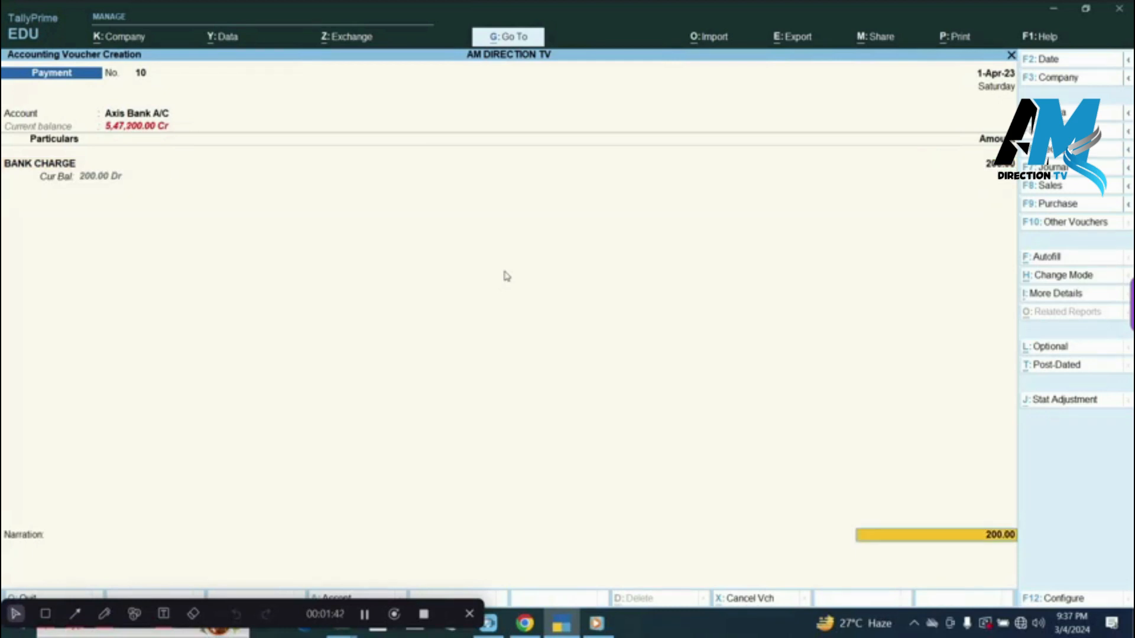
Step: Set the transaction type of the 200 bank allocation to e-Fund Transfer, keep its remaining details, and save the payment voucher
key(BackSpace)
key(Down)
key(Down)
key(Return)
key(Return)
key(Return)
key(Return)
key(Return)
key(Return)
key(Return)
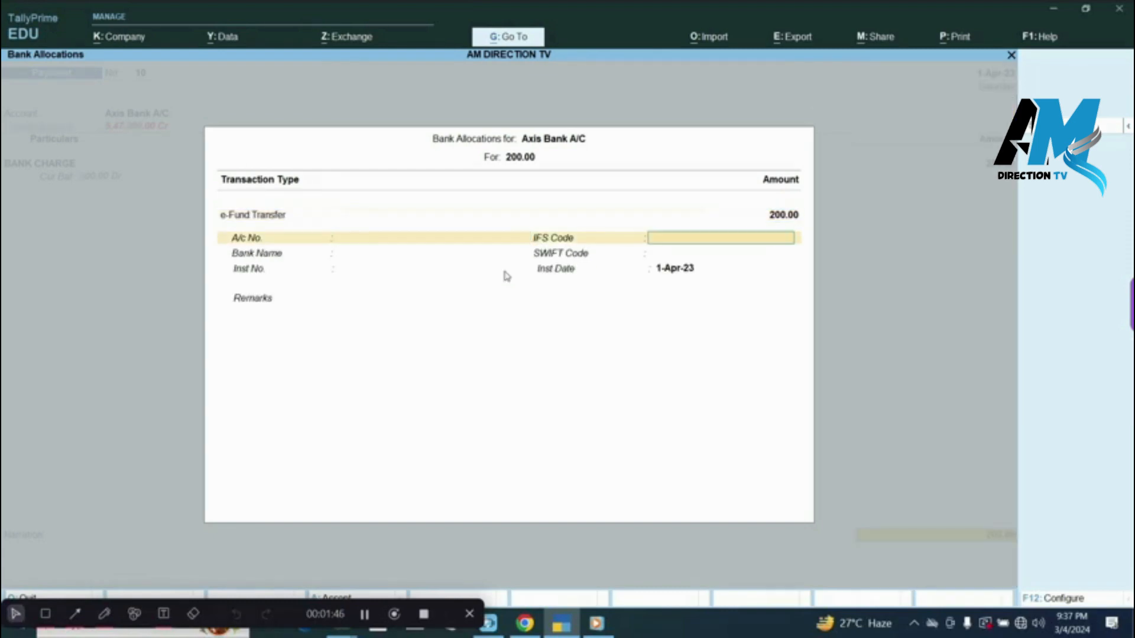
key(Return)
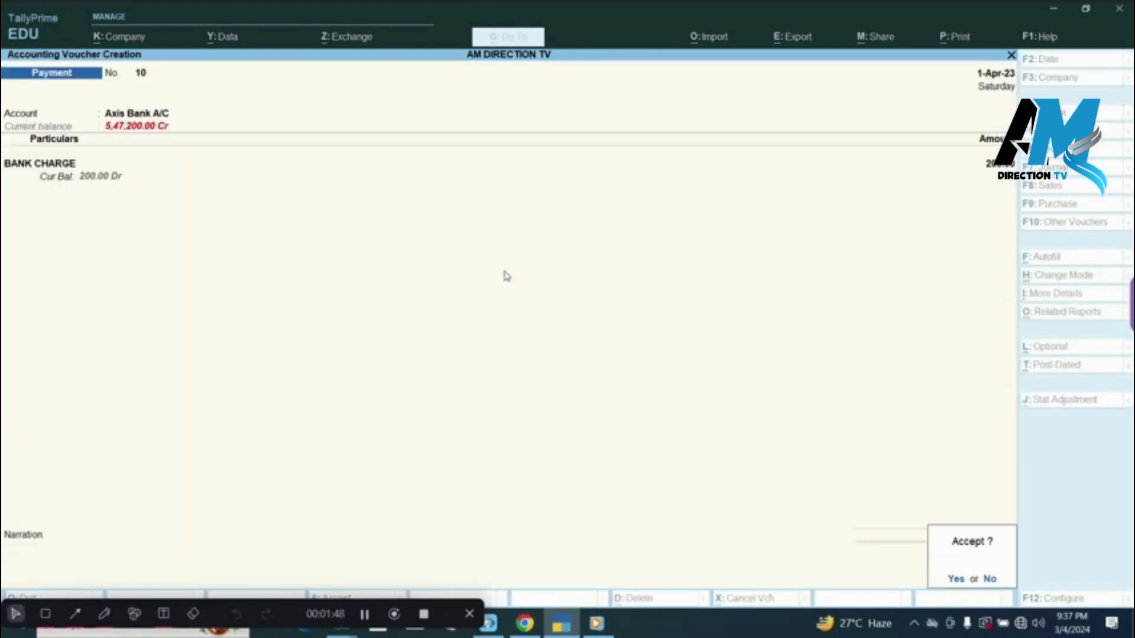
key(Return)
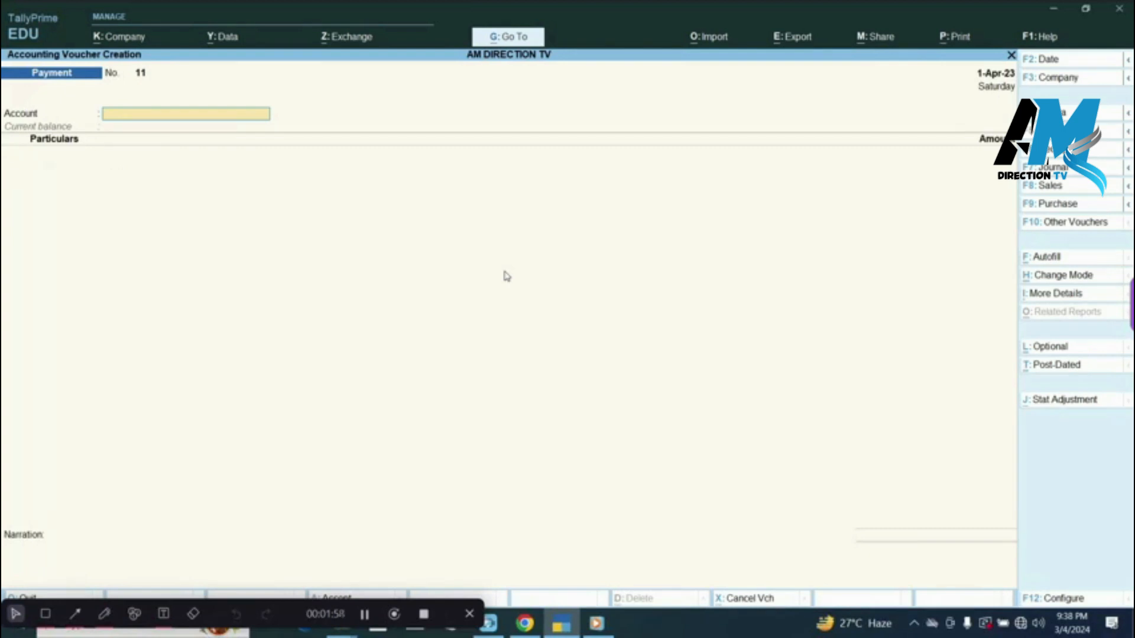
Step: Enter a receipt voucher into Axis Bank A/C from the party ledger listed just below Purchase with an amount of 50,000
key(F6)
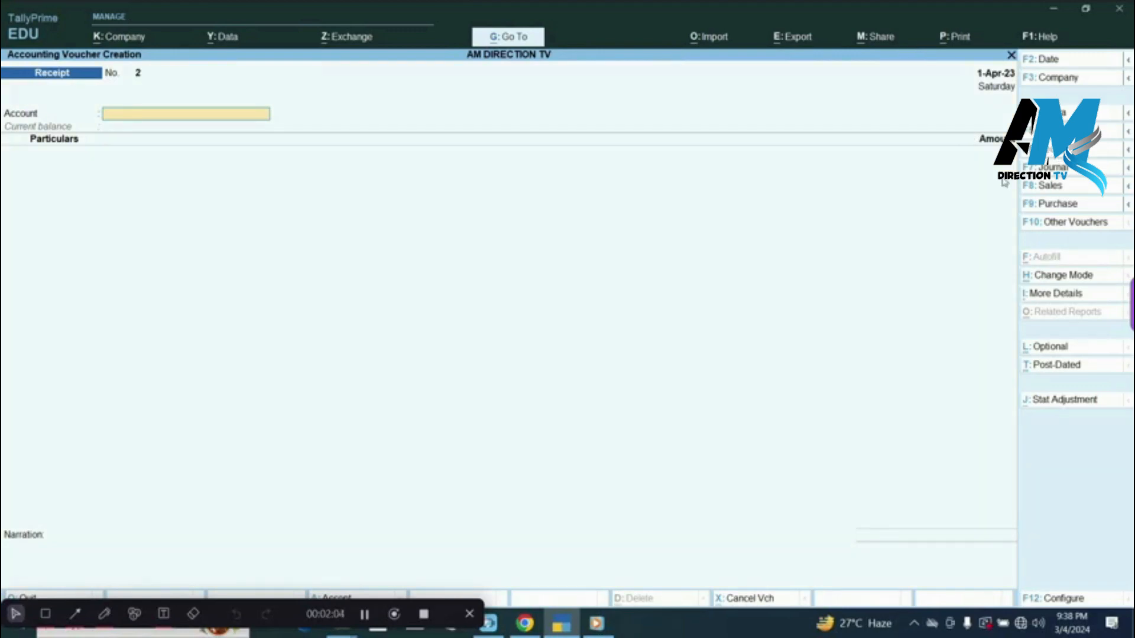
key(Return)
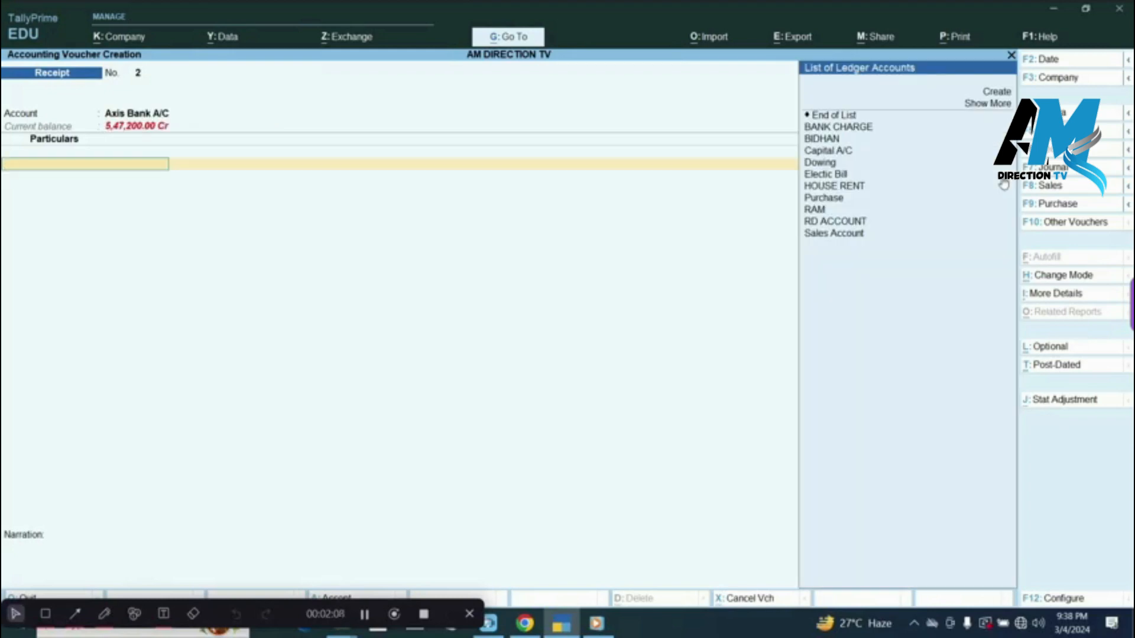
key(Down)
key(Down)
key(Down)
key(Down)
key(Down)
key(Down)
key(Down)
key(Down)
key(Down)
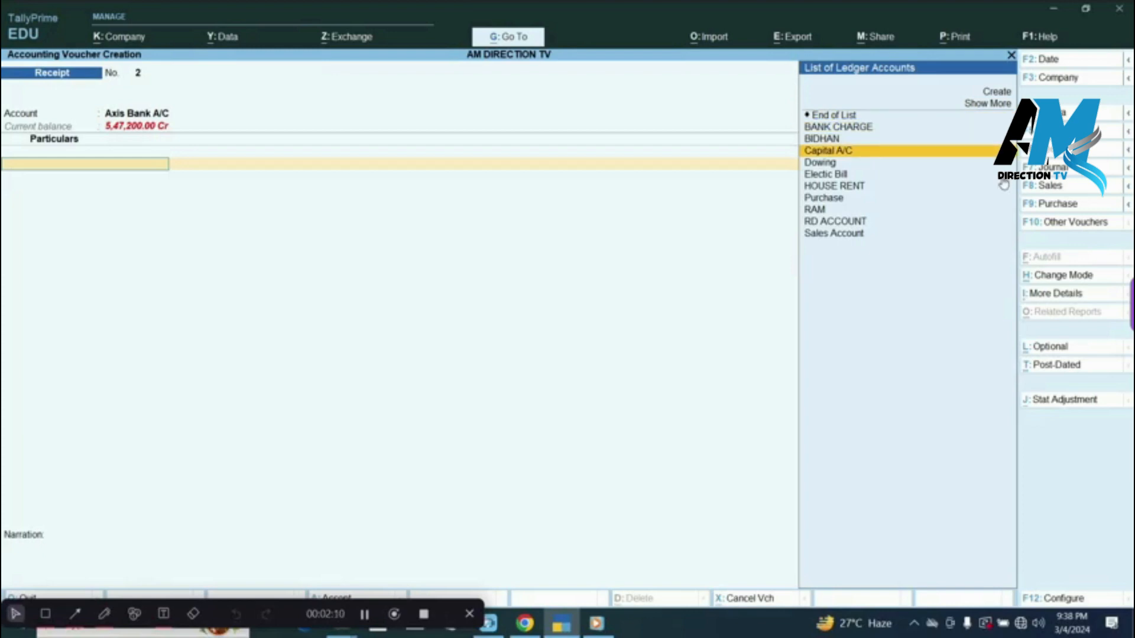
key(Down)
key(Down)
key(Return)
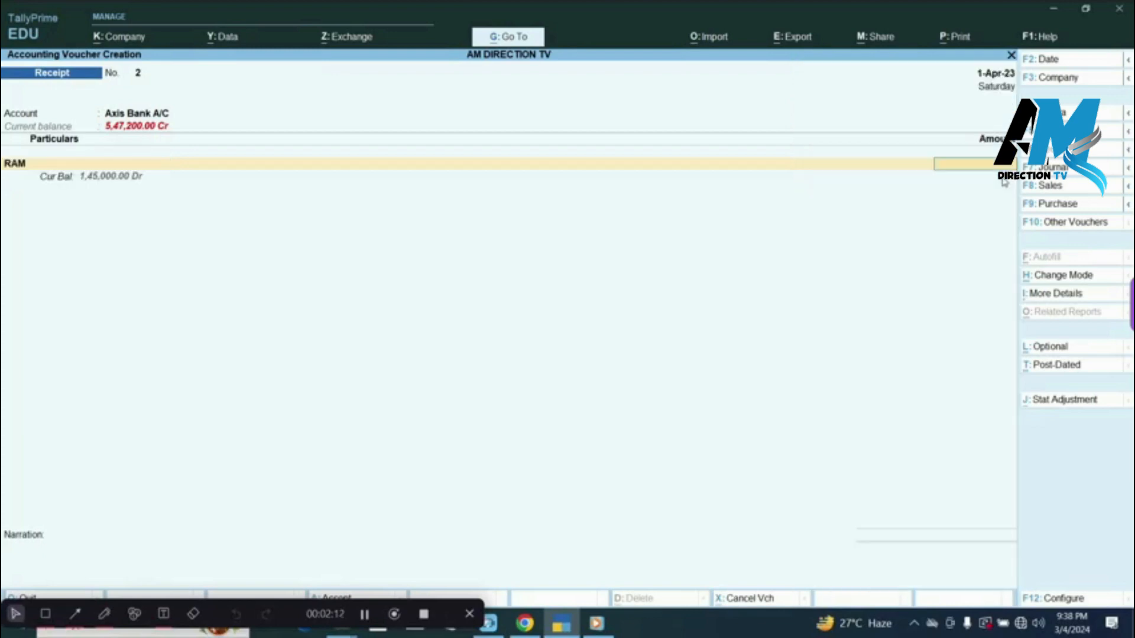
text(50000)
key(Return)
Step: Adjust the full 50,000 as On Account in the party's bill-wise details
key(Return)
key(BackSpace)
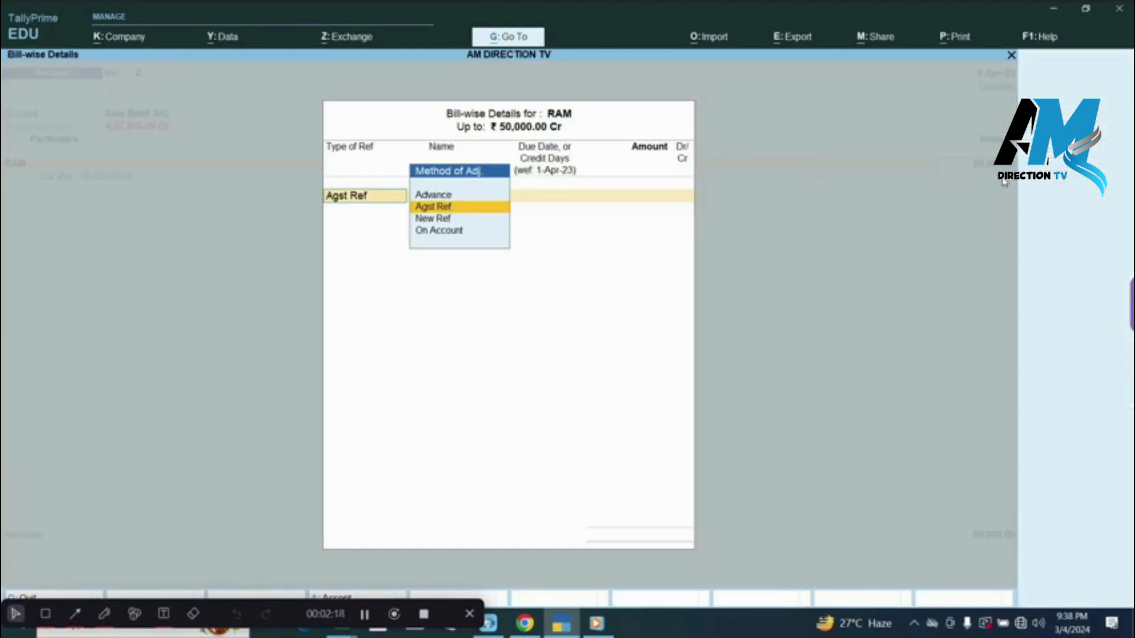
key(Right)
key(BackSpace)
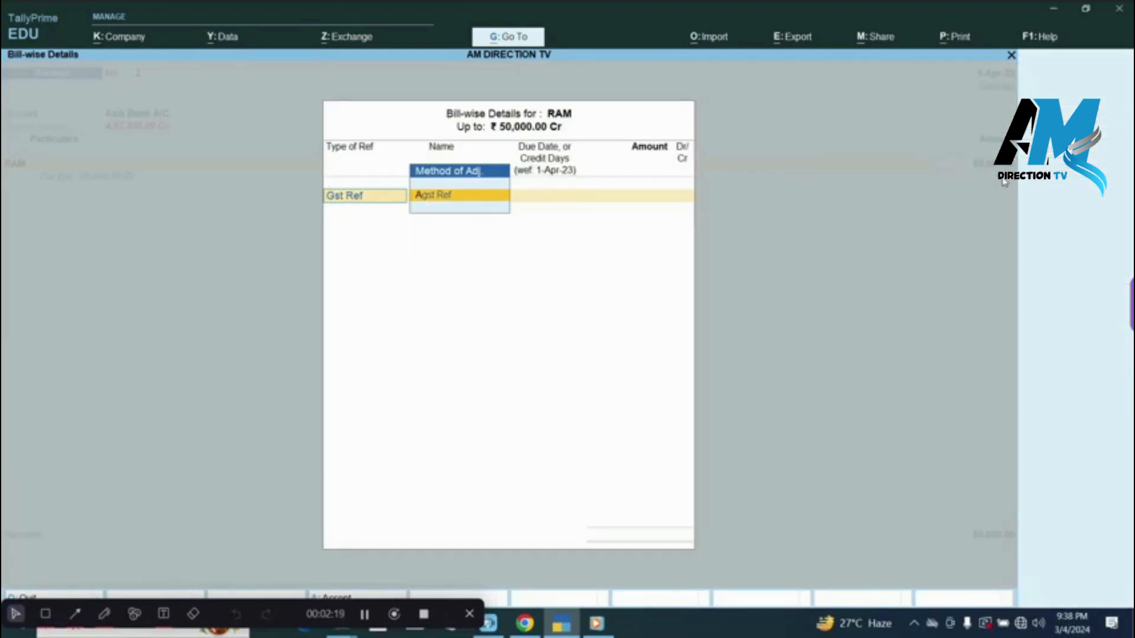
key(Escape)
key(Return)
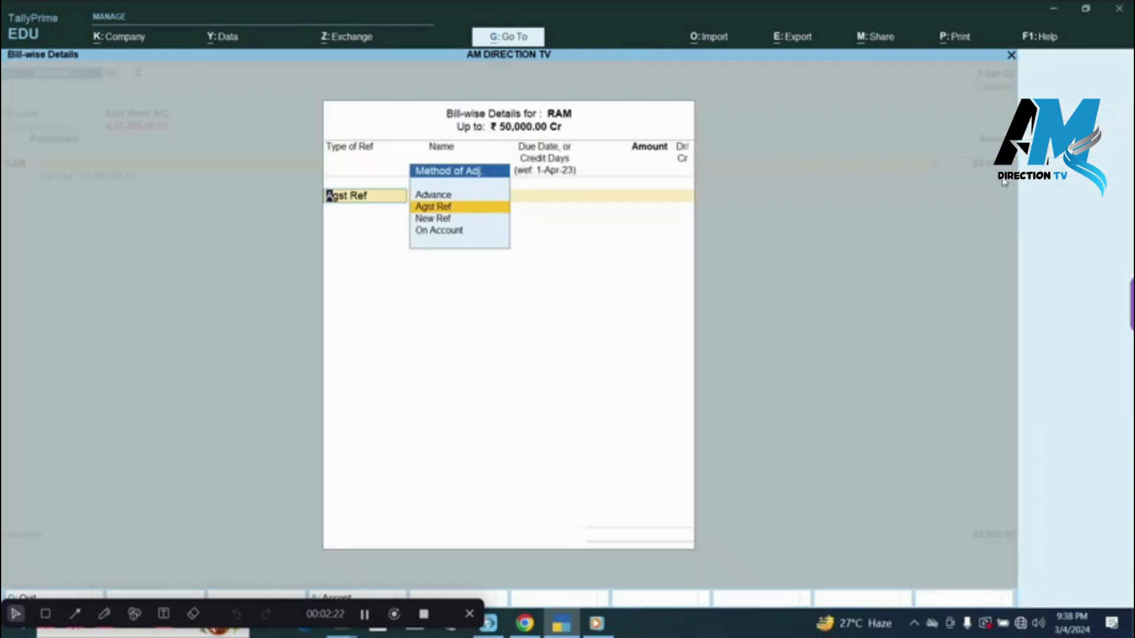
key(Down)
key(Down)
key(Return)
key(Return)
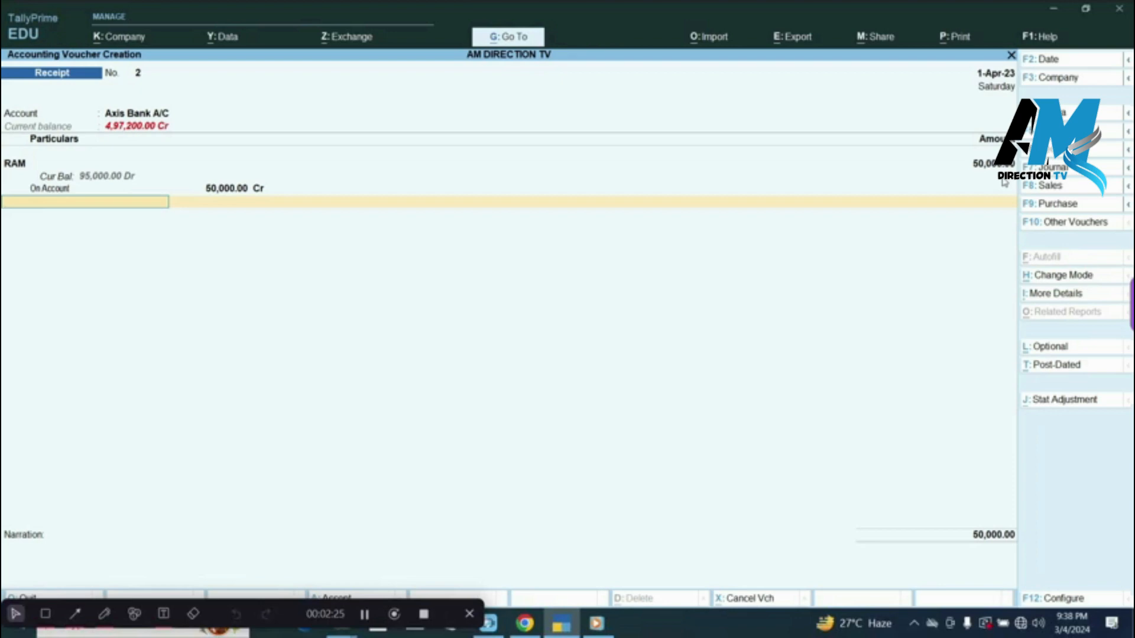
Step: Keep Cheque/DD as the transaction type of the 50,000 bank allocation, leave its other details unfilled, and save the receipt voucher
key(Return)
key(Return)
key(Return)
key(Return)
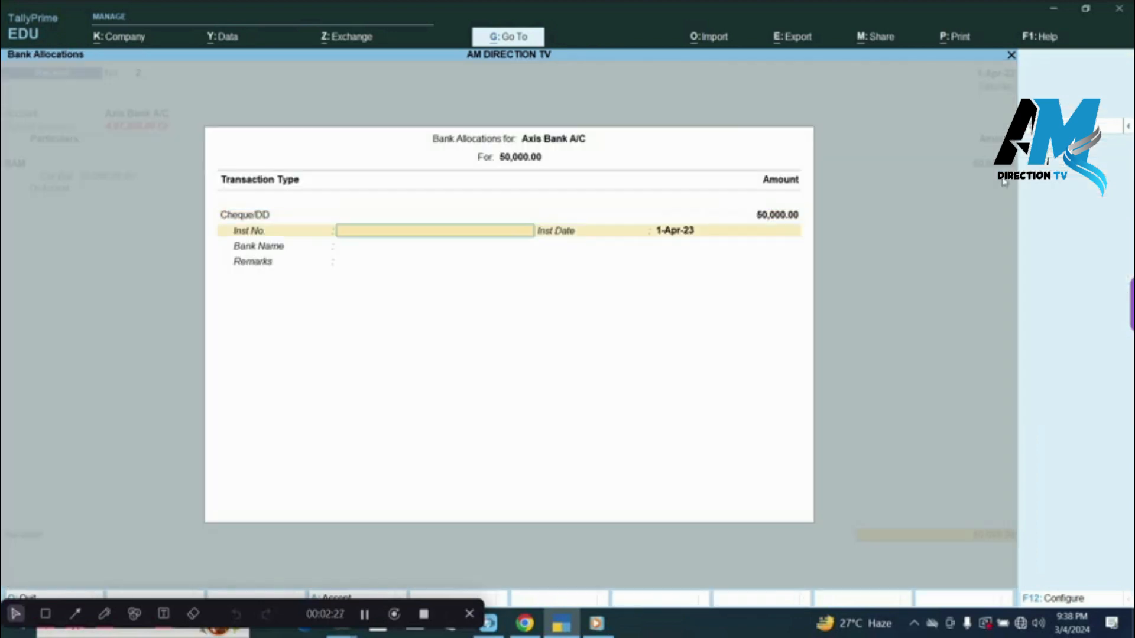
key(Return)
key(Return)
key(Return)
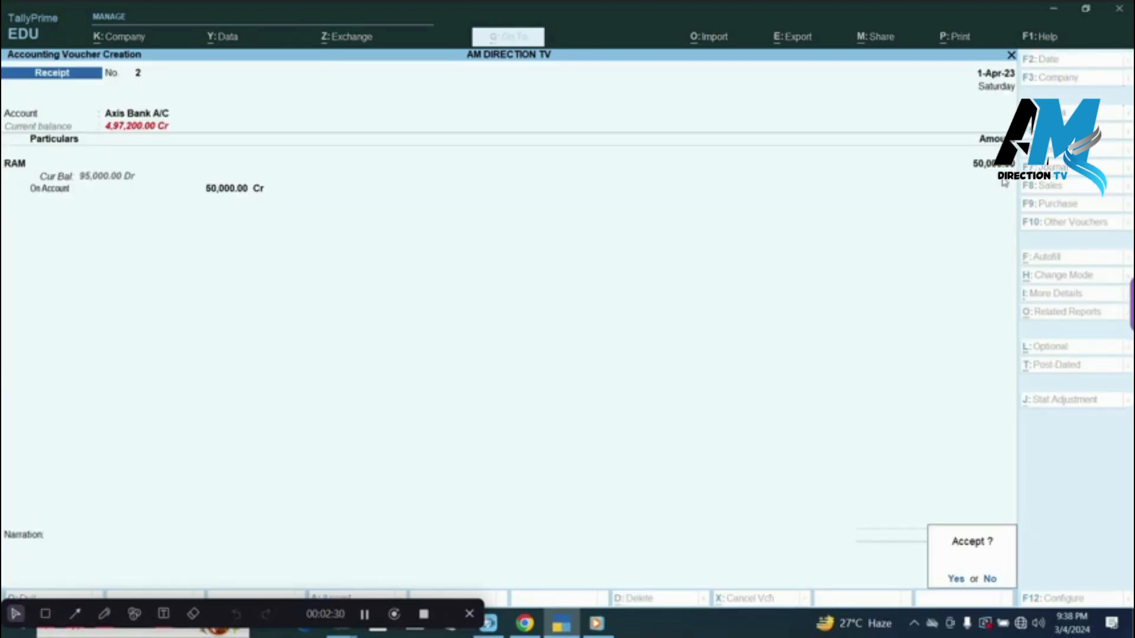
key(Return)
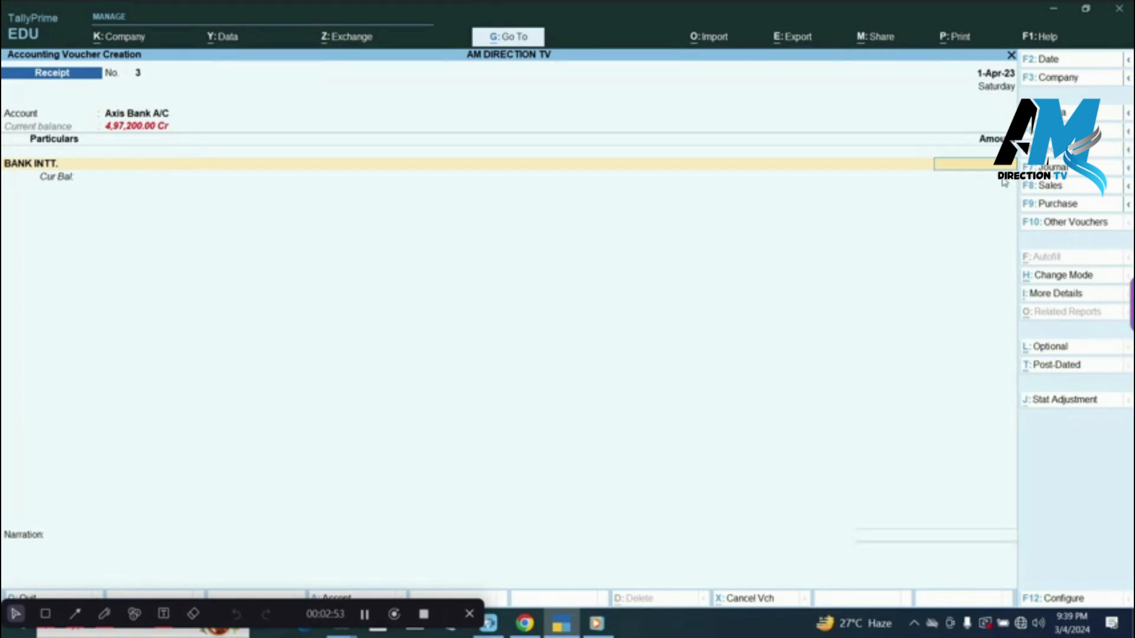
Step: Set the BANK INTT. amount to 500 in the receipt voucher and proceed to its bank allocation
text(500)
key(Return)
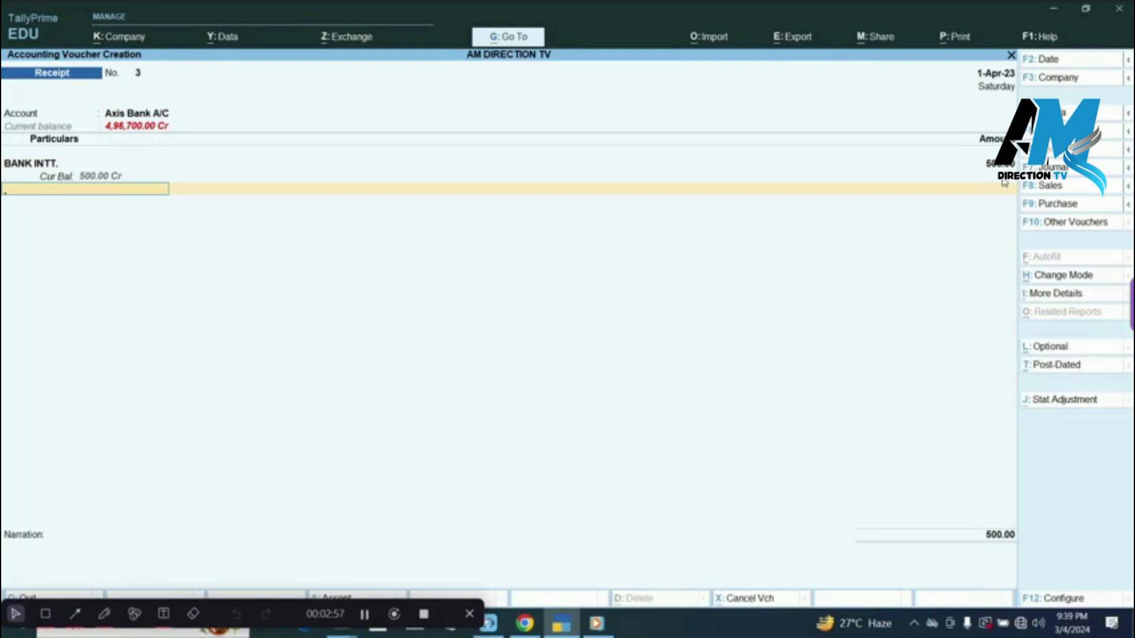
key(Return)
key(Return)
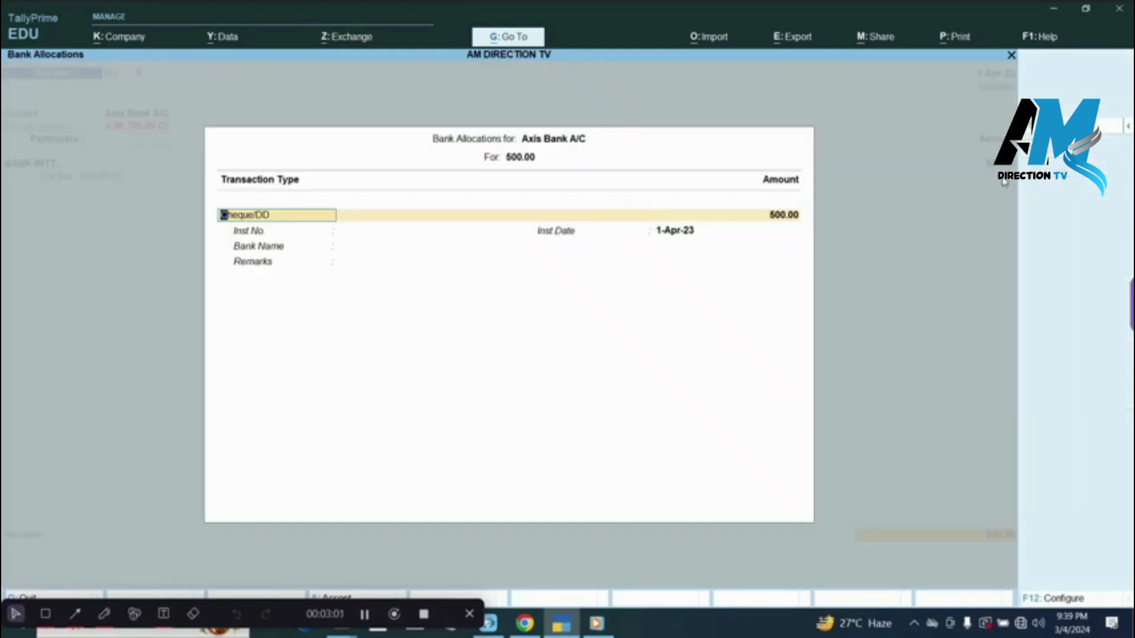
Step: Set the transaction type of the 500 bank allocation to e-Fund Transfer, keep its remaining details, and save the receipt voucher
key(space)
key(Down)
key(Down)
key(Down)
key(Return)
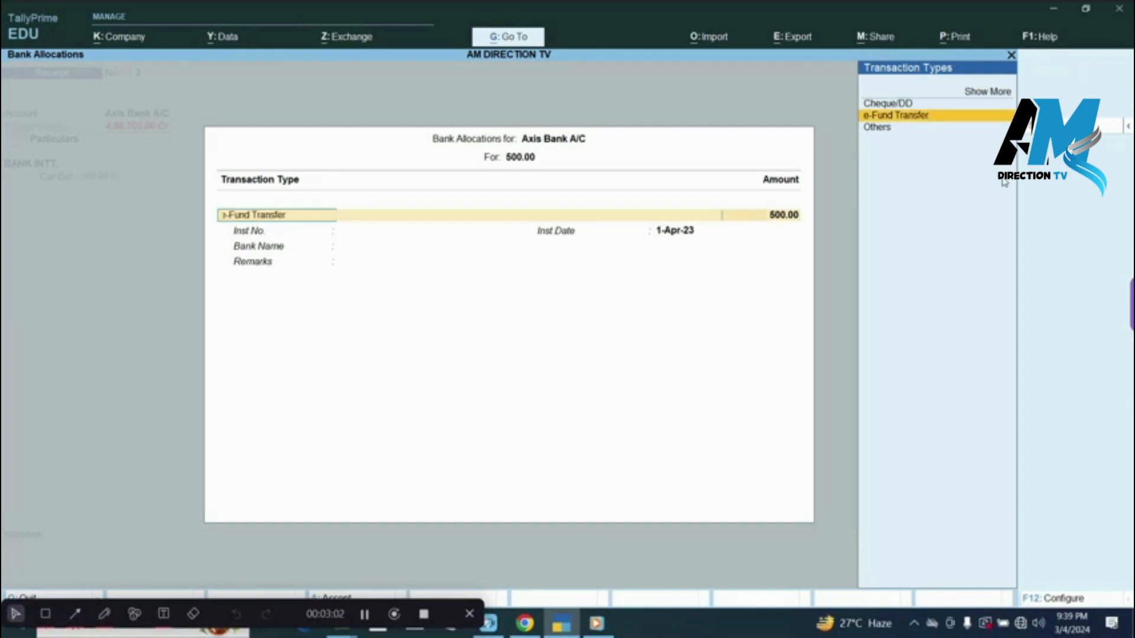
key(Return)
key(Return)
key(Return)
key(Return)
key(Return)
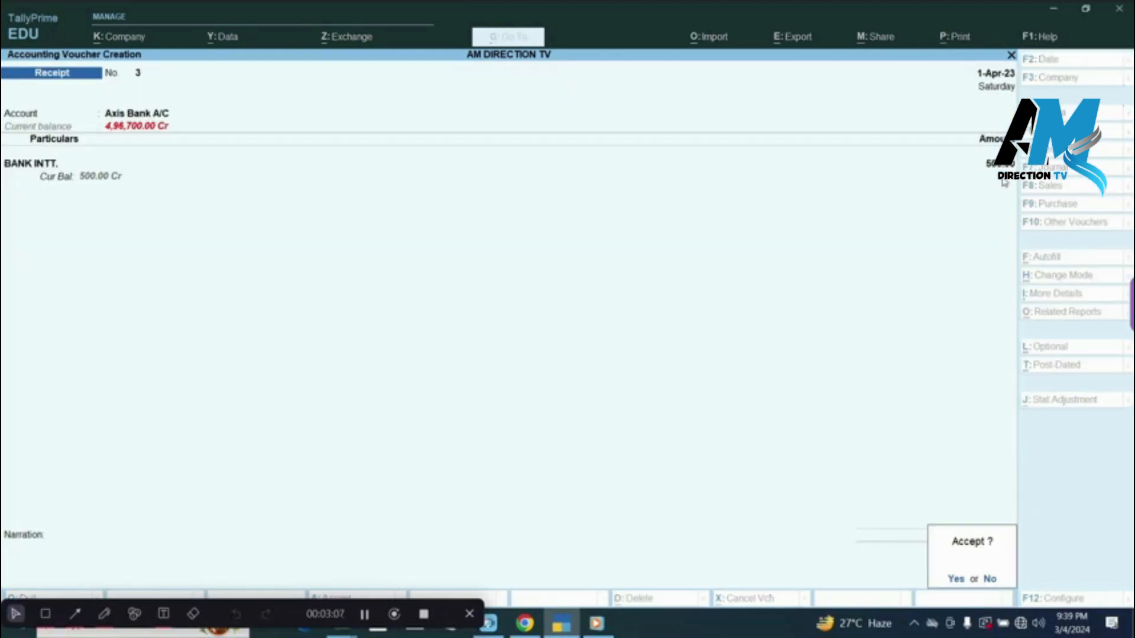
key(Return)
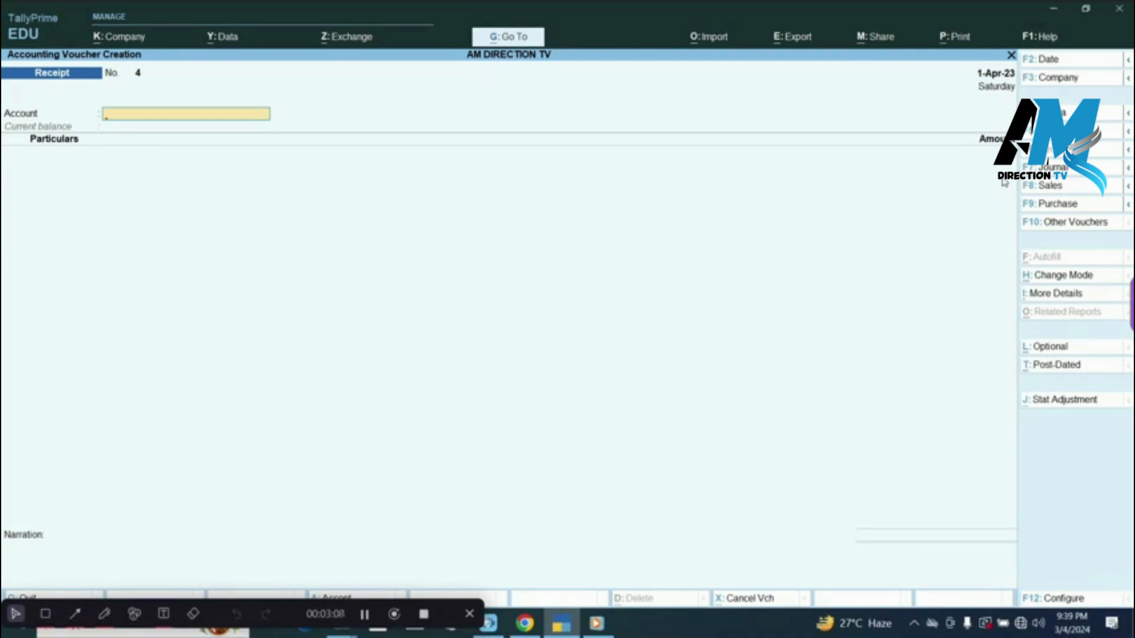